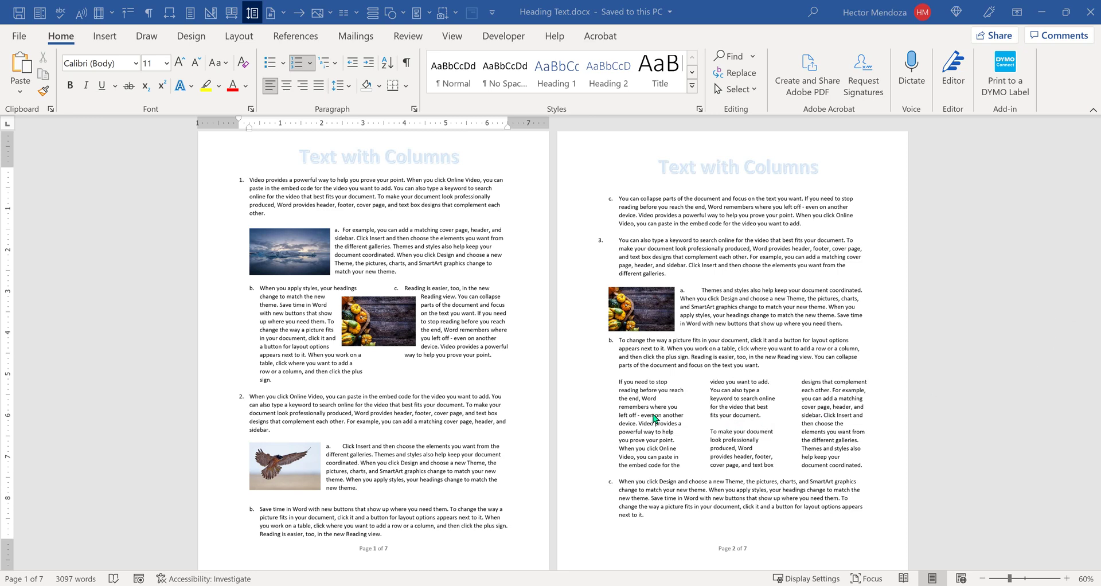
# - Scroll through Heading Text.docx from page 1 down to the three-column text on page 7
pyautogui.scroll(-3, 653, 417)
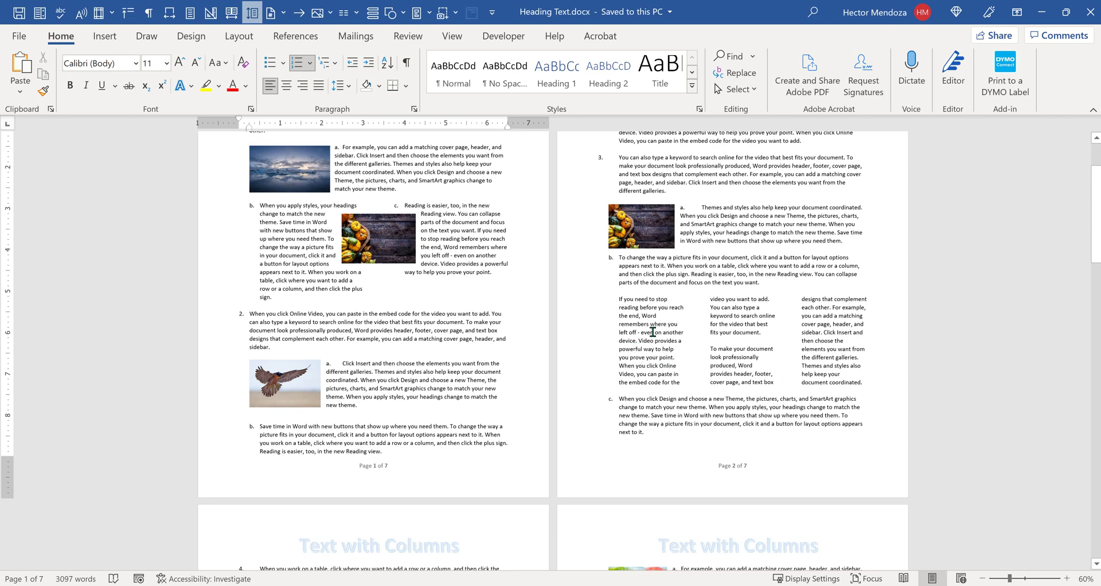
pyautogui.scroll(-3, 823, 366)
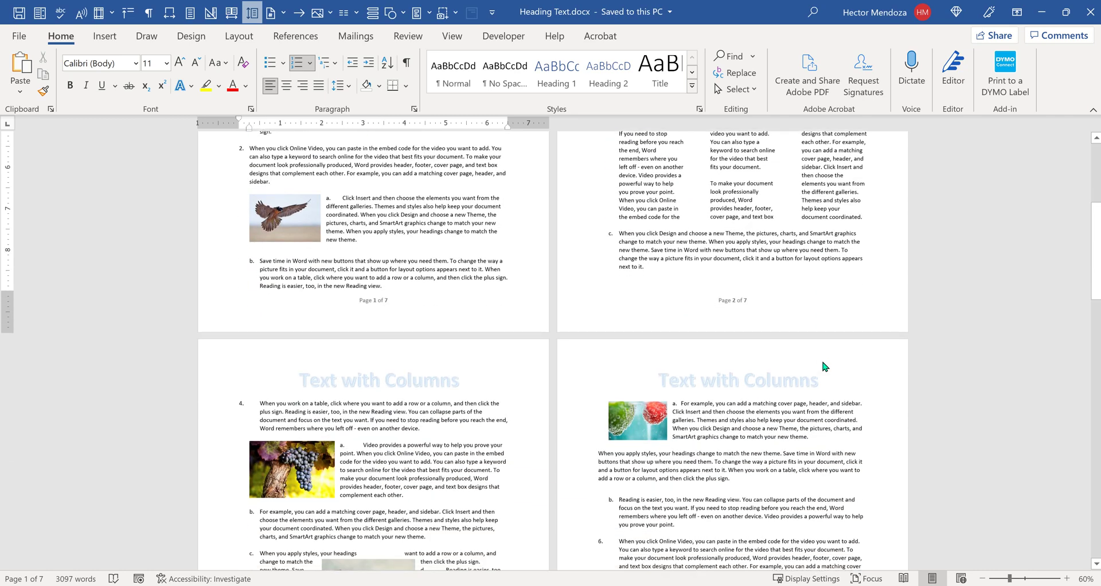
pyautogui.scroll(-4, 822, 363)
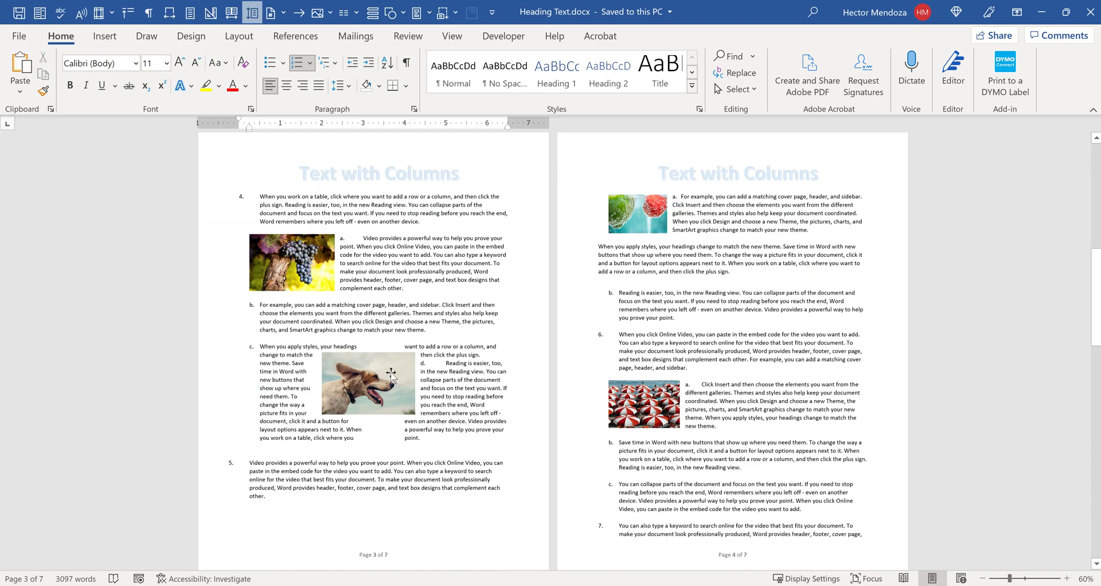
pyautogui.scroll(-7, 603, 369)
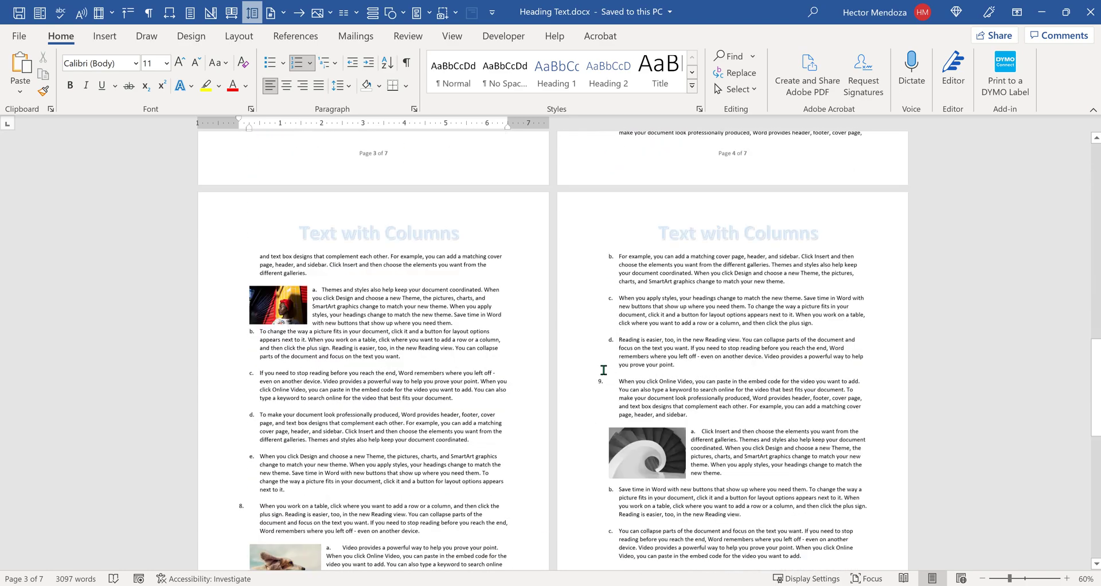
pyautogui.scroll(-5, 603, 370)
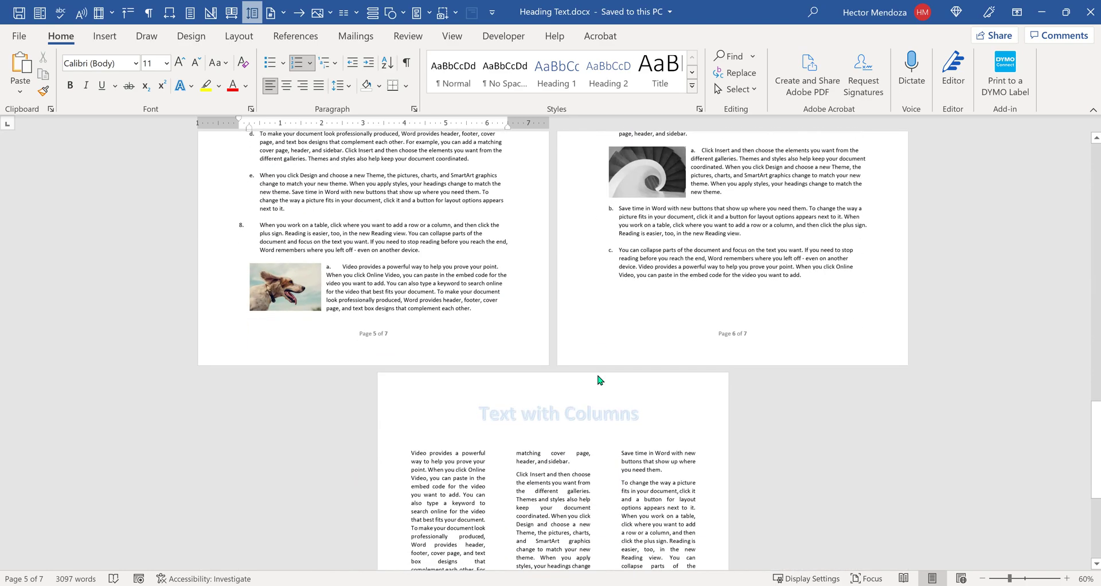
pyautogui.scroll(-4, 599, 379)
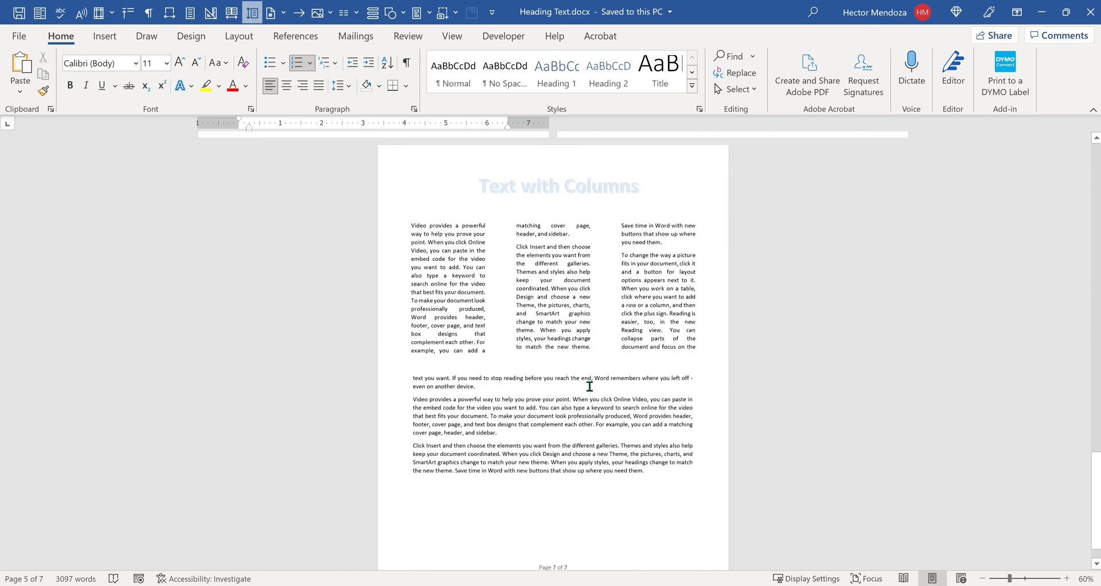
pyautogui.scroll(1, 589, 386)
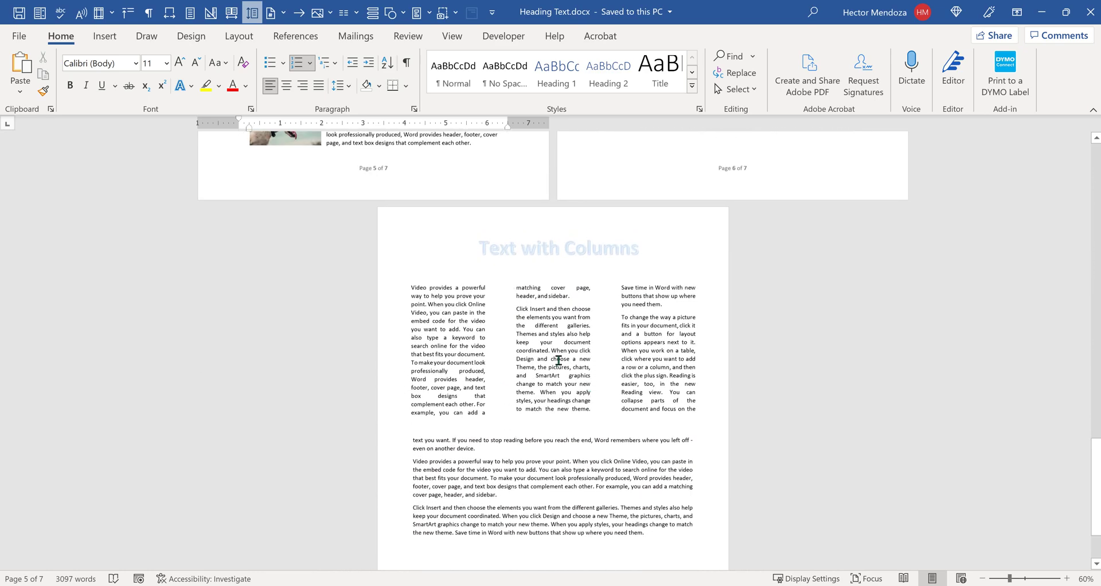
# - Select the linked text box group on page 7 and enlarge it so its three columns reflow
pyautogui.click(558, 360)
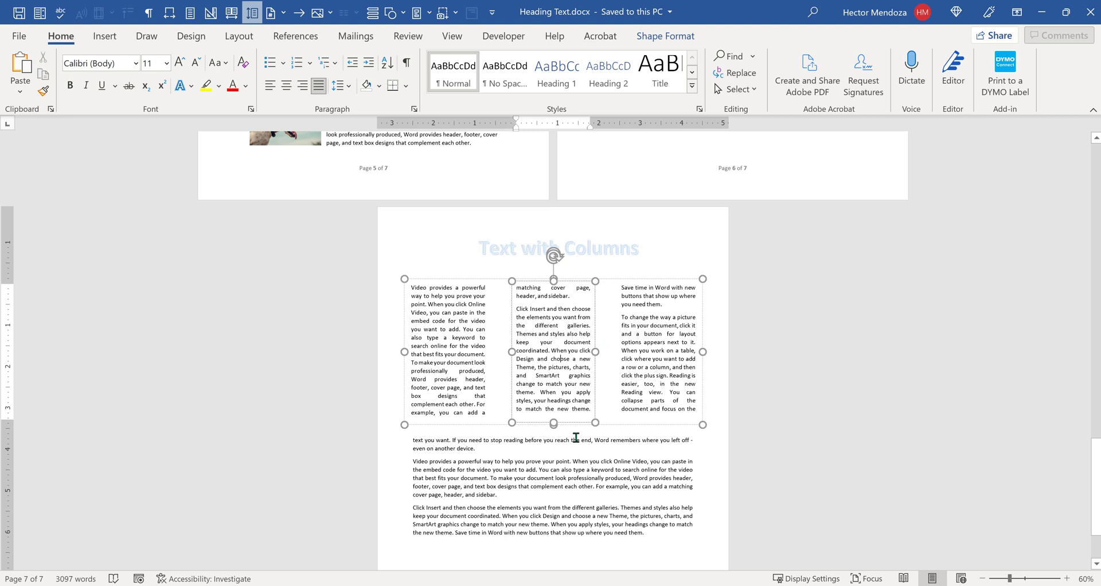
pyautogui.click(623, 425)
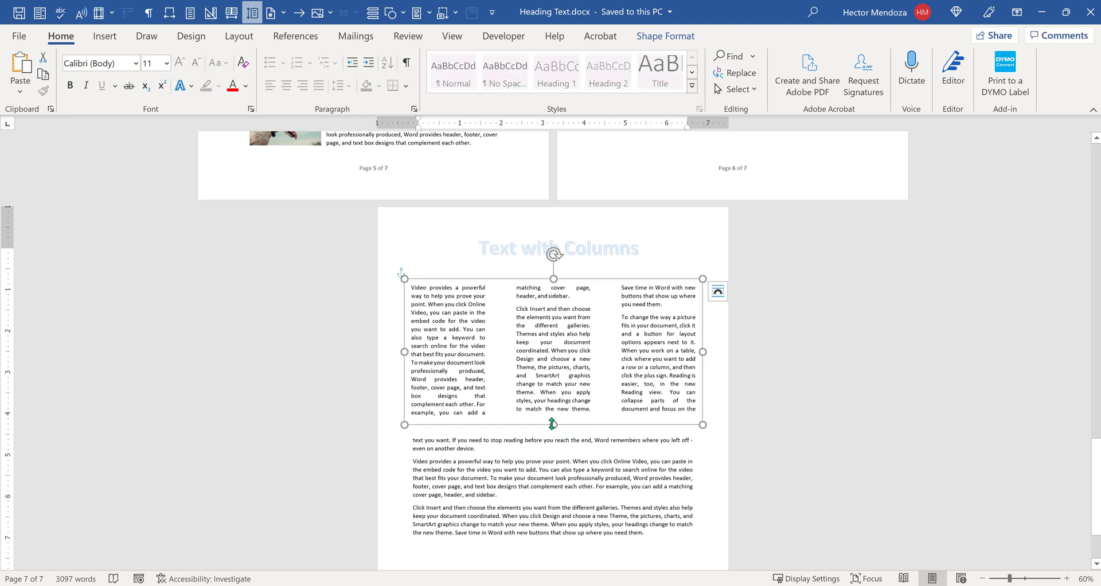
pyautogui.moveTo(552, 424); pyautogui.dragTo(554, 390)
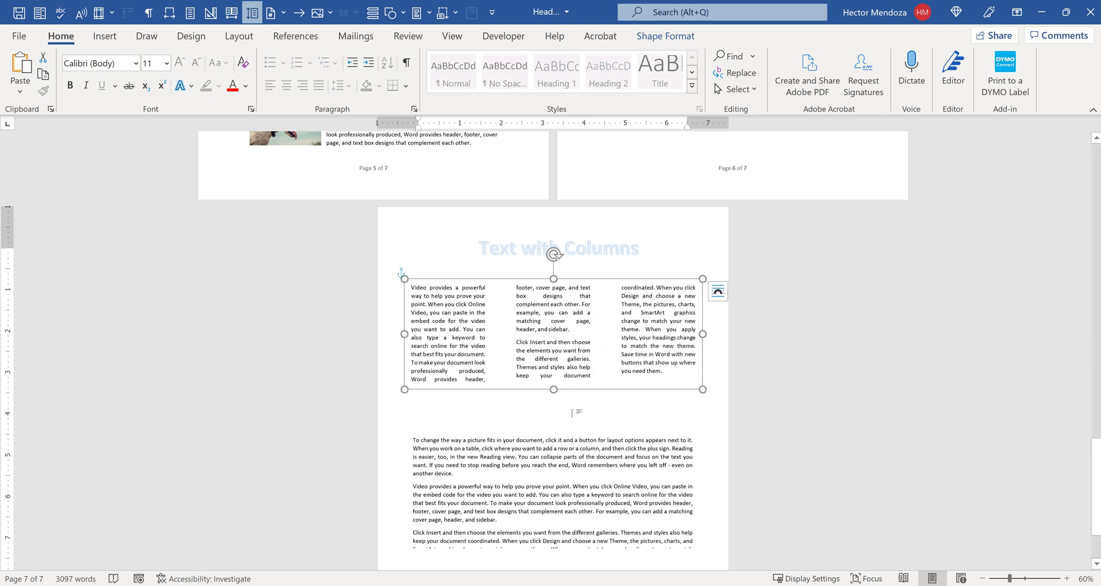
pyautogui.moveTo(554, 391); pyautogui.dragTo(555, 414)
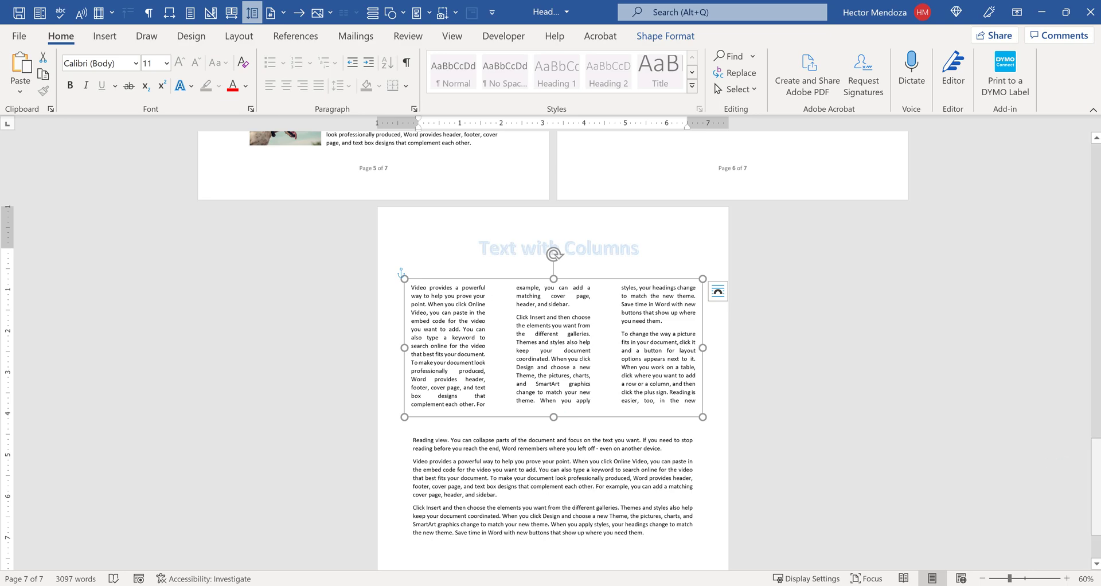
pyautogui.scroll(15, 725, 460)
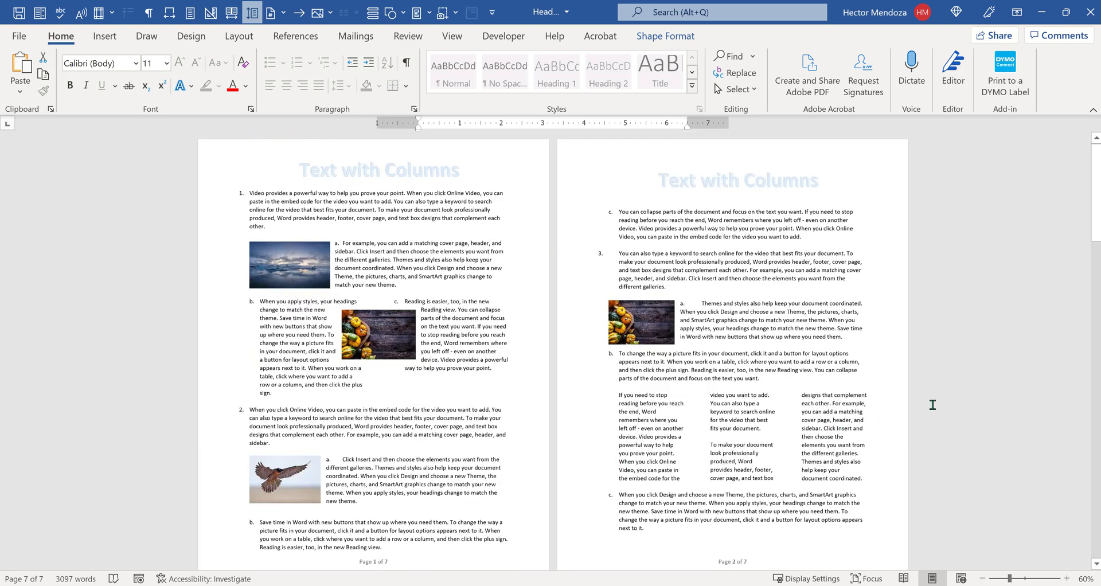
# - Create a new blank document with Ctrl+N
pyautogui.click(934, 405)
pyautogui.hotkey('ctrl', 'n')
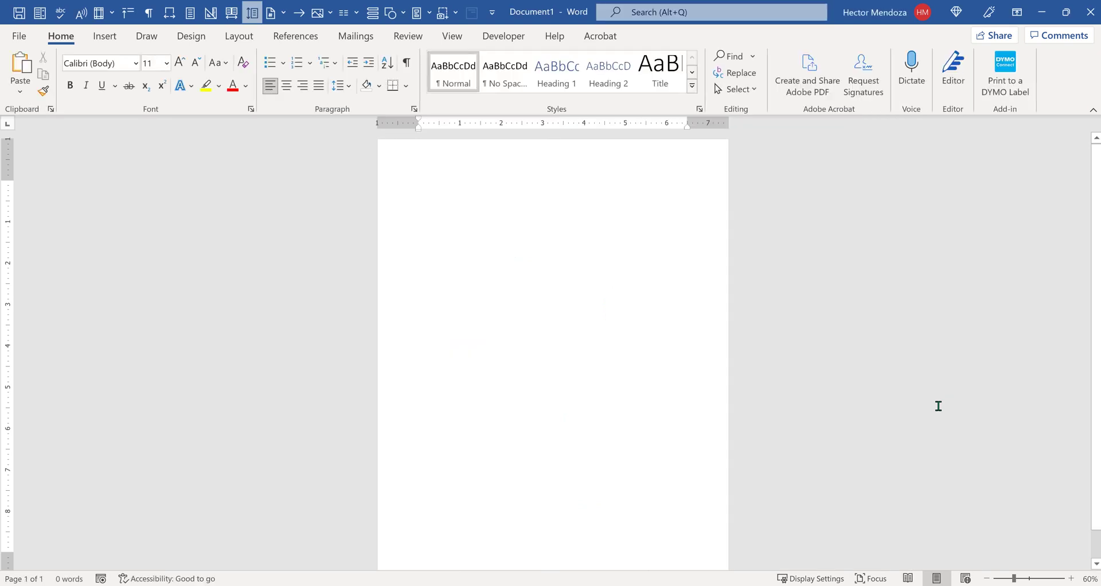
pyautogui.keyDown('ctrl'); pyautogui.scroll(5, 445, 210); pyautogui.keyUp('ctrl')
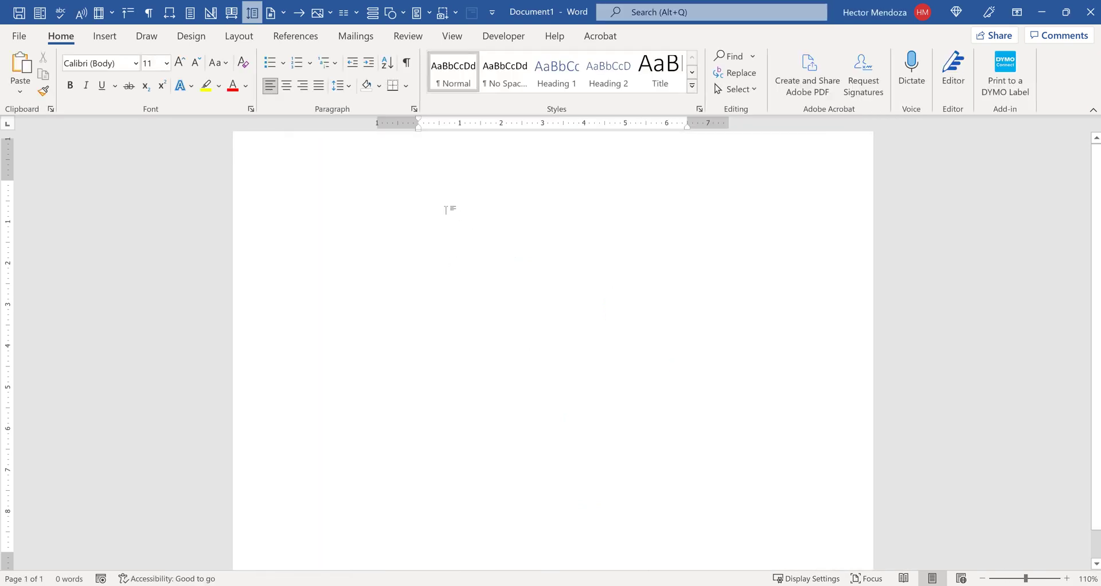
# - Generate seven pages of sample paragraphs with =RAND(60,4)
pyautogui.write('=RAND(60')
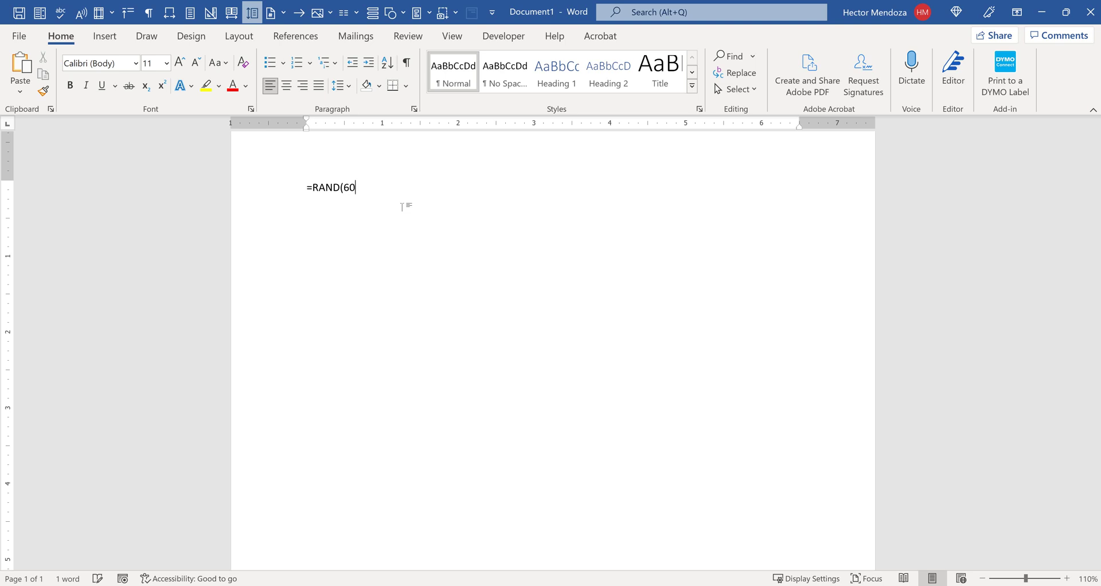
pyautogui.write(',4)')
pyautogui.press('Return')
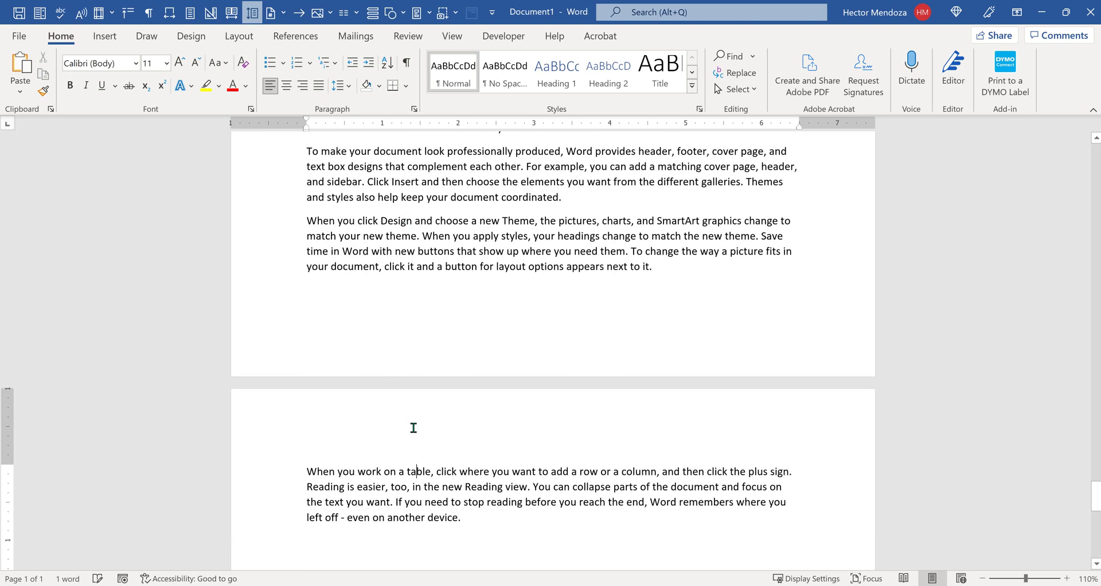
pyautogui.keyDown('ctrl'); pyautogui.scroll(-3, 412, 427); pyautogui.keyUp('ctrl')
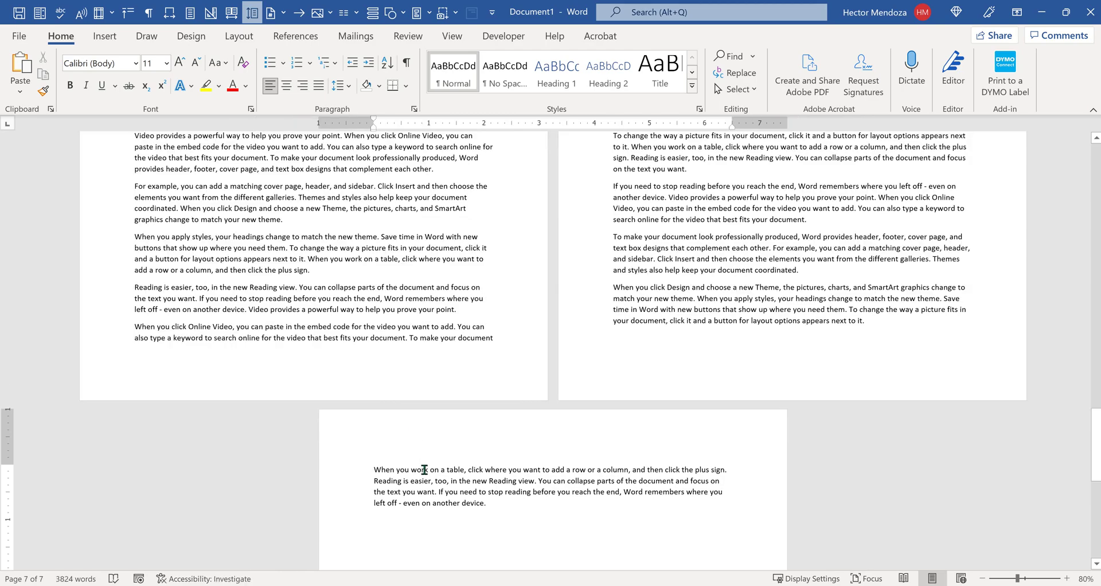
pyautogui.scroll(10, 424, 468)
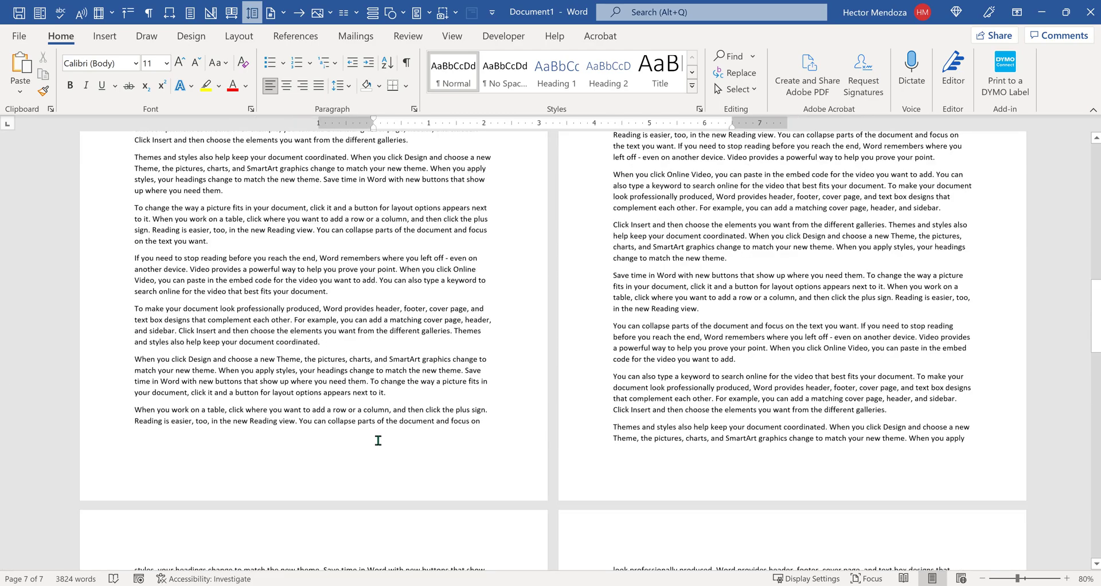
pyautogui.rightClick(376, 440)
pyautogui.scroll(10, 377, 439)
pyautogui.click(230, 261)
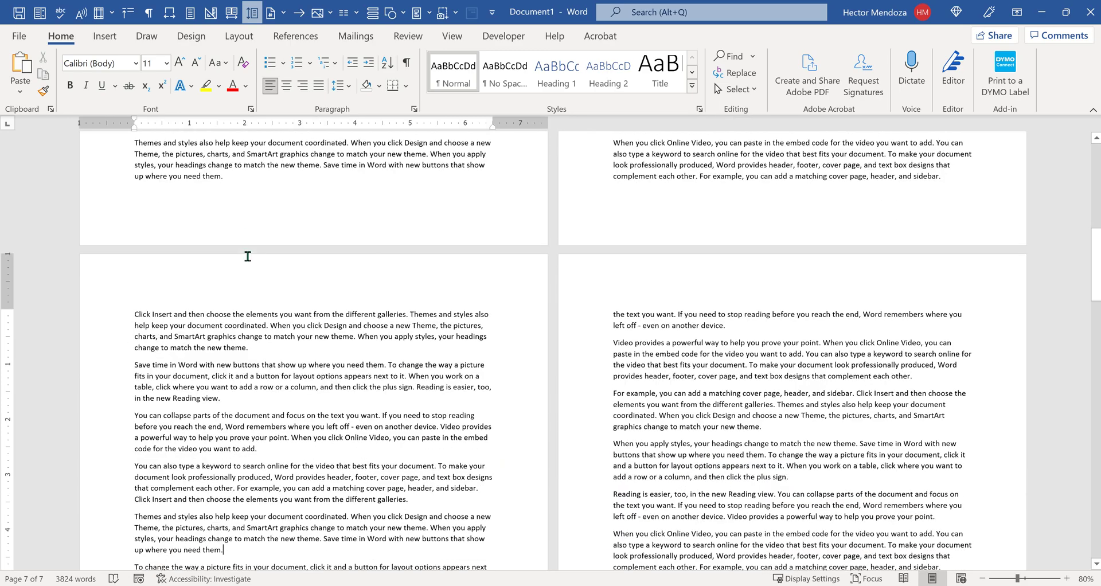
pyautogui.scroll(10, 490, 276)
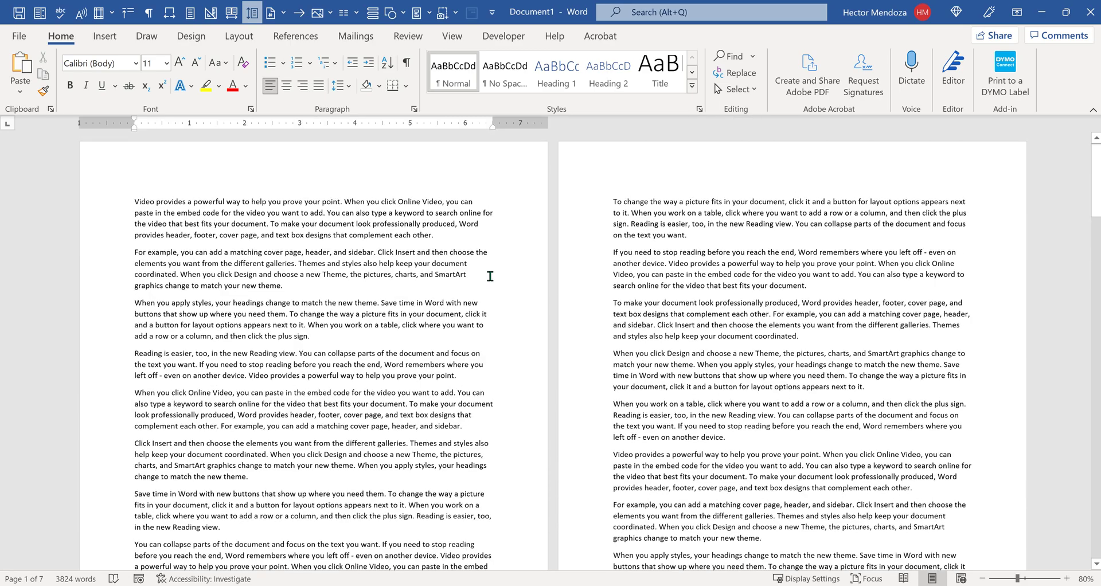
# - Lay out the sample text in two columns per page from Layout > Columns
pyautogui.click(239, 36)
pyautogui.click(134, 74)
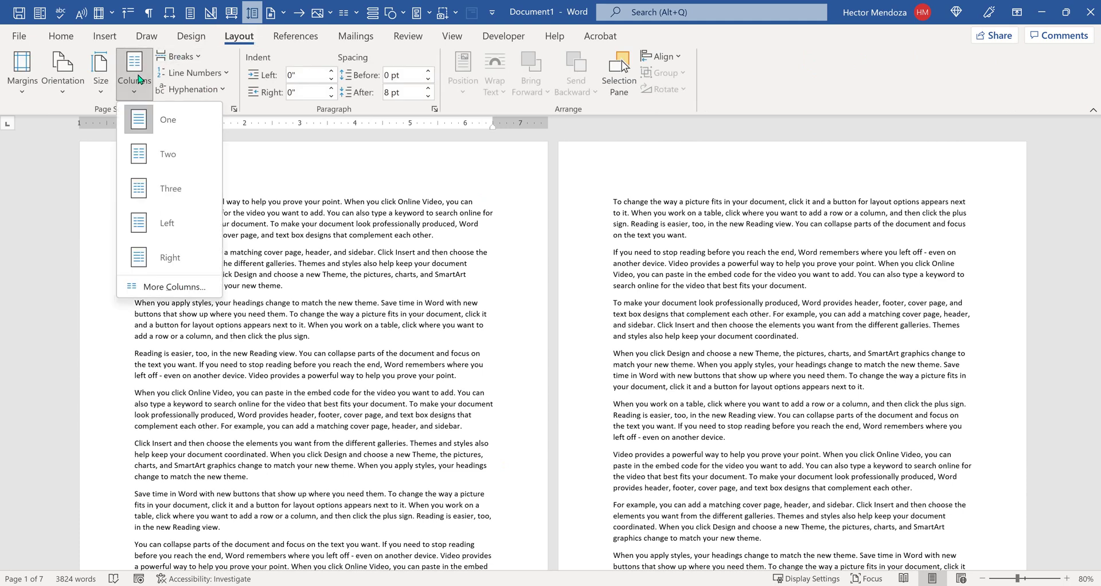
pyautogui.click(144, 64)
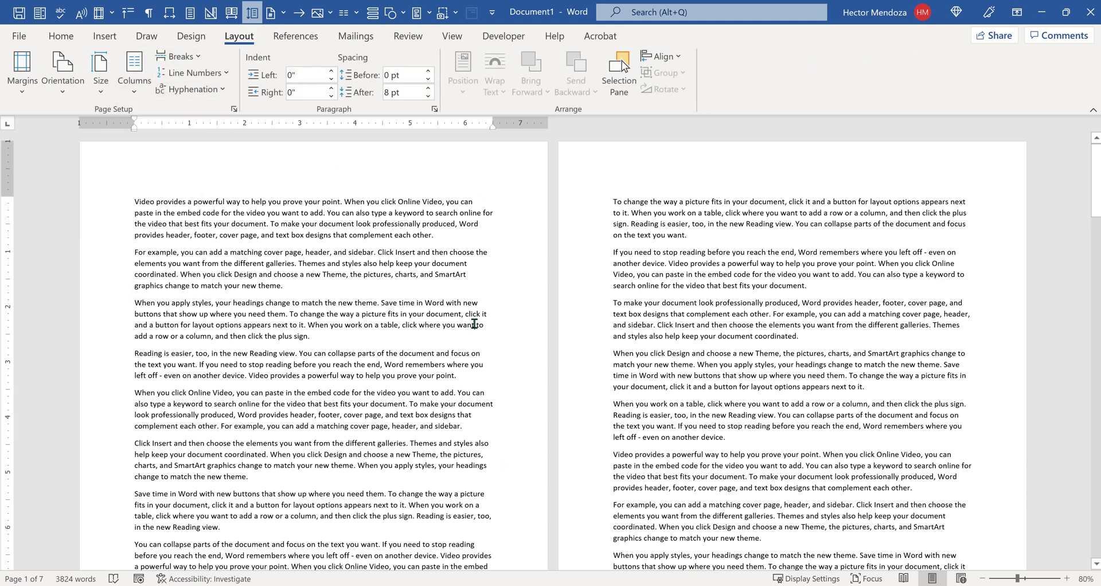
pyautogui.scroll(-2, 476, 320)
pyautogui.scroll(-2, 476, 319)
pyautogui.scroll(3, 476, 319)
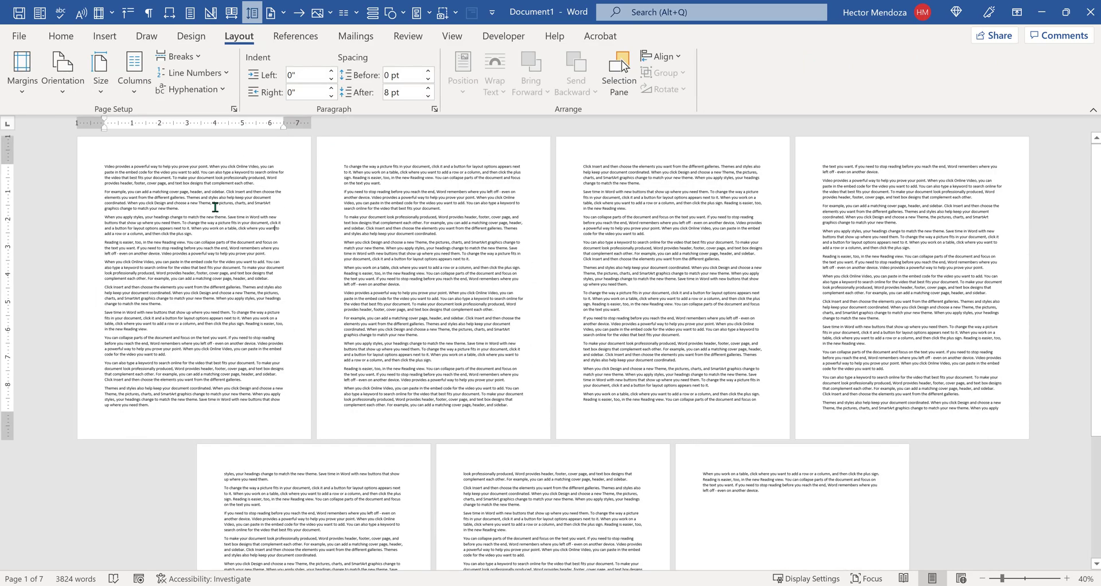
pyautogui.click(134, 71)
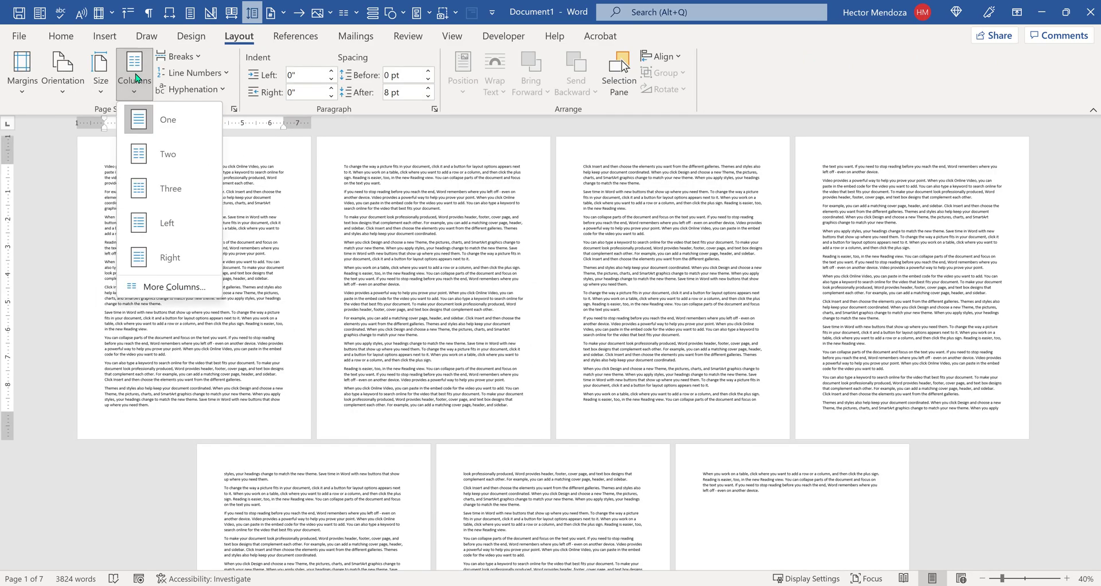
pyautogui.click(175, 155)
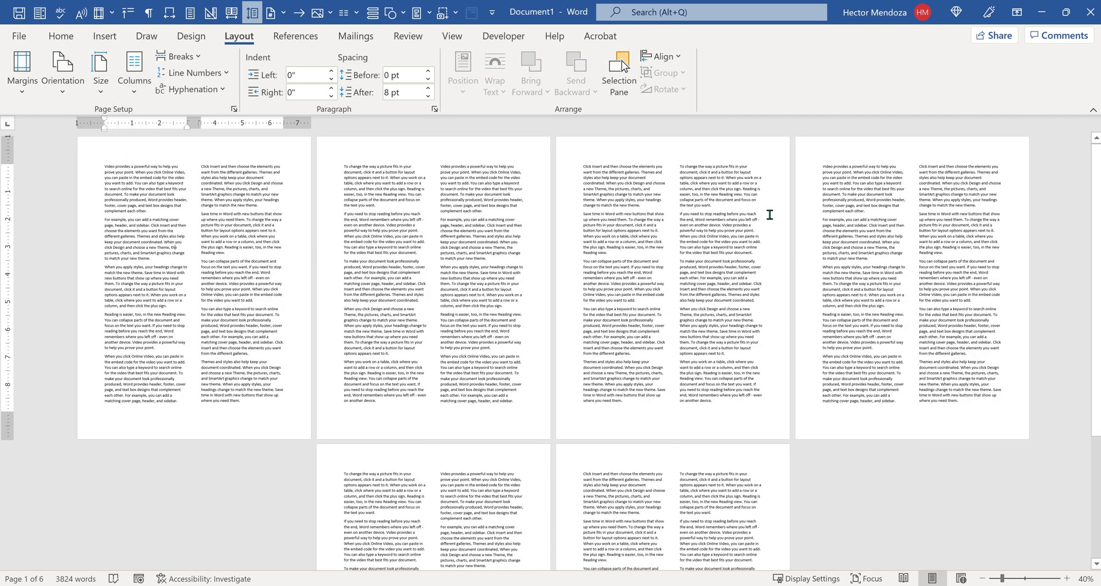
# - Change the column layout to three columns per page
pyautogui.click(136, 71)
pyautogui.click(164, 193)
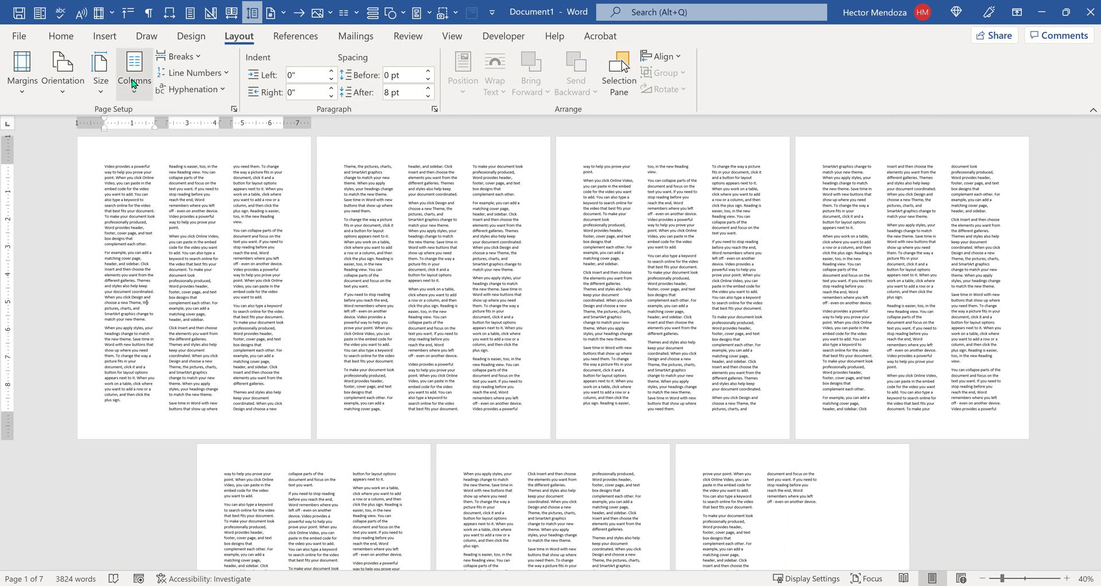
pyautogui.click(133, 83)
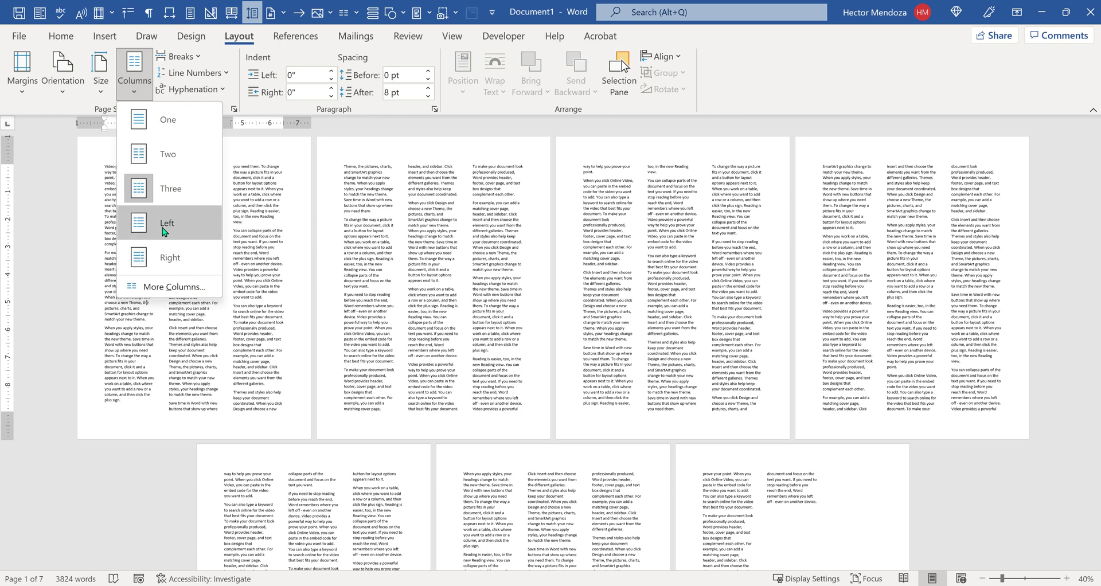
# - Apply the Right column preset: a wide left column beside a narrow right one
pyautogui.click(165, 230)
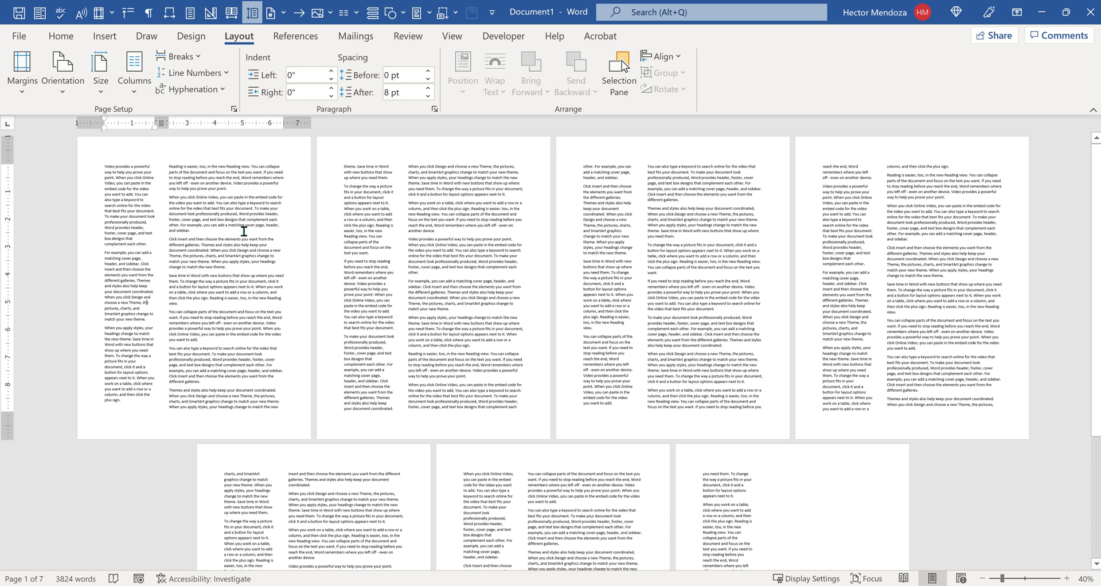
pyautogui.scroll(-1, 497, 253)
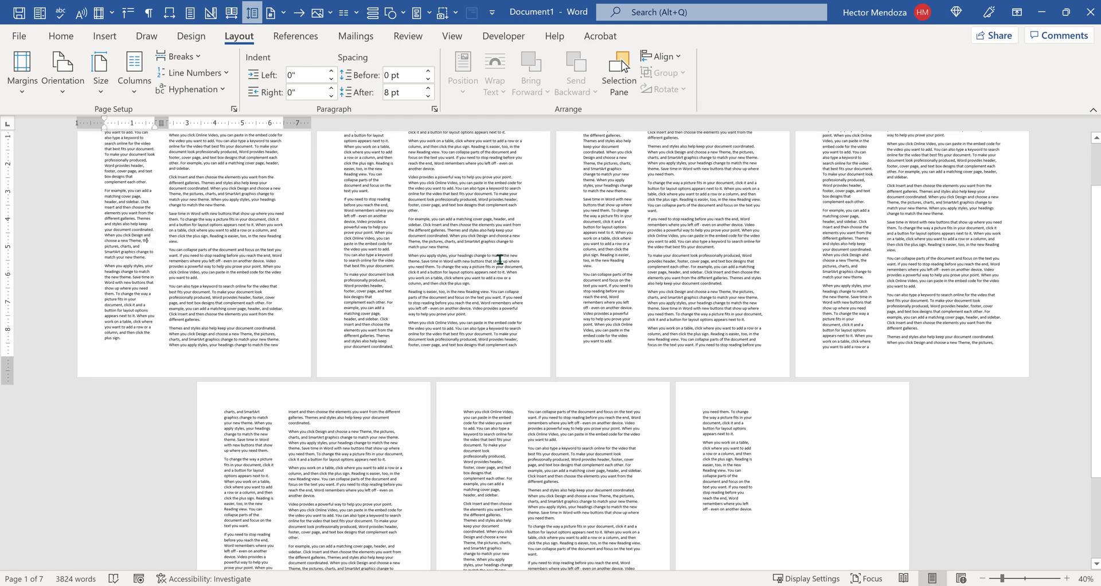
pyautogui.scroll(1, 501, 255)
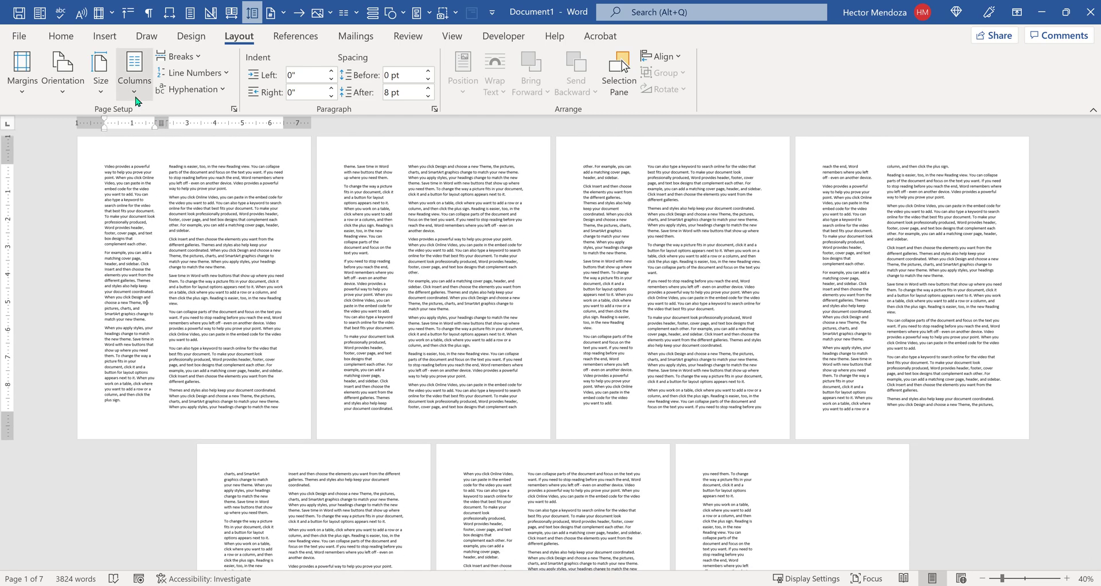
pyautogui.click(134, 69)
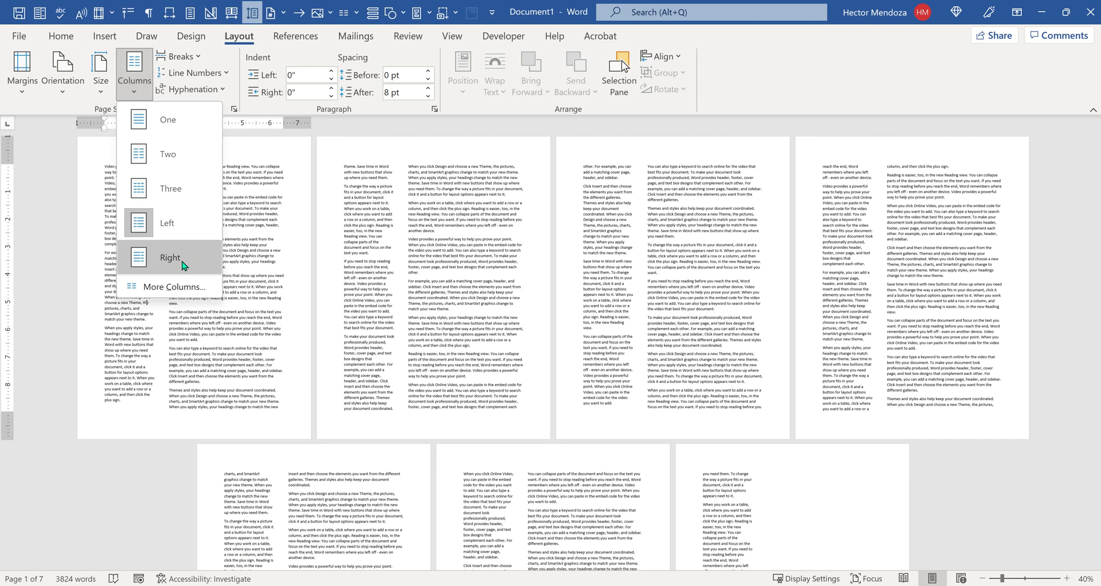
pyautogui.click(183, 265)
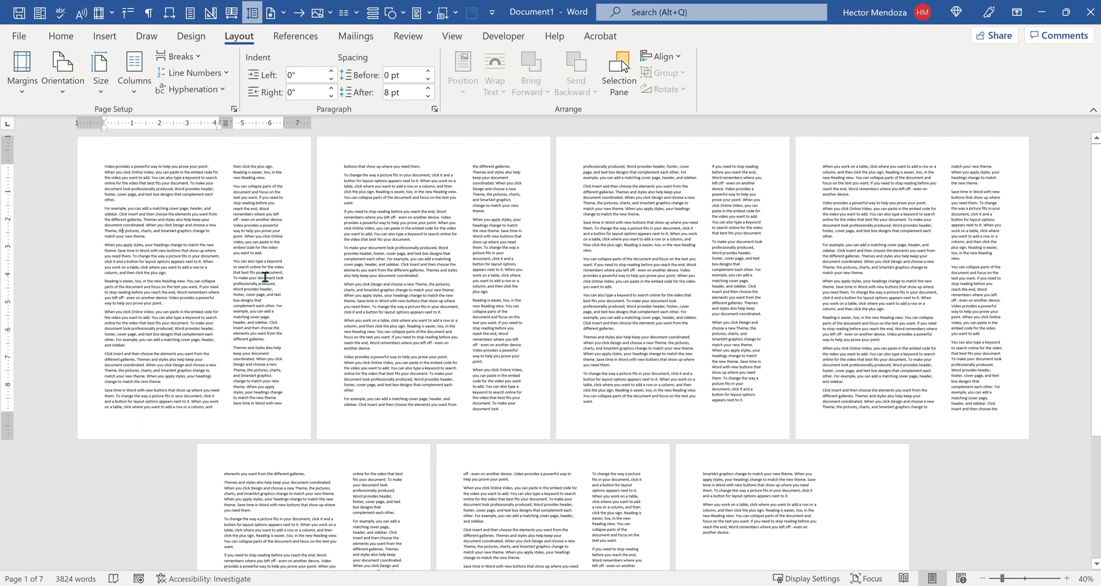
# - Select all the document text and justify it with Ctrl+J
pyautogui.hotkey('ctrl', 'a')
pyautogui.hotkey('ctrl', 'j')
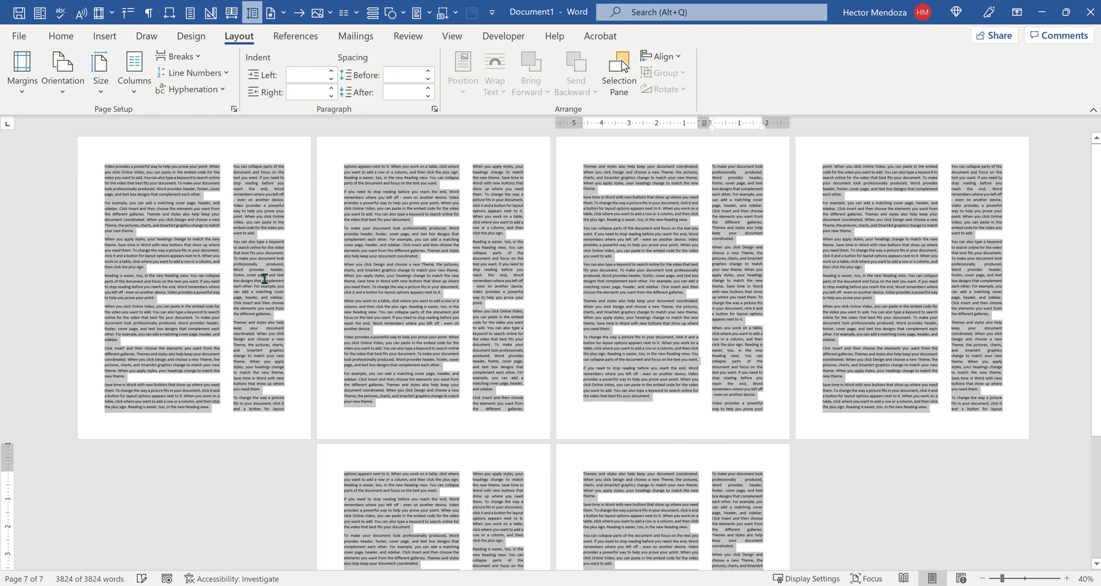
pyautogui.click(597, 327)
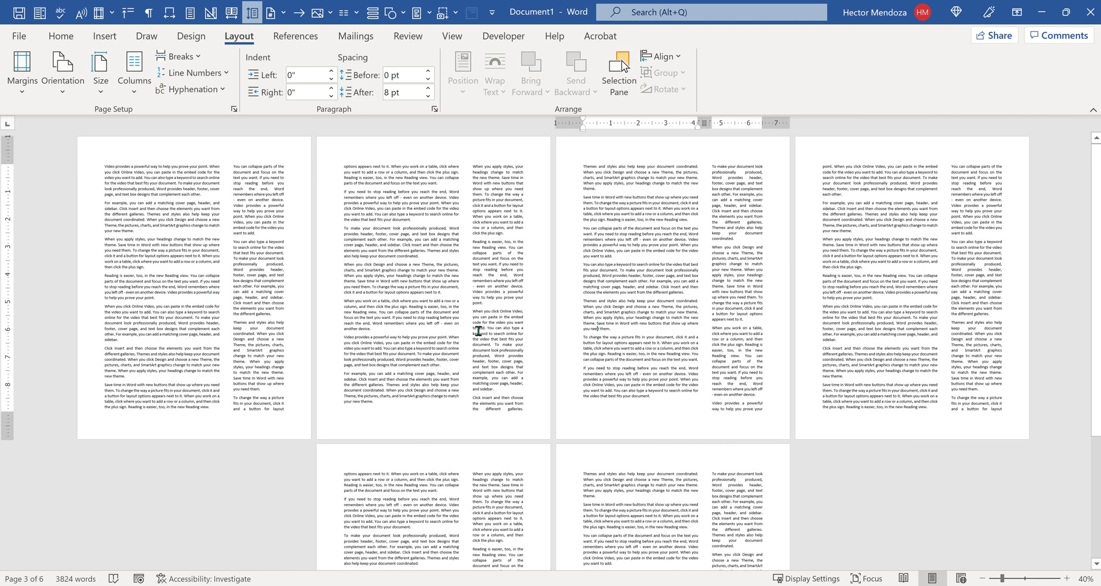
pyautogui.click(159, 236)
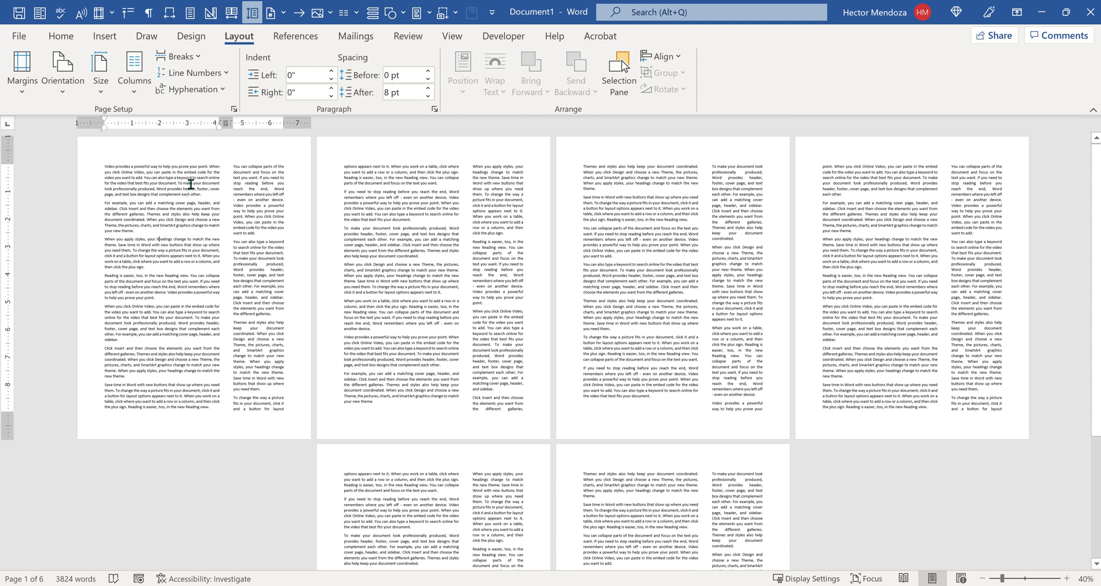
pyautogui.click(135, 92)
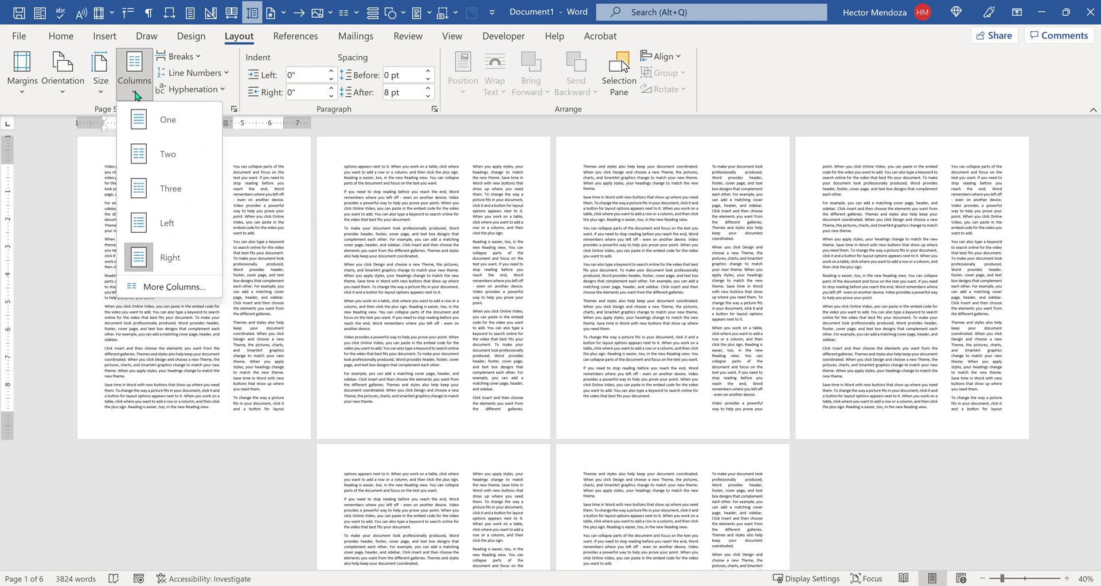
pyautogui.click(137, 68)
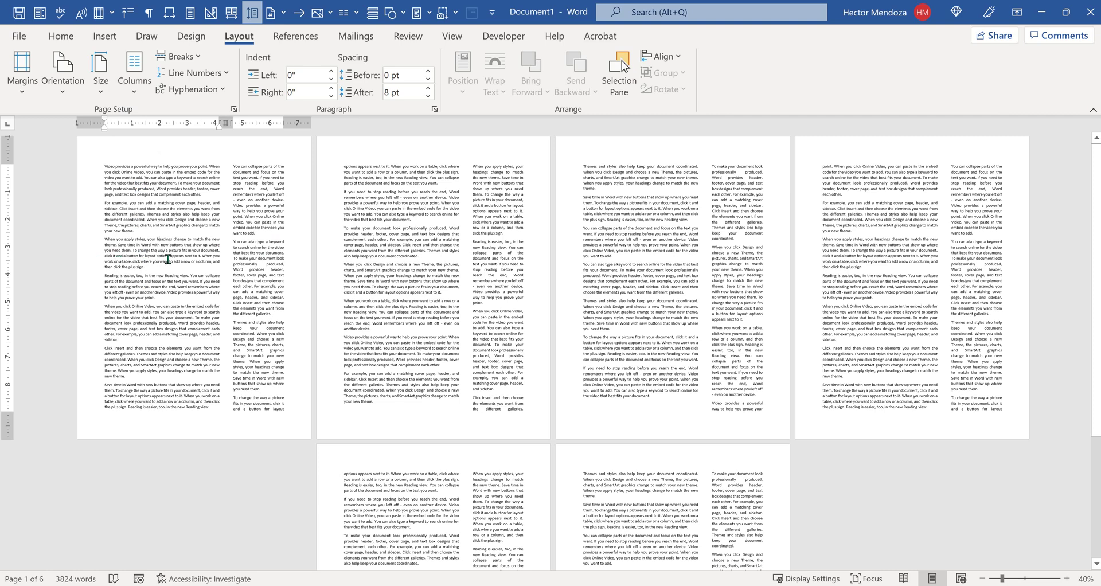
# - In More Columns, shrink column 1 from 4.17" to 3.75", widening the right column to 1.83"
pyautogui.click(134, 71)
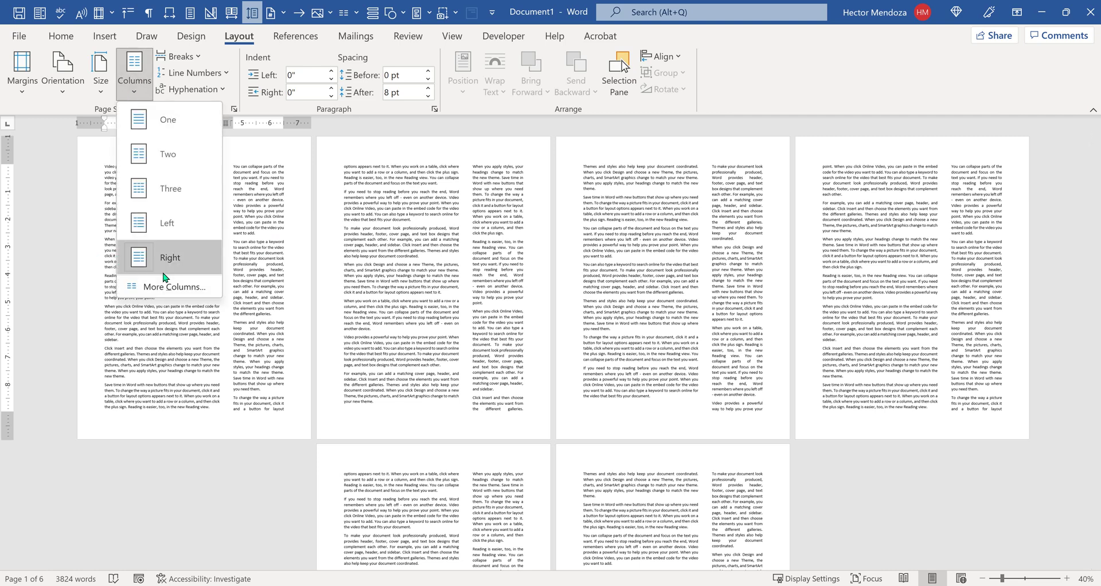
pyautogui.click(167, 287)
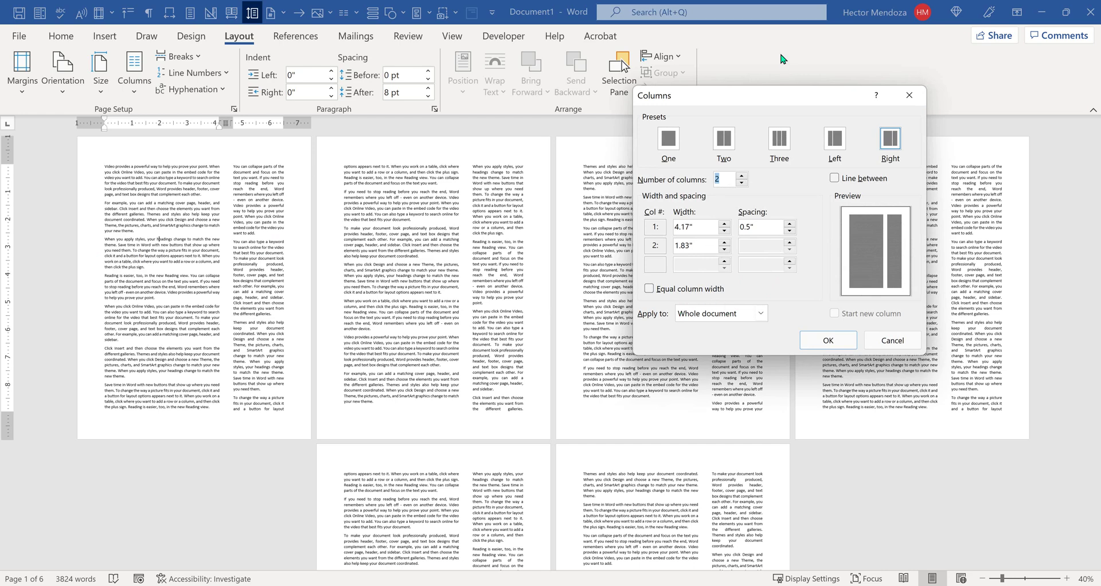
pyautogui.moveTo(748, 92); pyautogui.dragTo(642, 88)
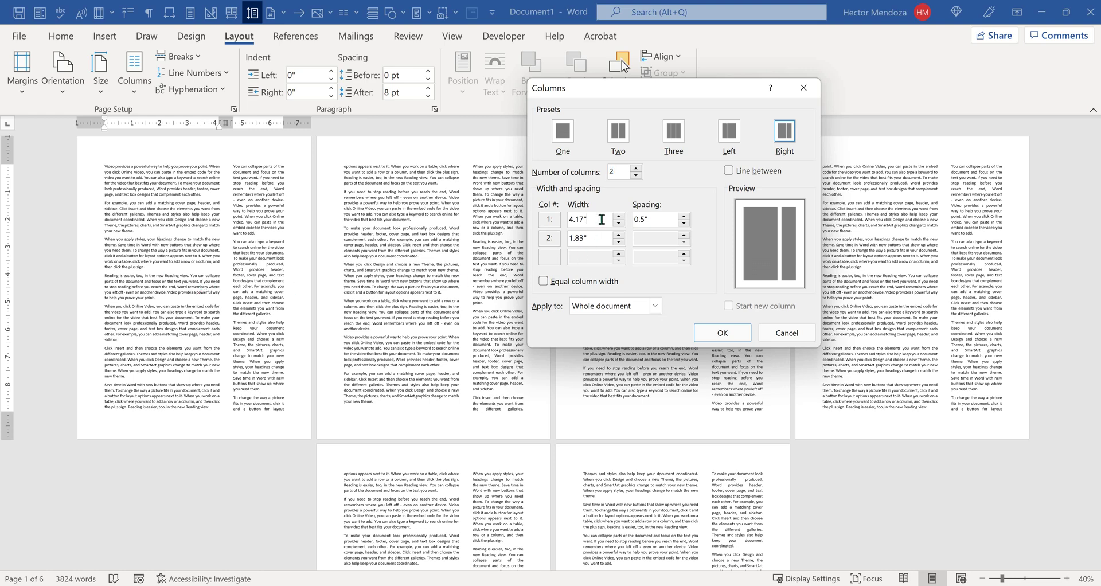
pyautogui.moveTo(596, 219); pyautogui.dragTo(546, 217)
pyautogui.write('3.75')
pyautogui.click(724, 332)
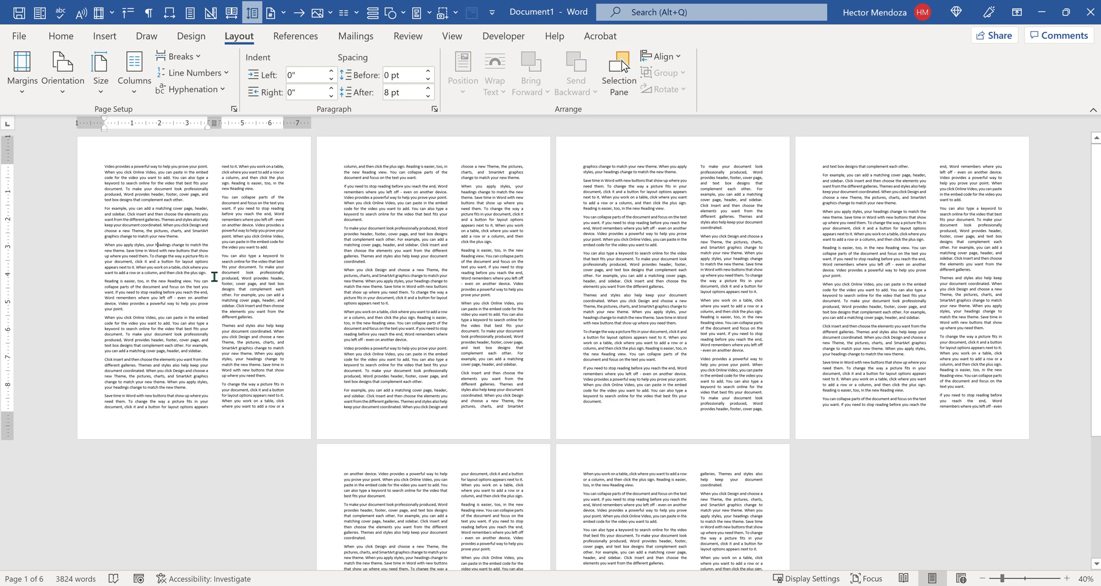
# - Increase the column spacing from 0.5" to 1", narrowing the right column to 1.75"
pyautogui.click(135, 92)
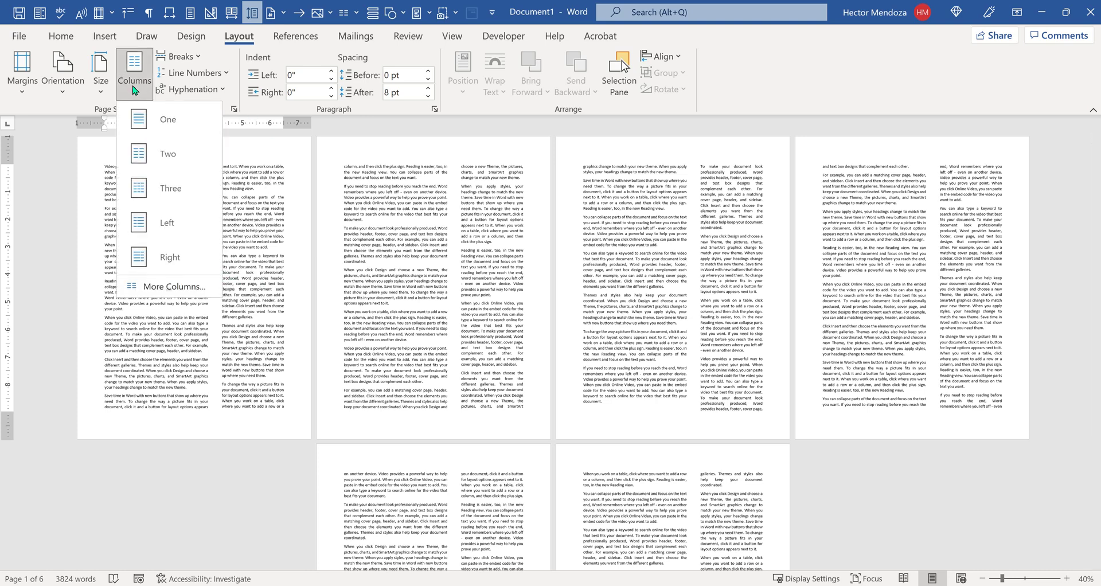
pyautogui.click(169, 287)
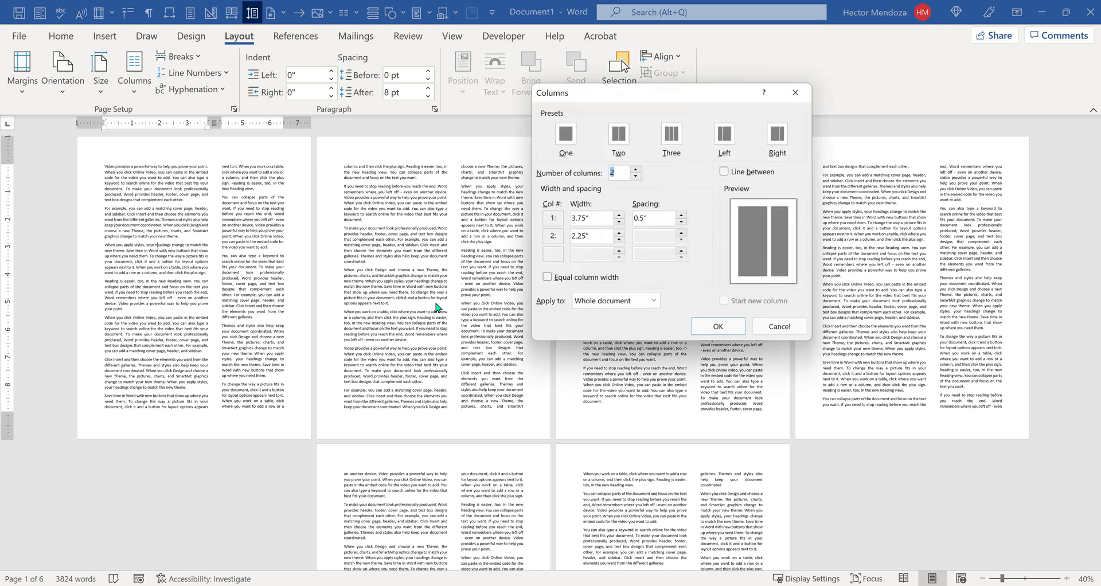
pyautogui.click(662, 219)
pyautogui.doubleClick(661, 219)
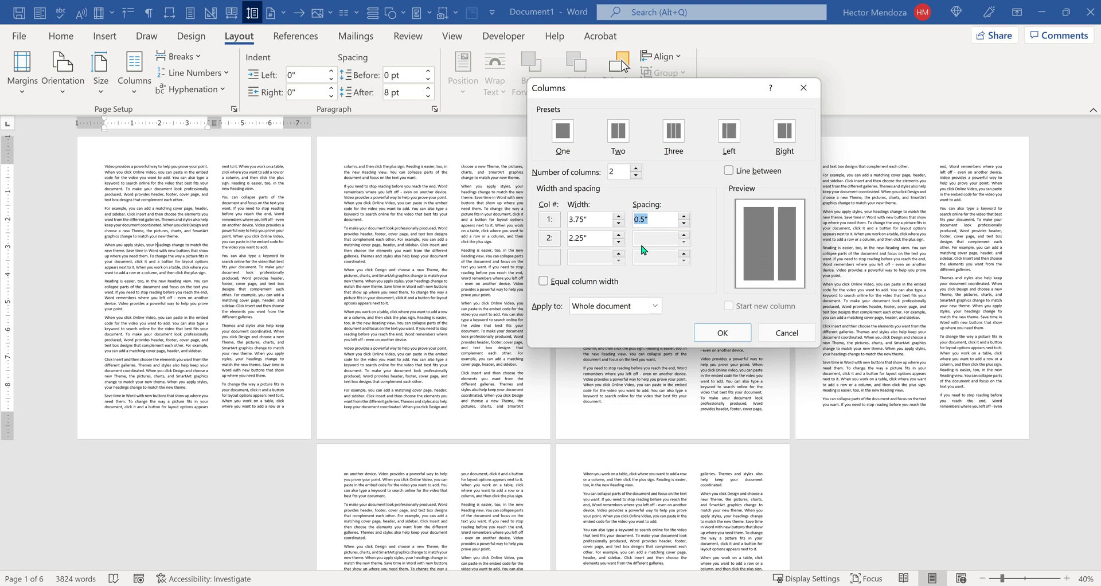
pyautogui.click(726, 335)
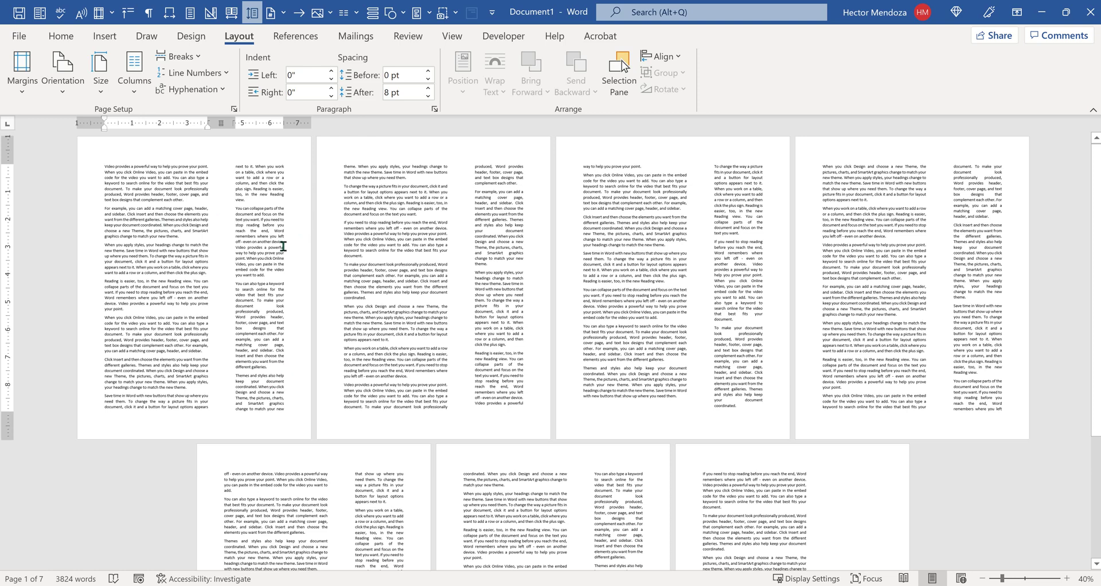
# - Turn on Line between in the Columns dialog to divide the columns on every page
pyautogui.click(134, 72)
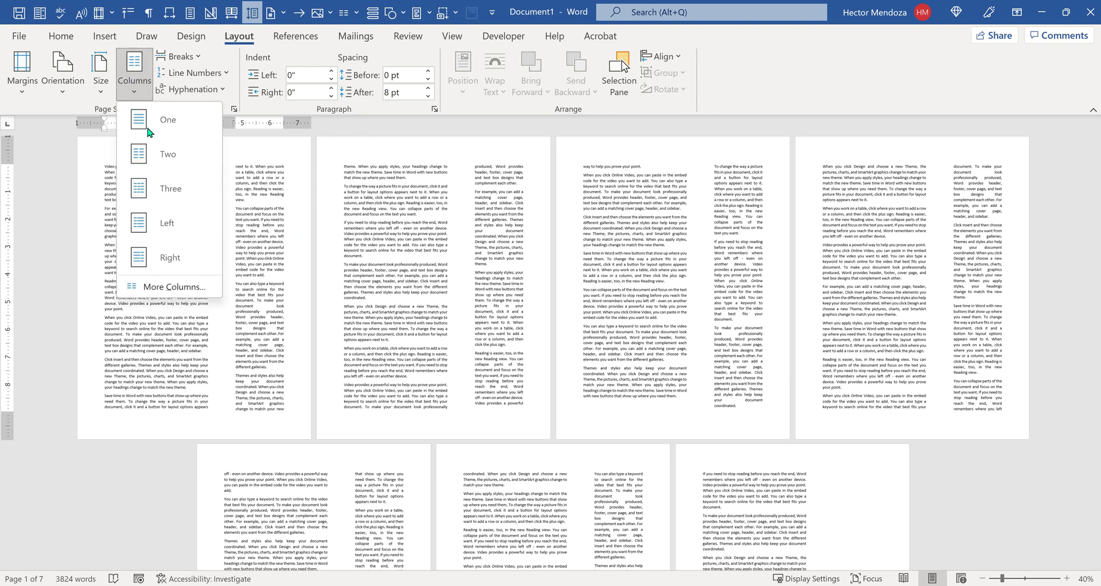
pyautogui.click(172, 283)
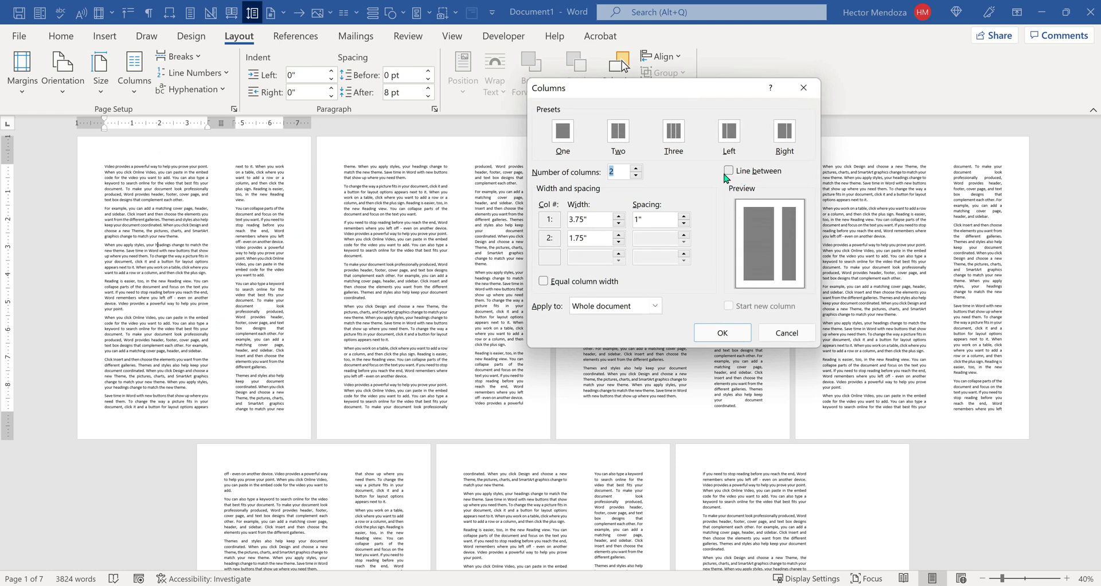
pyautogui.click(729, 171)
pyautogui.click(720, 334)
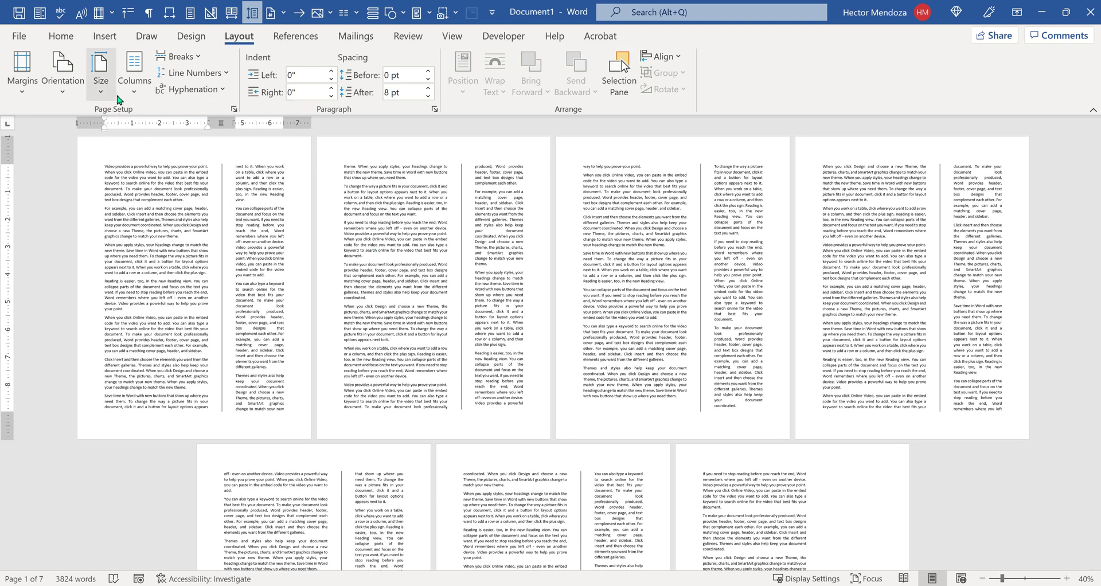
# - Turn off Line between in the Columns dialog to remove the divider
pyautogui.click(135, 94)
pyautogui.click(179, 287)
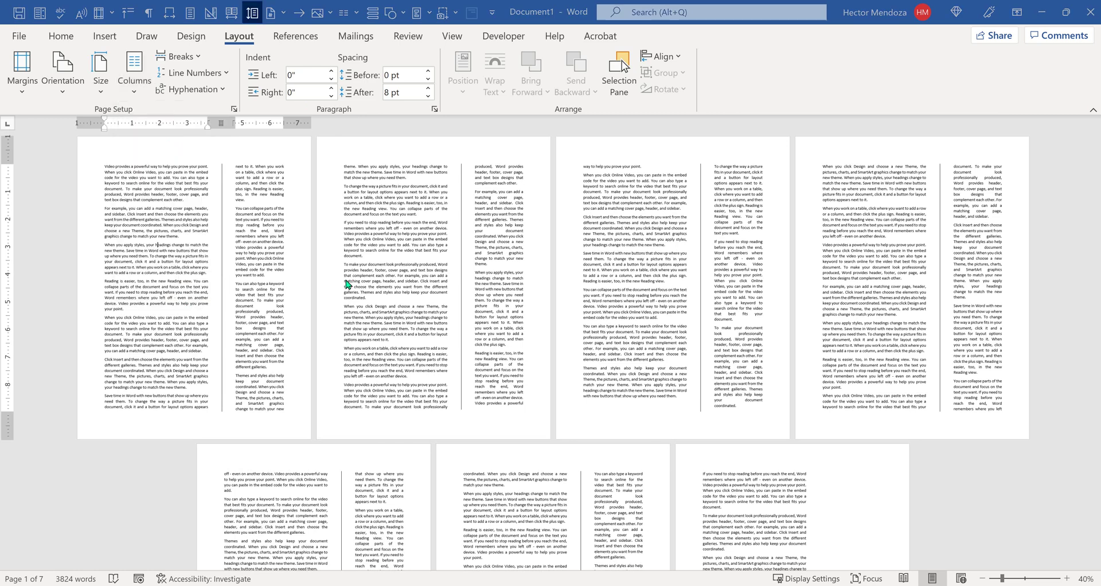
pyautogui.click(727, 170)
pyautogui.click(723, 333)
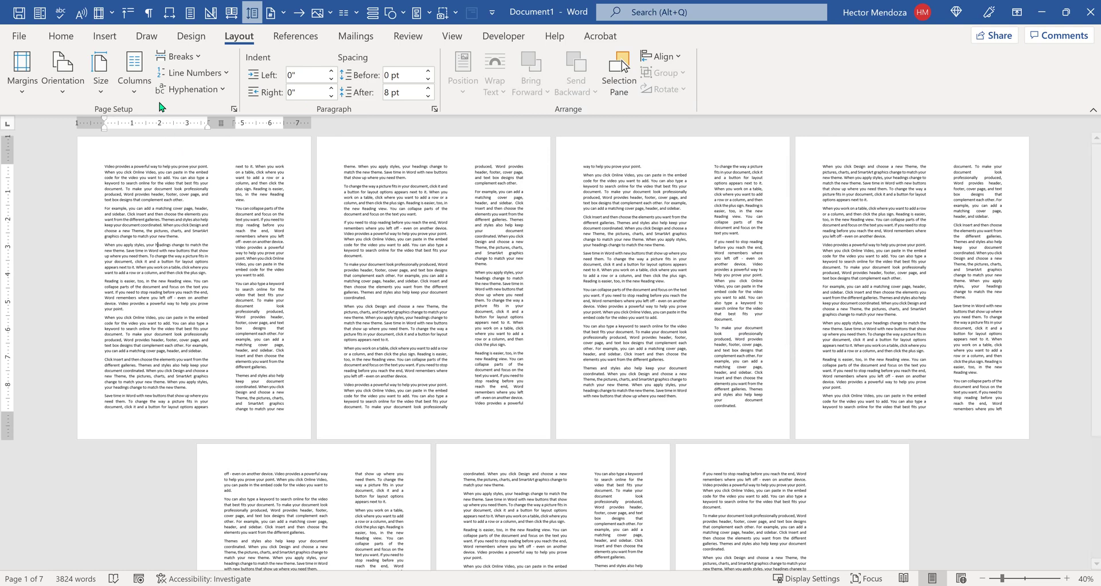
# - Set the number of columns to 4, giving one 2.03" column and three 0.95" ones
pyautogui.click(134, 73)
pyautogui.click(174, 289)
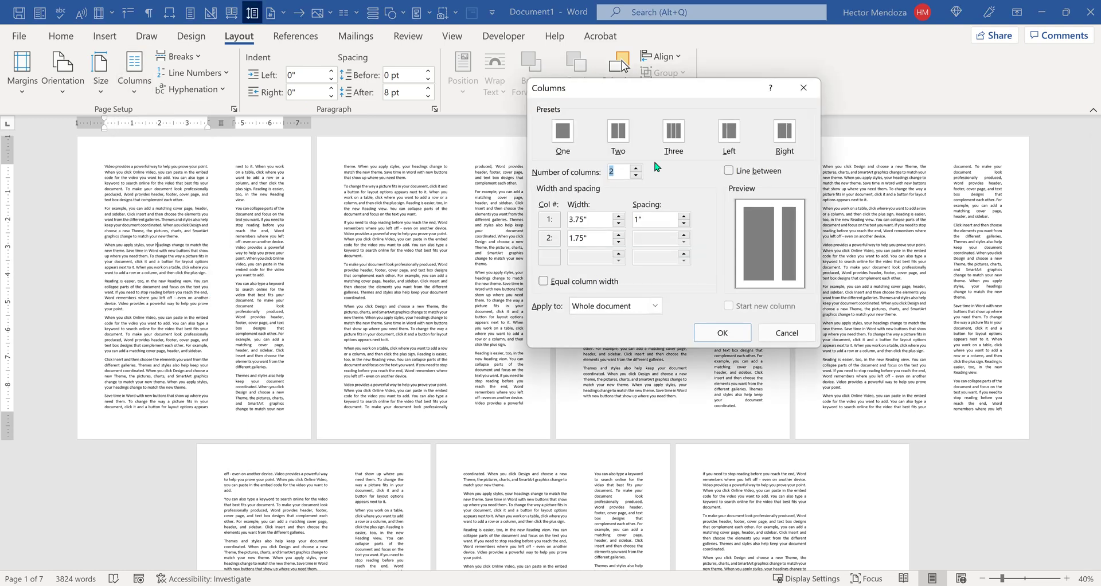
pyautogui.click(624, 171)
pyautogui.press('BackSpace')
pyautogui.write('4')
pyautogui.press('Tab')
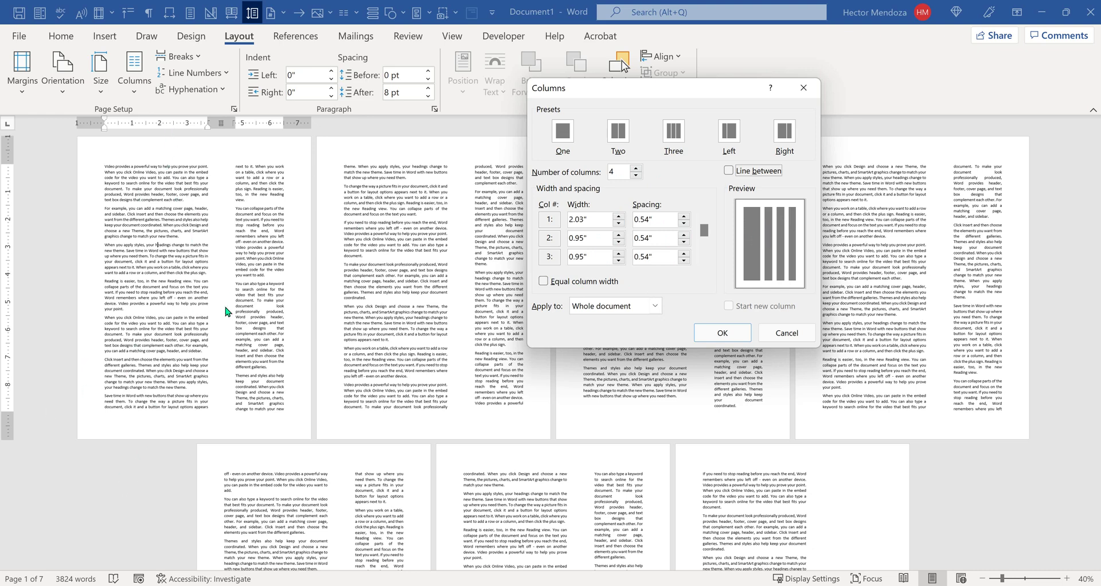
pyautogui.click(725, 334)
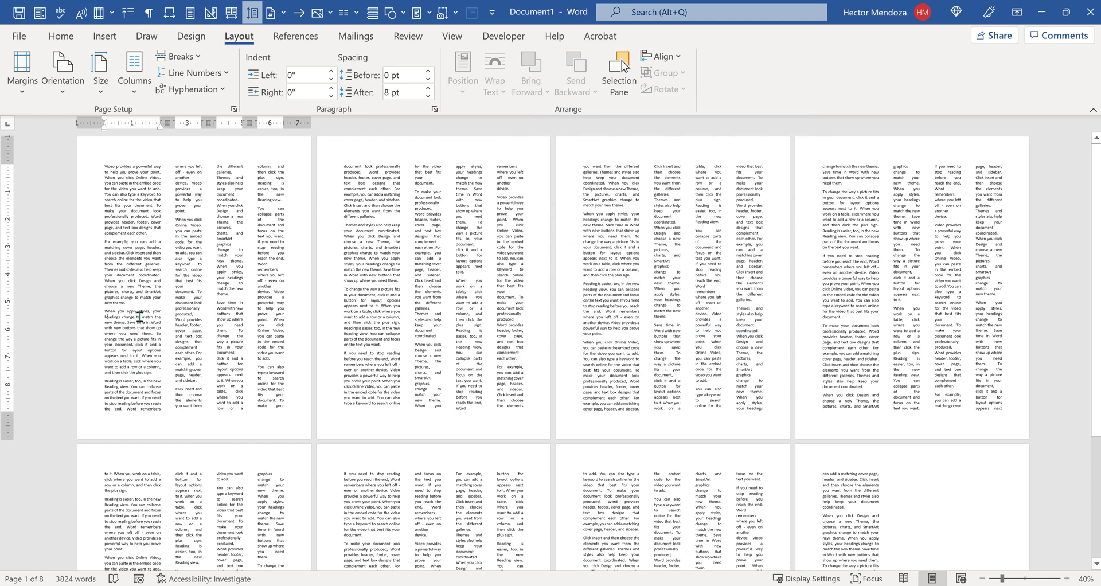
# - Make the four columns equal width, 1.22" each with 0.54" spacing
pyautogui.click(134, 72)
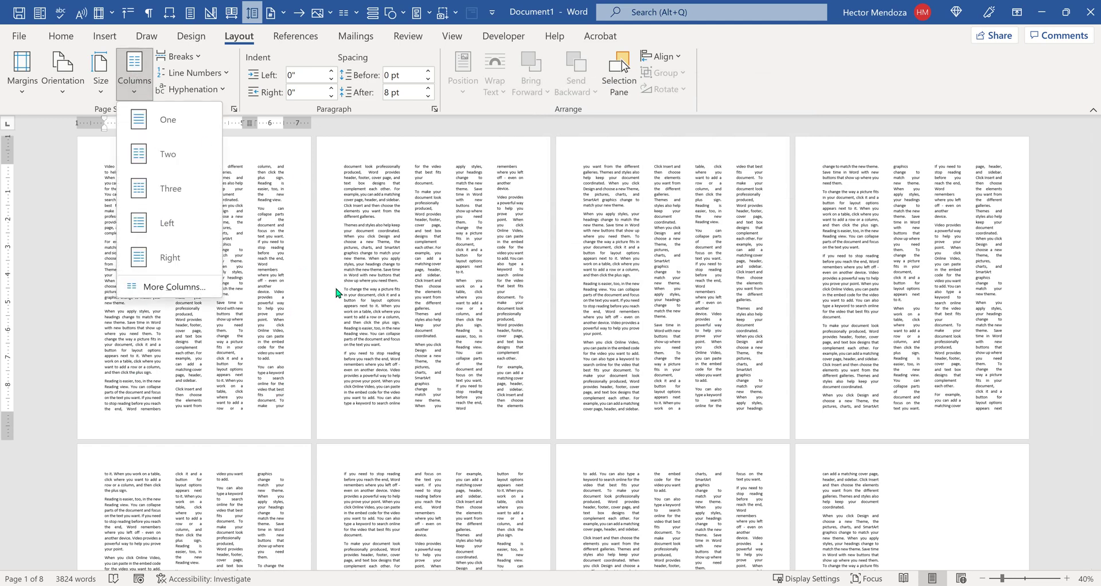
pyautogui.click(170, 287)
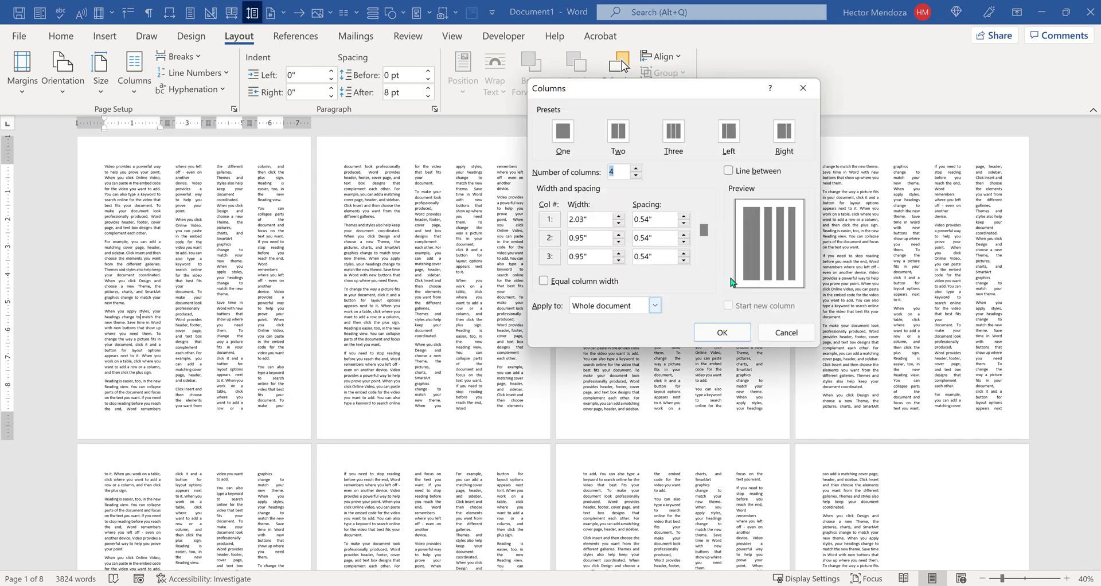
pyautogui.click(543, 281)
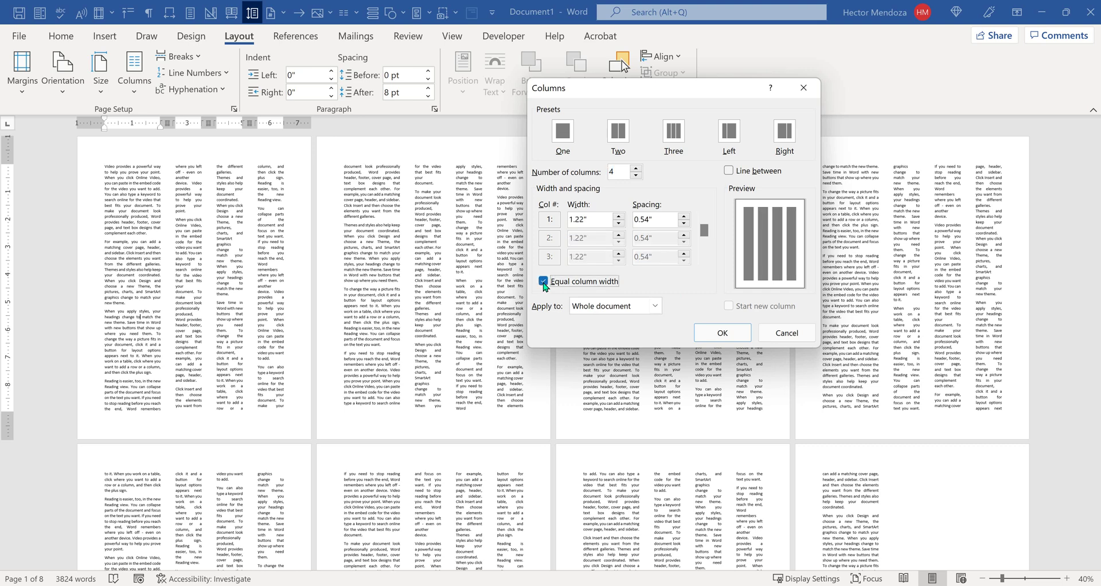
pyautogui.click(722, 332)
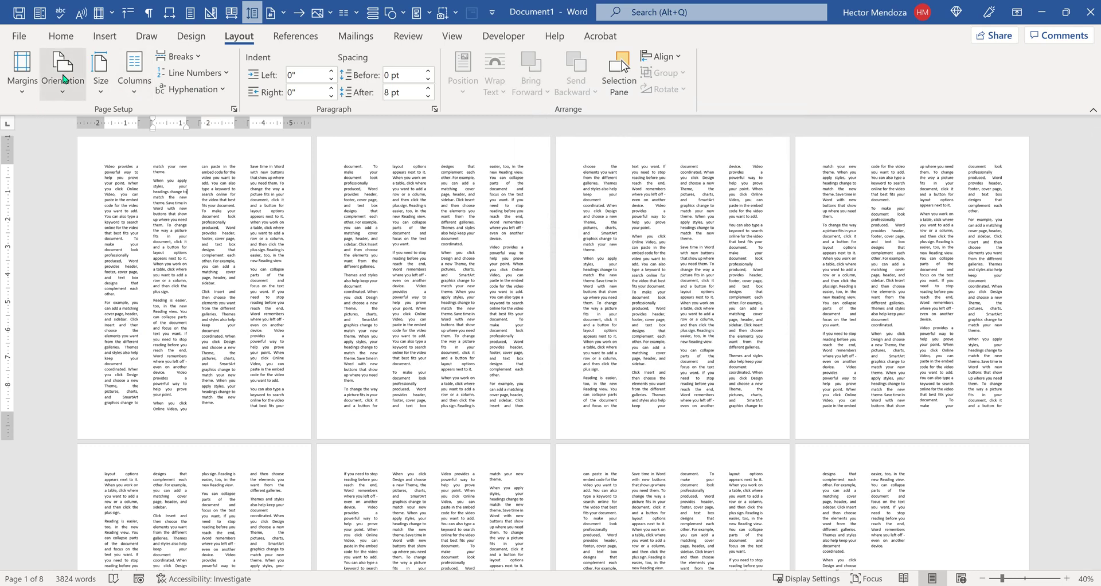
# - Apply the Last Custom Setting margins so the four-column text fits on 5 pages
pyautogui.click(22, 68)
pyautogui.click(133, 144)
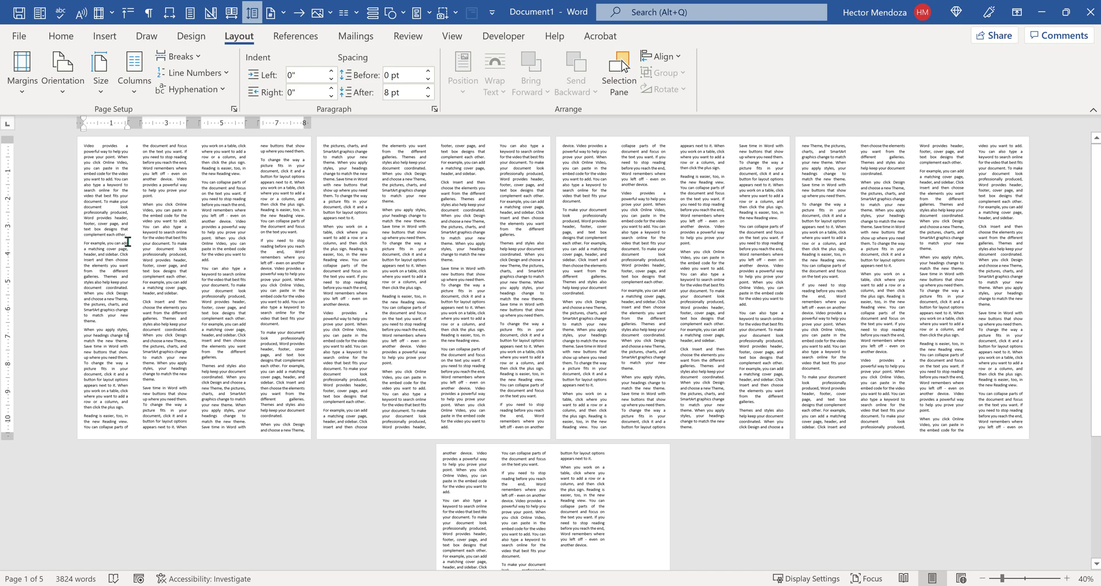
pyautogui.scroll(3, 170, 255)
pyautogui.scroll(2, 256, 271)
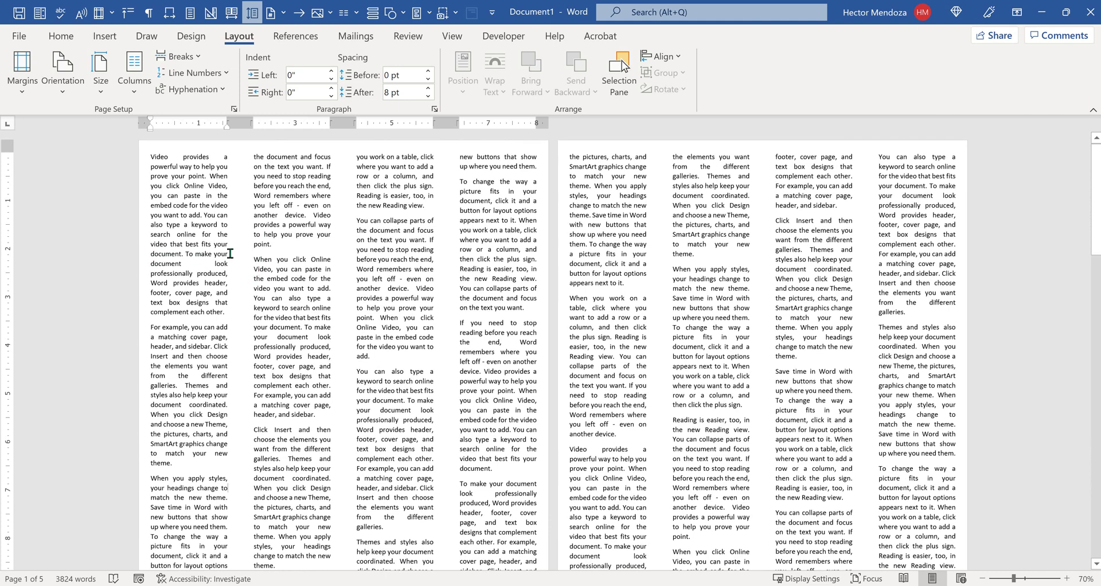
pyautogui.click(139, 84)
pyautogui.click(175, 294)
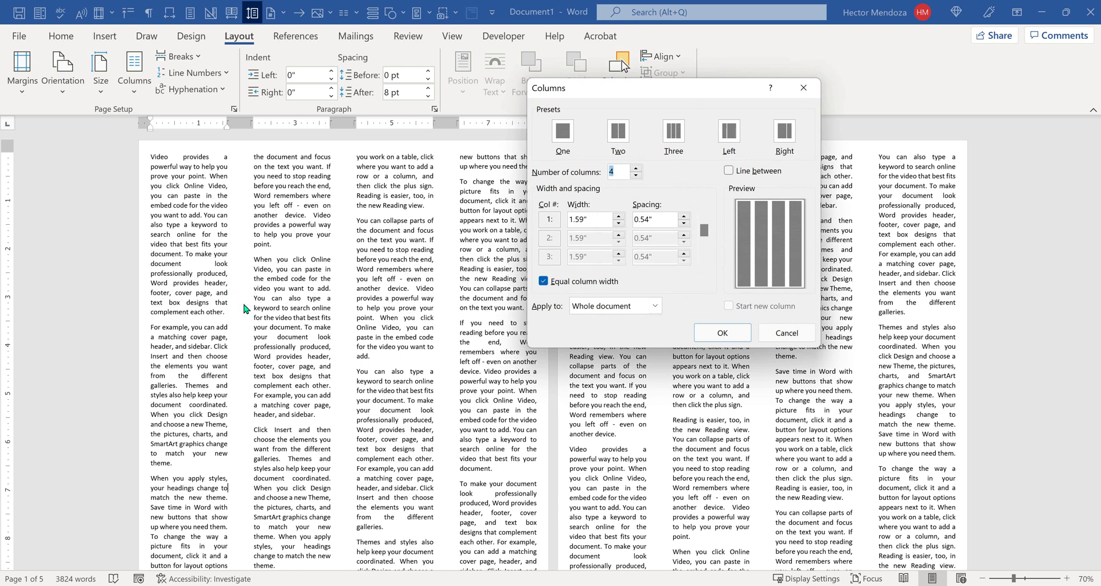
pyautogui.click(597, 222)
pyautogui.write('1.6')
# - Select the whole document and widen its four equal columns from 1.59" to 1.65"
pyautogui.click(722, 335)
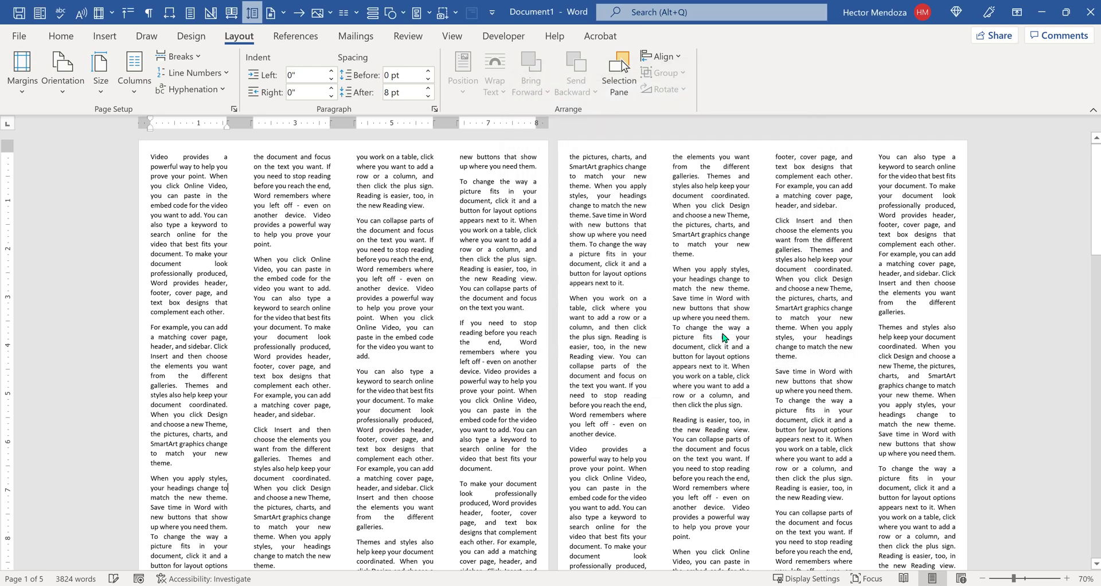
pyautogui.hotkey('ctrl', 'a')
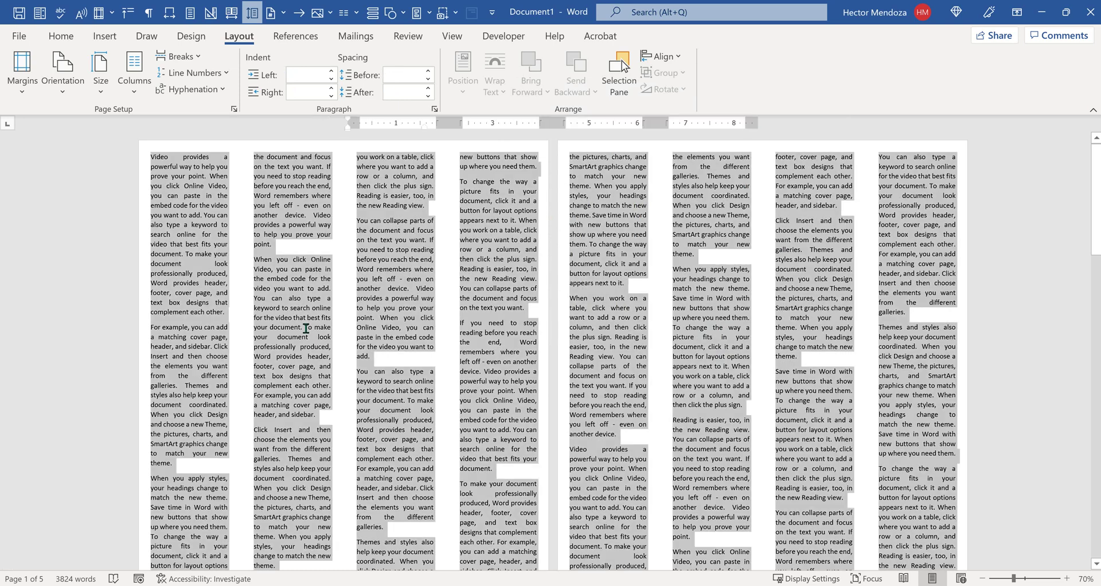
pyautogui.click(135, 72)
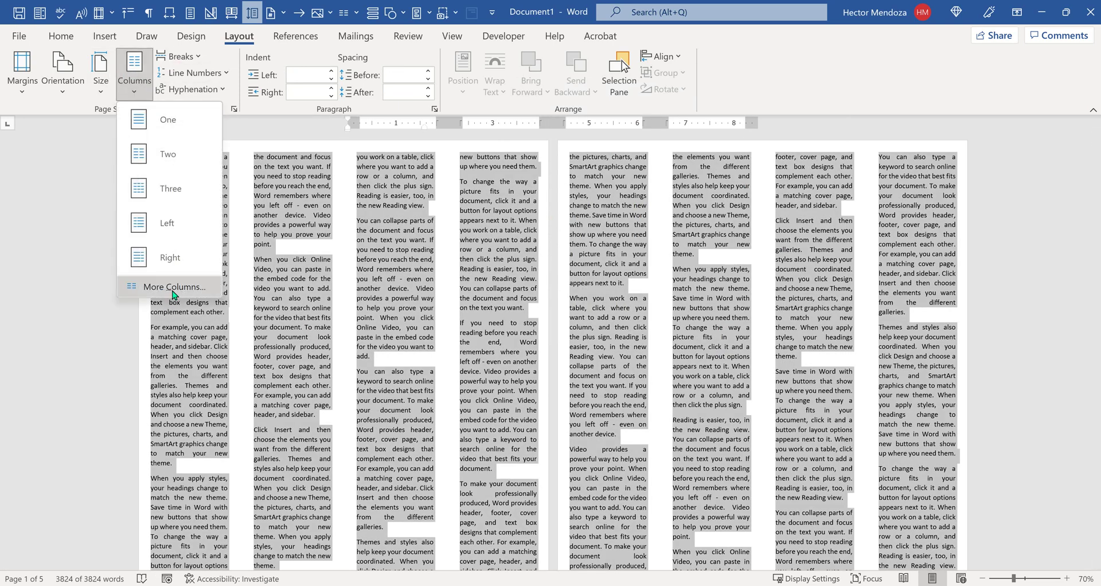
pyautogui.click(173, 288)
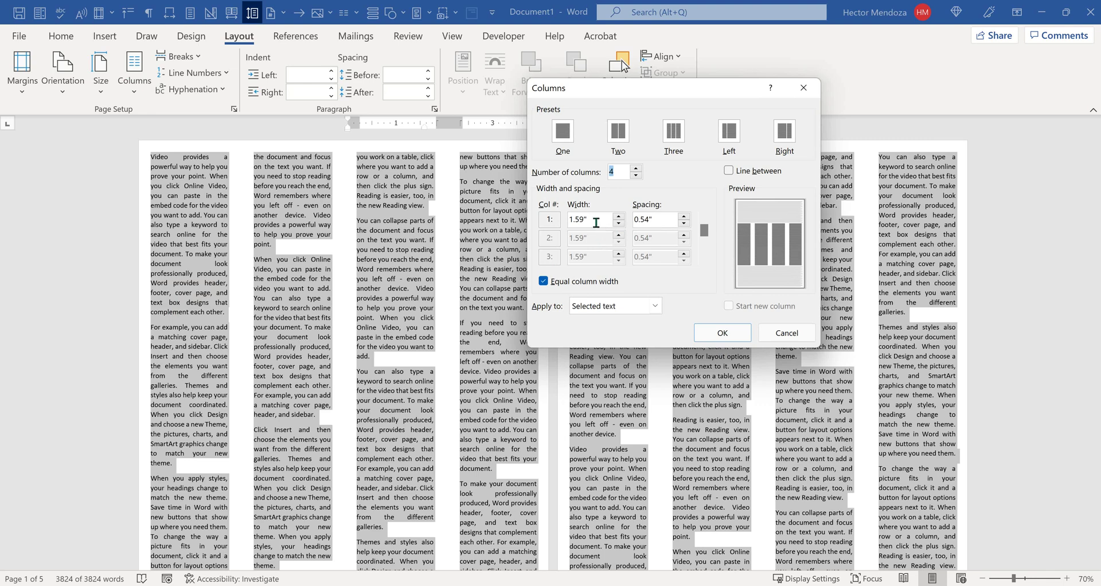
pyautogui.click(597, 222)
pyautogui.moveTo(596, 223); pyautogui.dragTo(540, 211)
pyautogui.write('1.65')
pyautogui.click(722, 334)
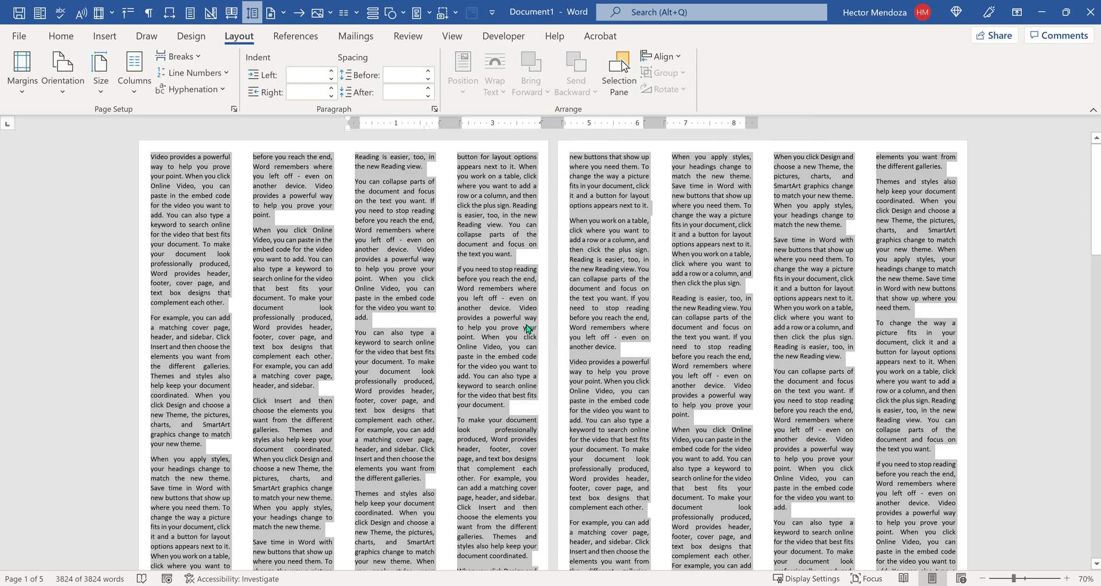
pyautogui.keyDown('ctrl'); pyautogui.scroll(-4, 527, 329); pyautogui.keyUp('ctrl')
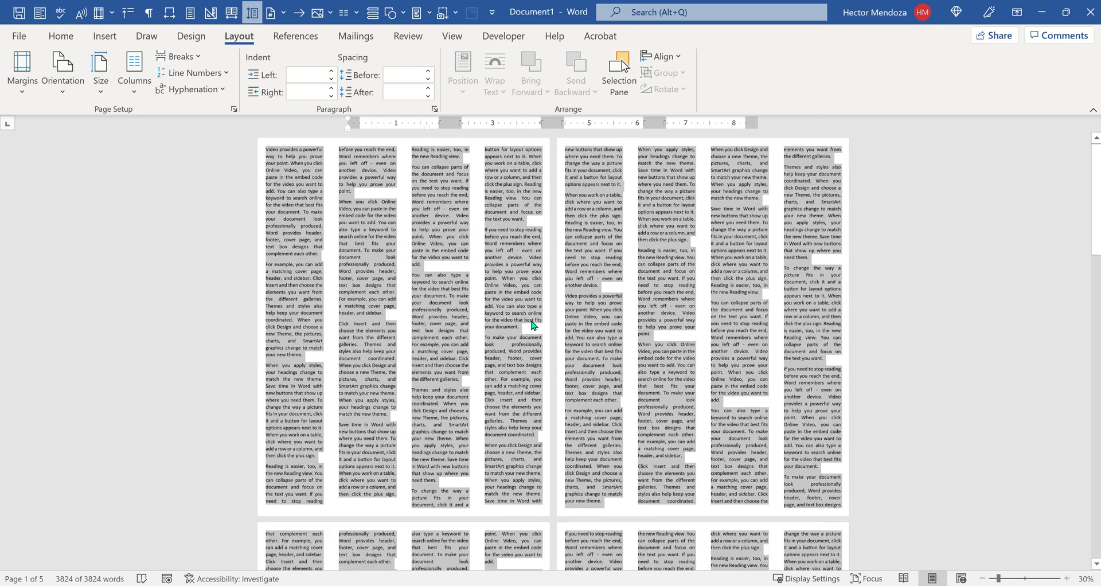
pyautogui.keyDown('ctrl'); pyautogui.scroll(1, 525, 414); pyautogui.keyUp('ctrl')
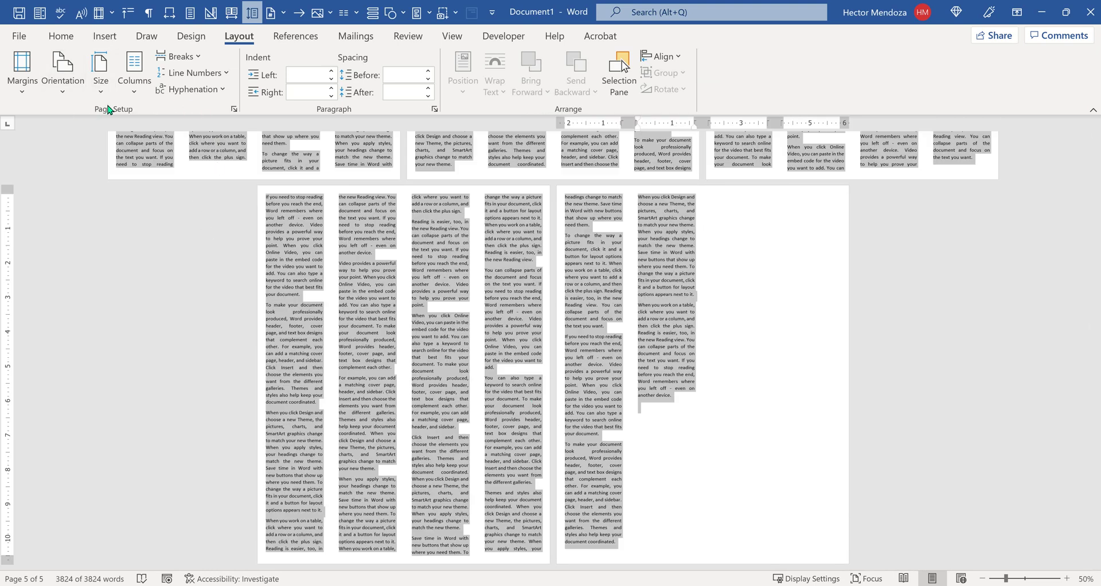
pyautogui.click(140, 102)
pyautogui.click(160, 286)
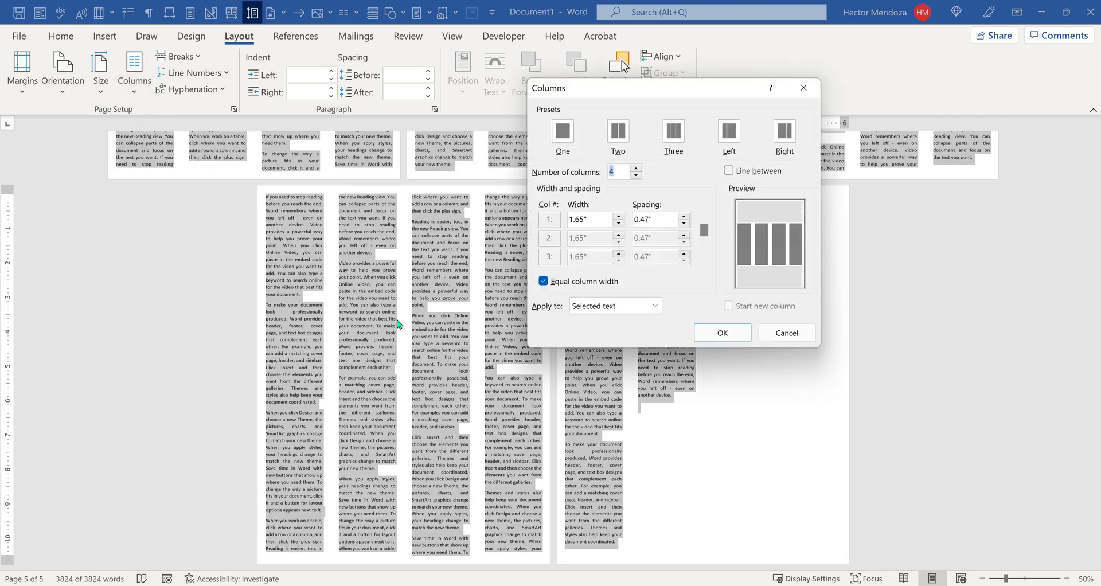
pyautogui.click(656, 311)
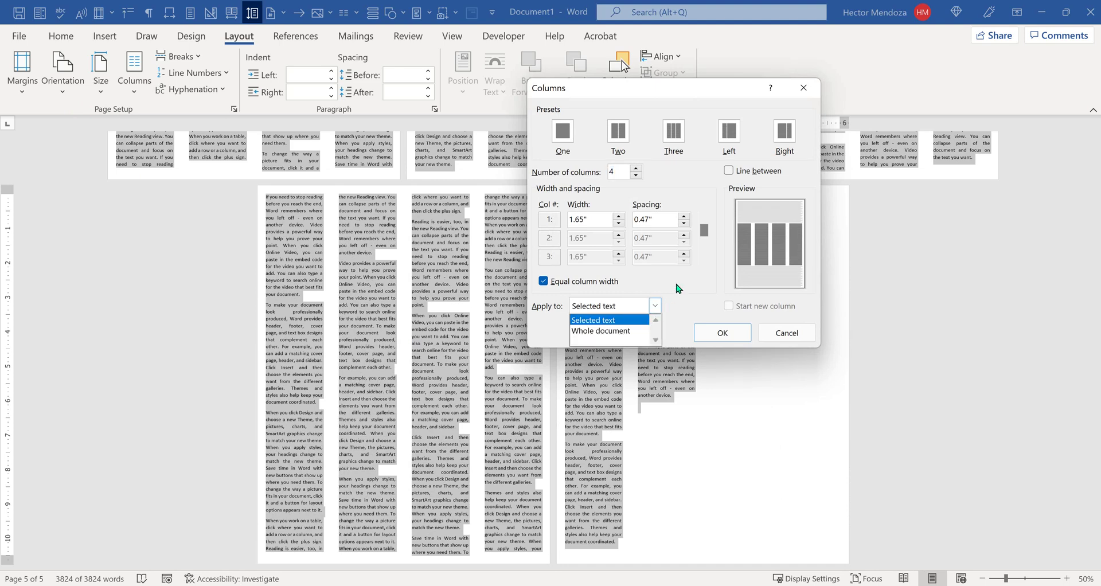
pyautogui.click(678, 287)
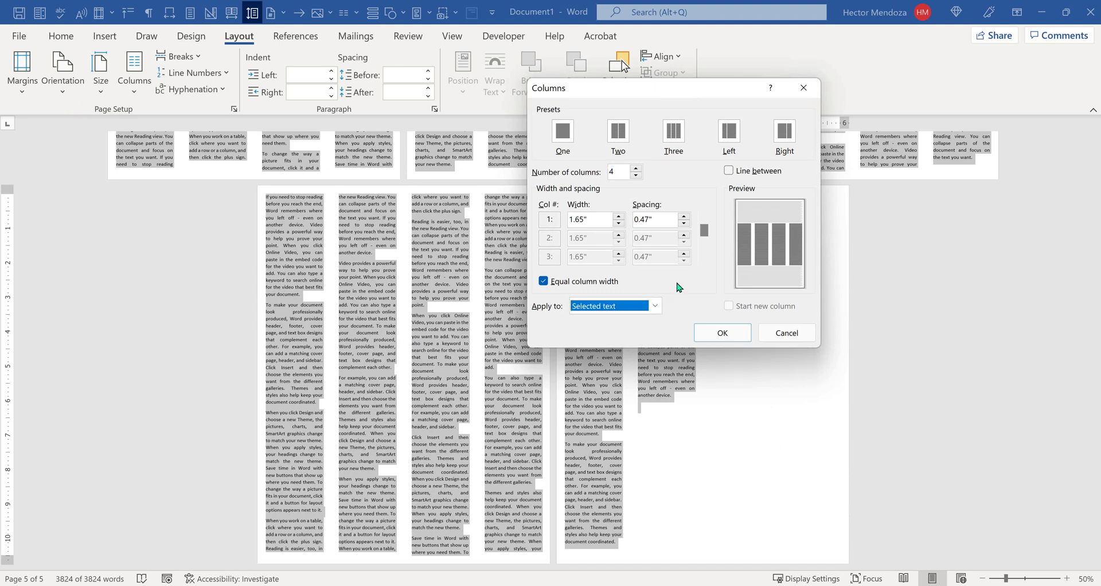
pyautogui.click(788, 335)
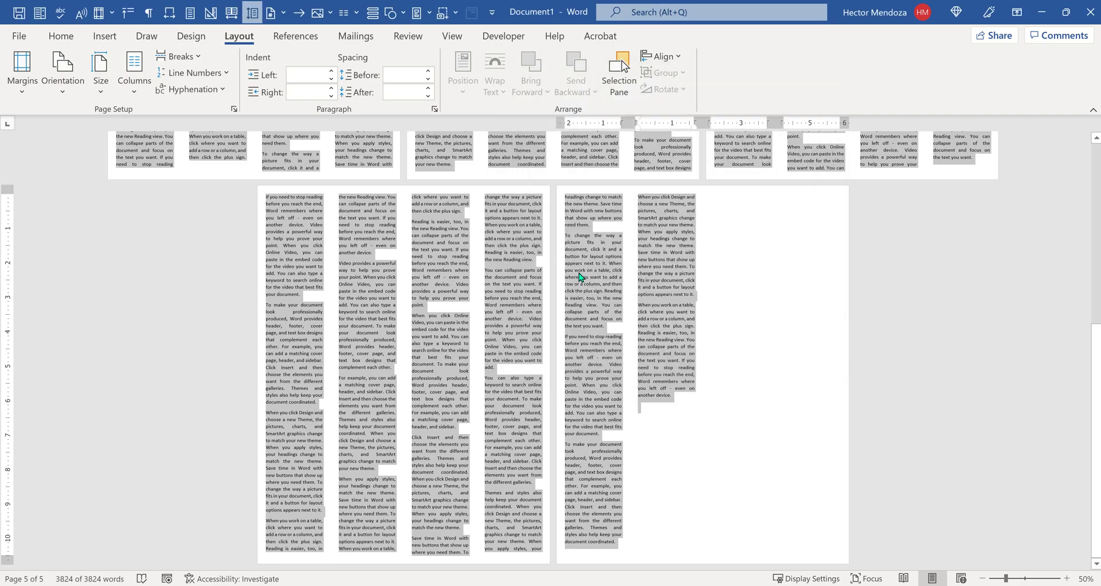
pyautogui.scroll(10, 695, 344)
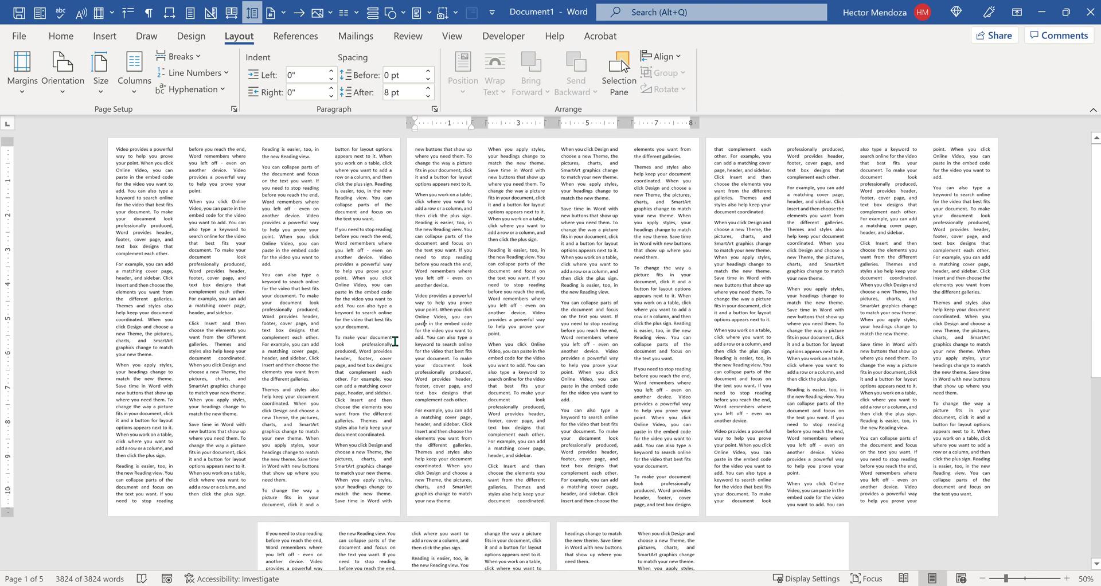
pyautogui.click(426, 324)
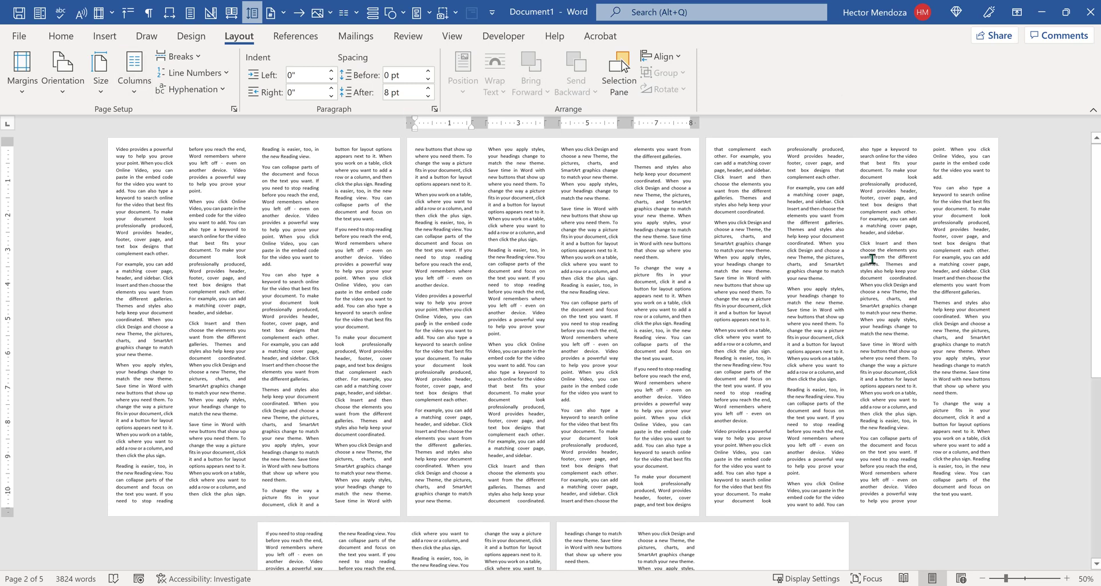
# - Insert a Next Page section break right after "Save time in Word with" at the page end
pyautogui.scroll(-2, 875, 257)
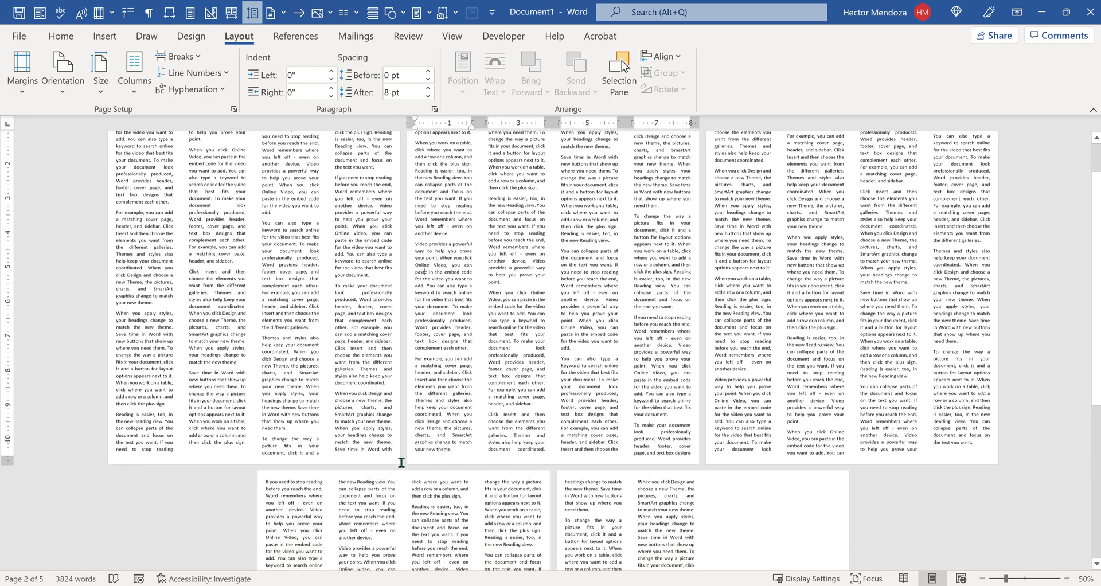
pyautogui.keyDown('ctrl'); pyautogui.scroll(6, 407, 458); pyautogui.keyUp('ctrl')
pyautogui.scroll(-5, 514, 369)
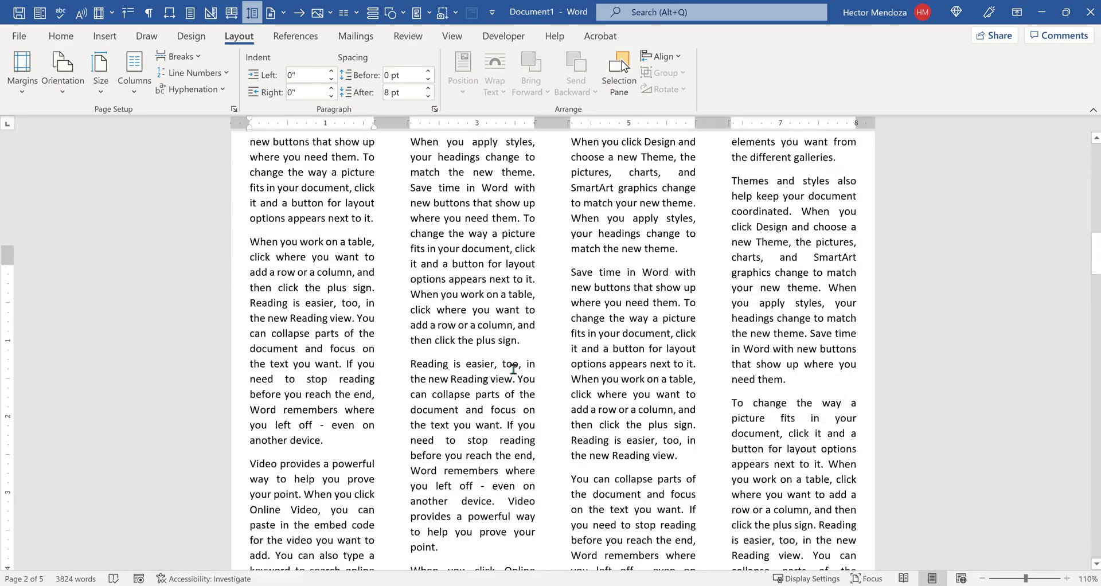
pyautogui.scroll(-5, 514, 370)
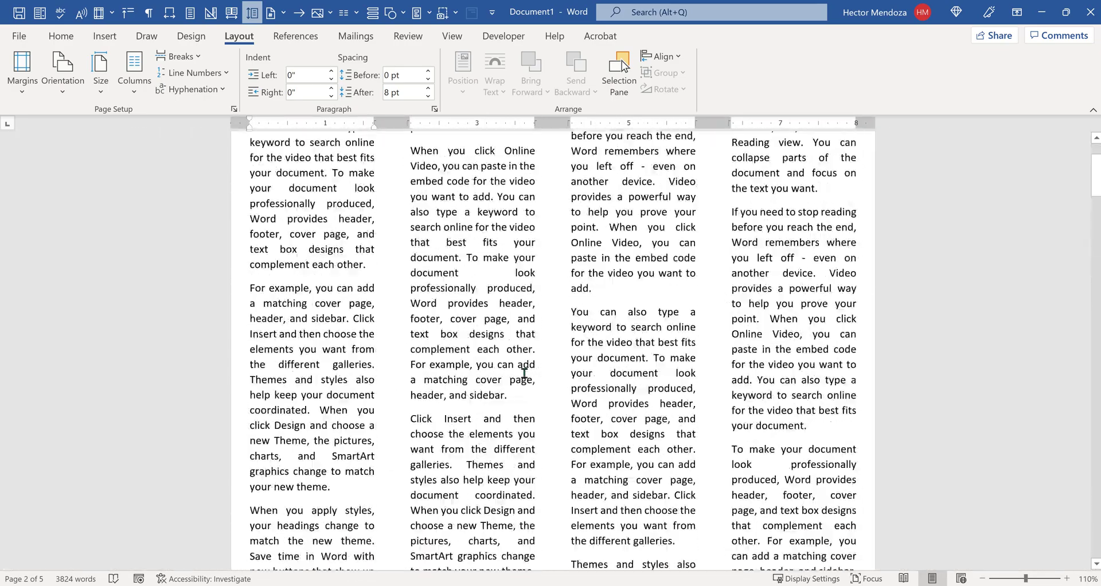
pyautogui.scroll(6, 528, 368)
pyautogui.scroll(-6, 540, 368)
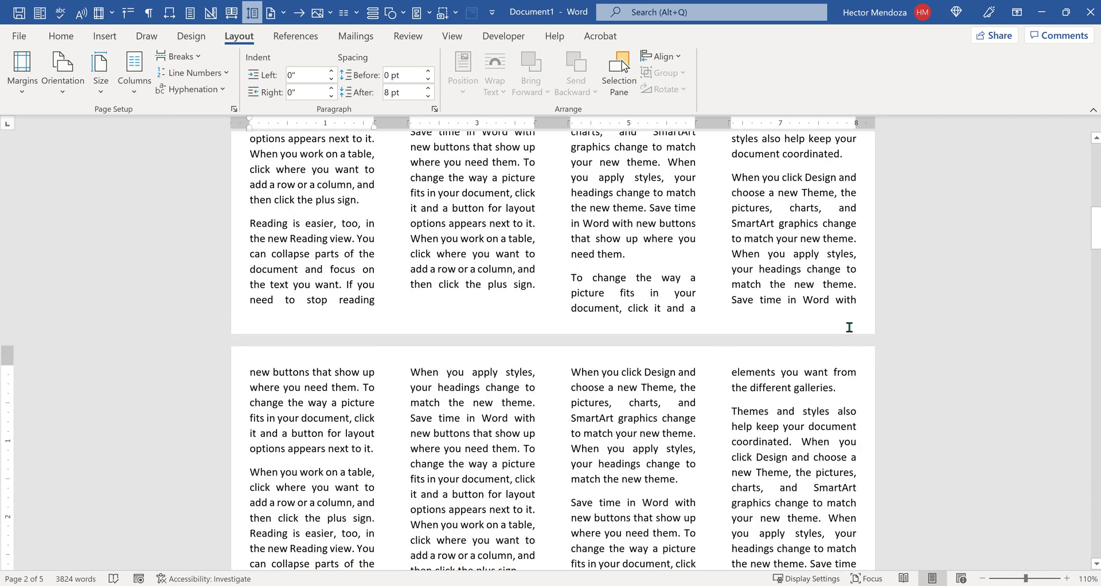
pyautogui.click(858, 299)
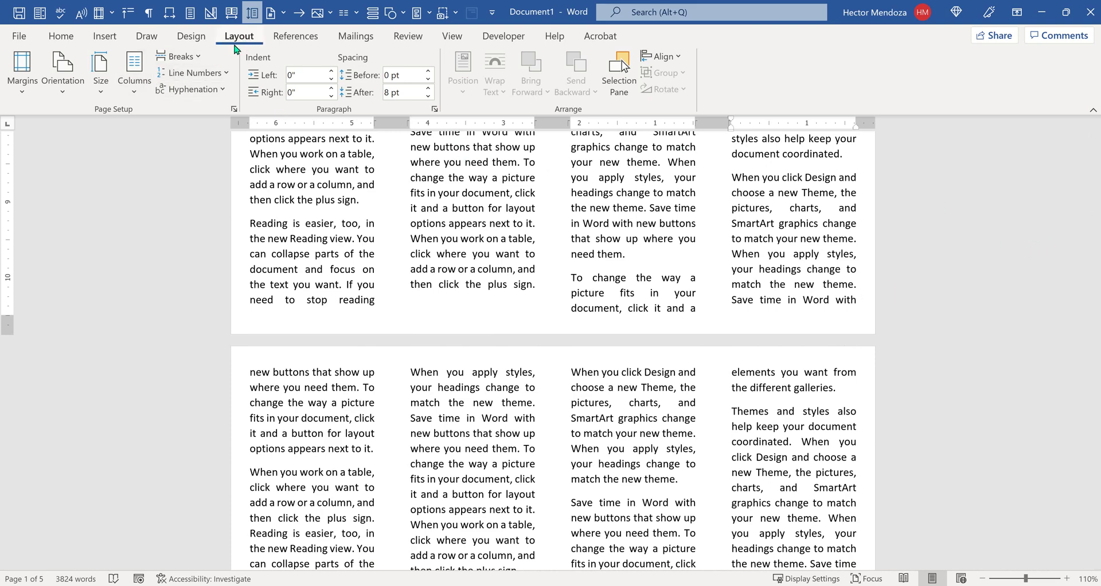
pyautogui.click(194, 56)
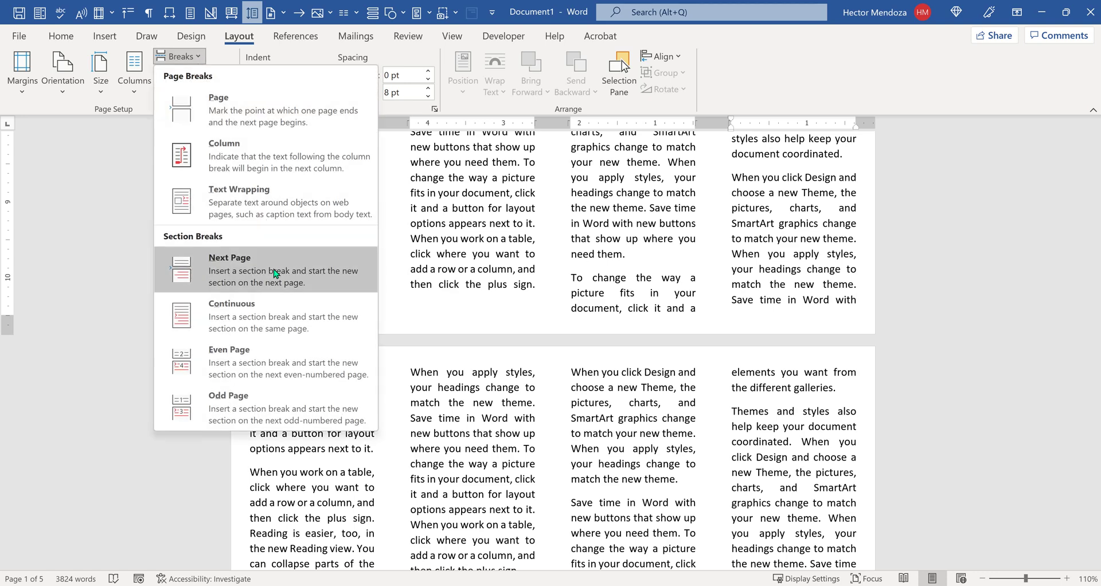
pyautogui.click(227, 281)
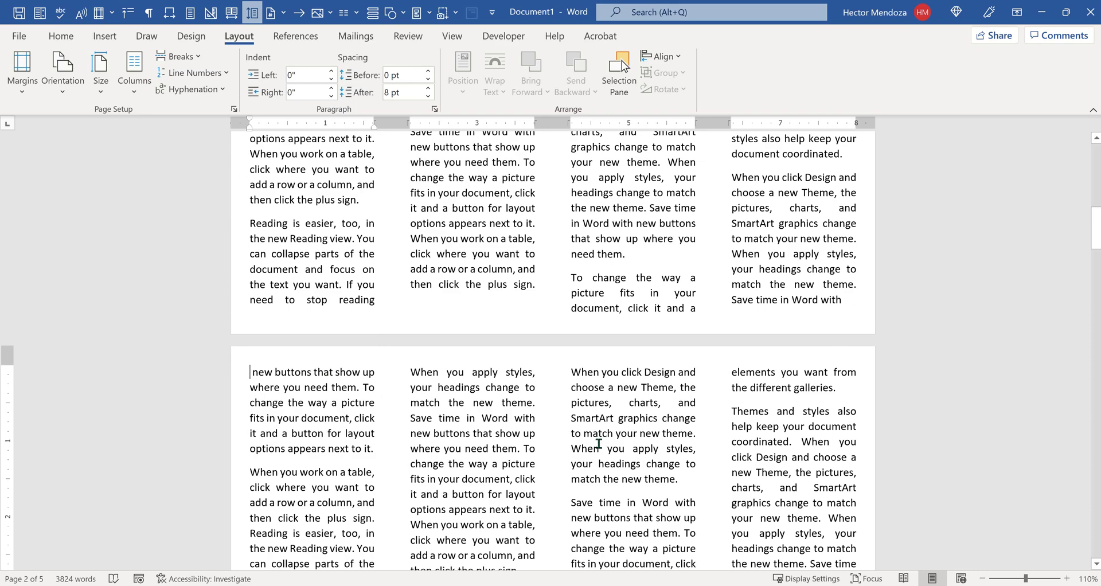
pyautogui.keyDown('ctrl'); pyautogui.scroll(-3, 463, 408); pyautogui.keyUp('ctrl')
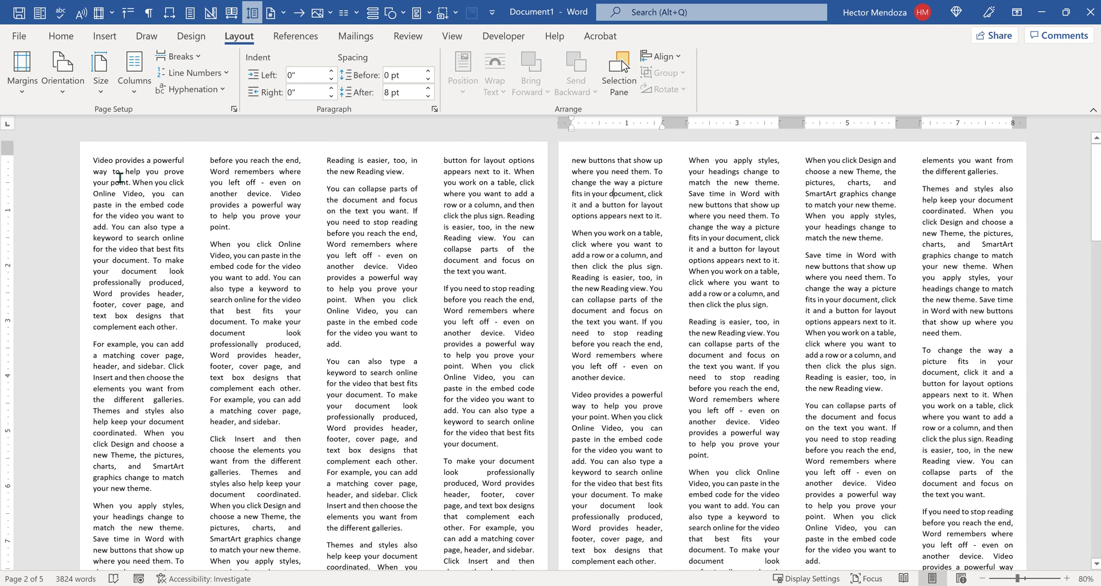
# - Set the new section to 3 columns, applied to This section only
pyautogui.click(134, 72)
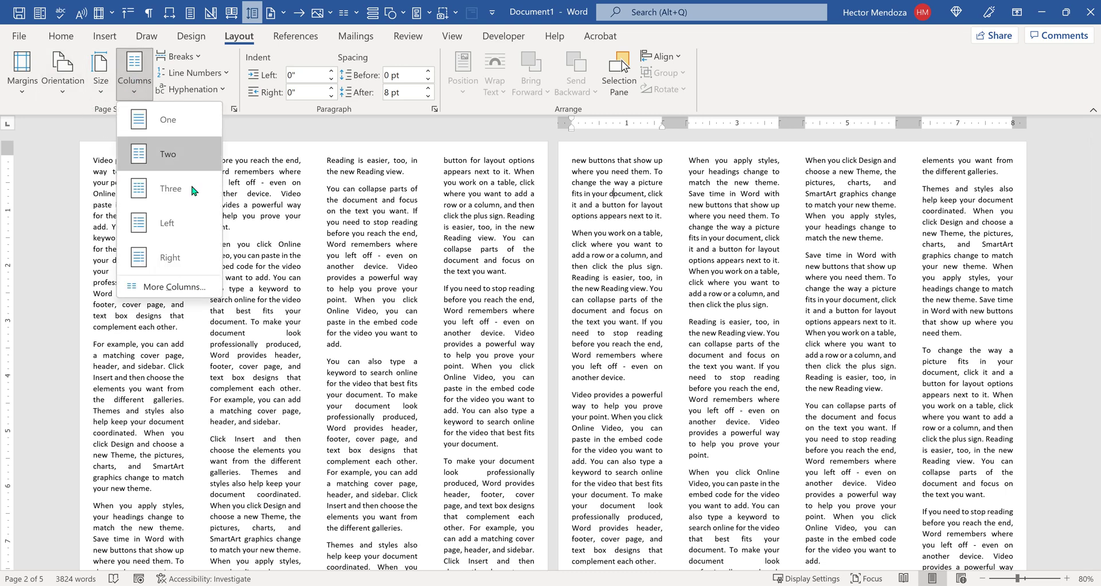
pyautogui.click(172, 287)
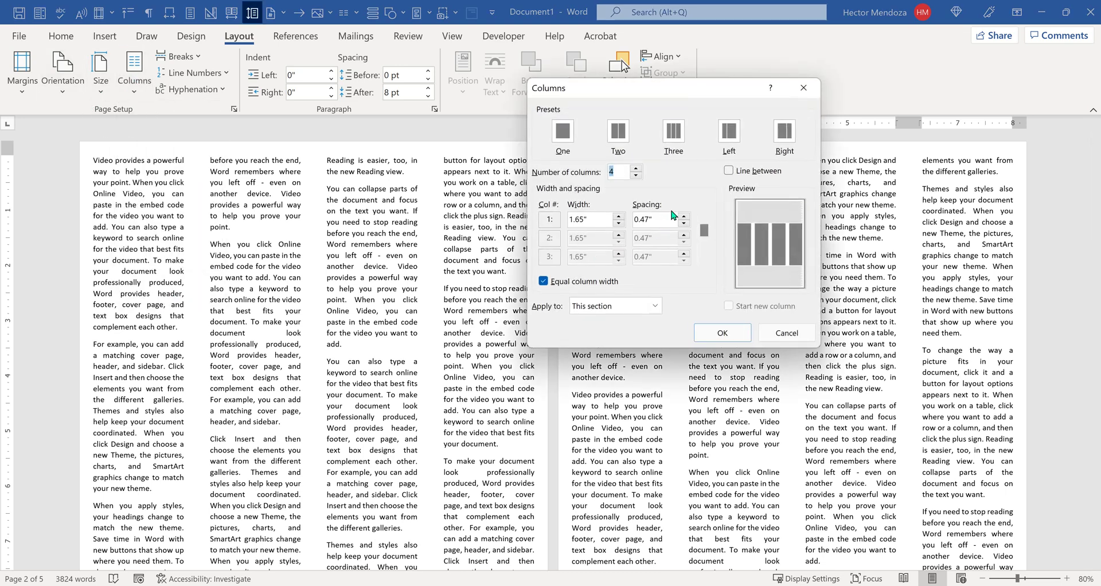
pyautogui.click(726, 334)
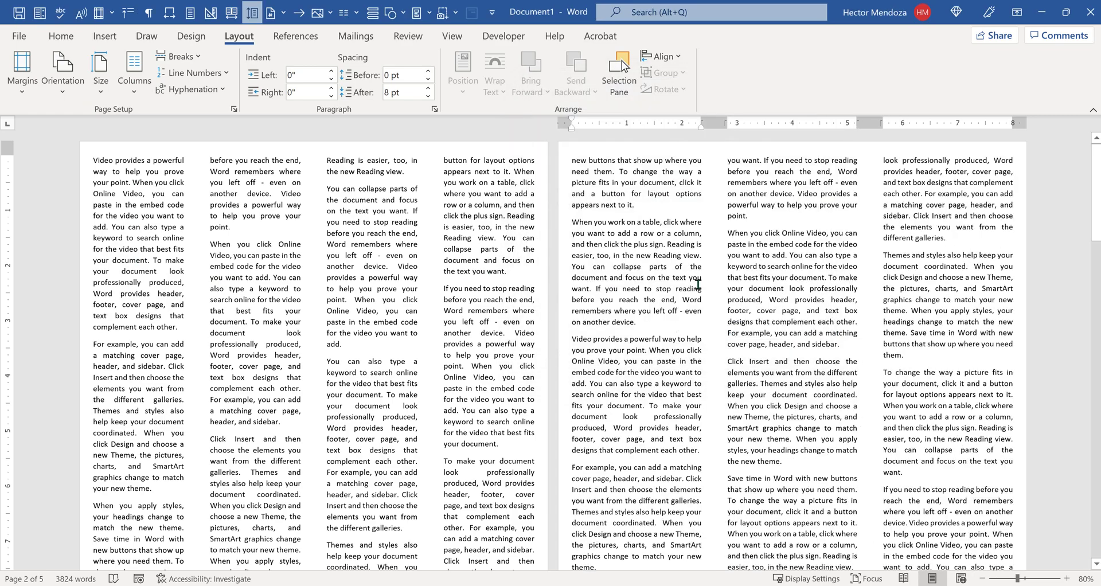
pyautogui.keyDown('ctrl'); pyautogui.scroll(-3, 694, 280); pyautogui.keyUp('ctrl')
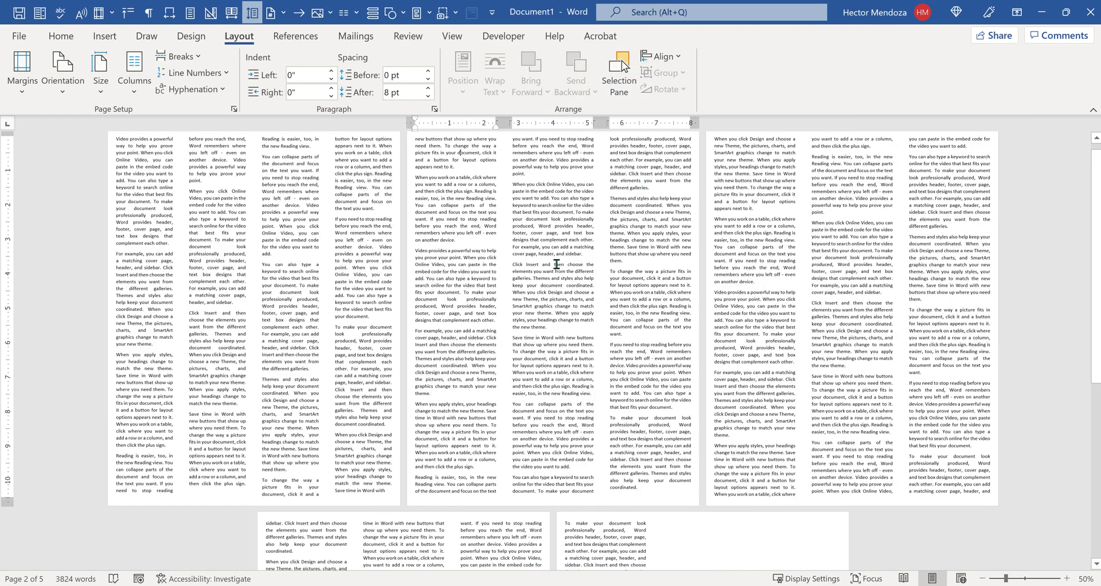
pyautogui.scroll(1, 551, 227)
pyautogui.scroll(-3, 840, 262)
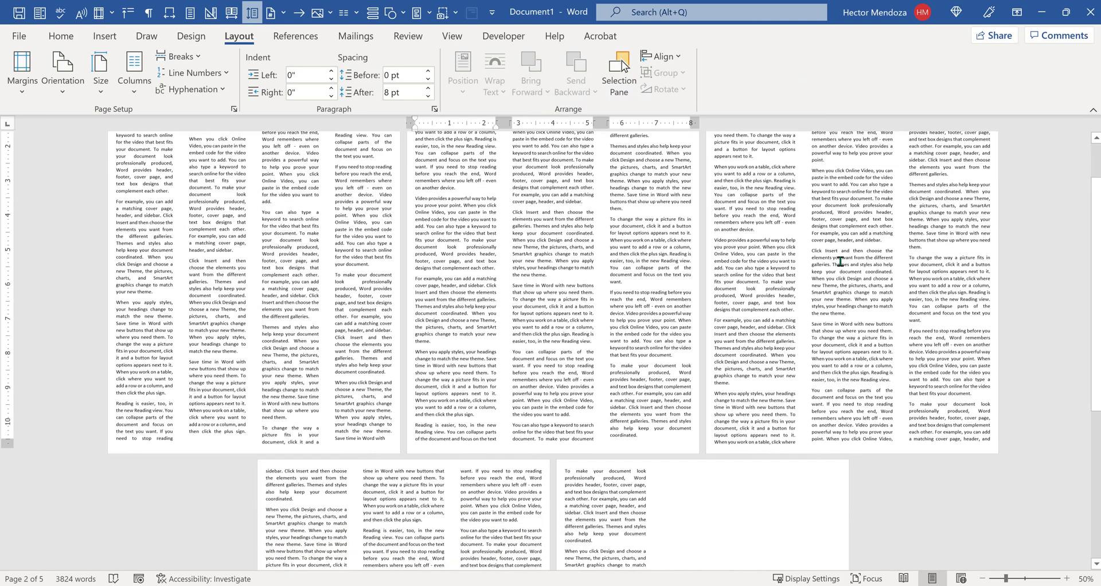
pyautogui.scroll(2, 839, 262)
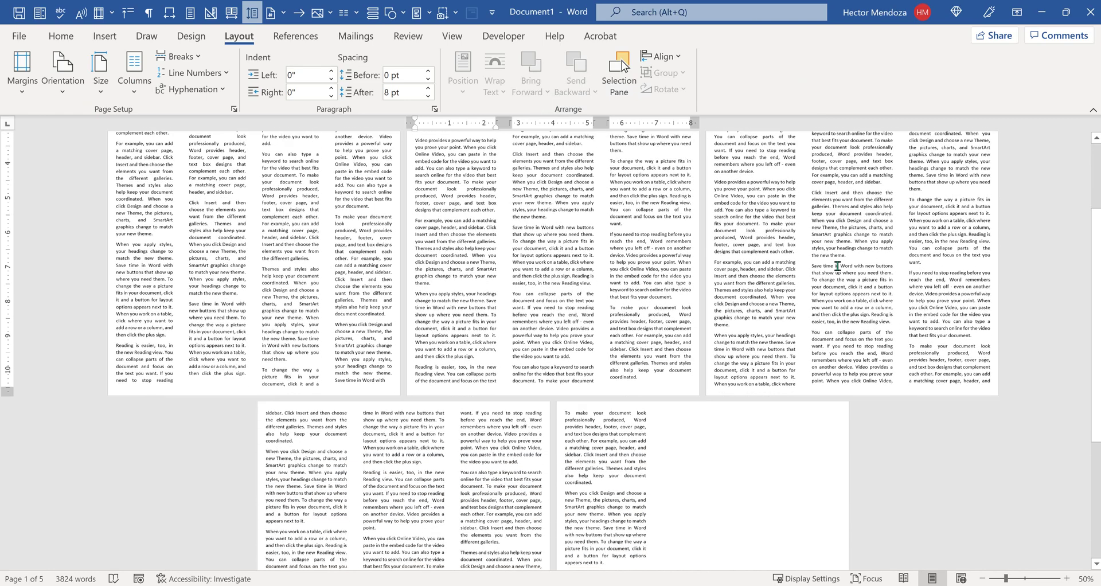
pyautogui.scroll(2, 837, 265)
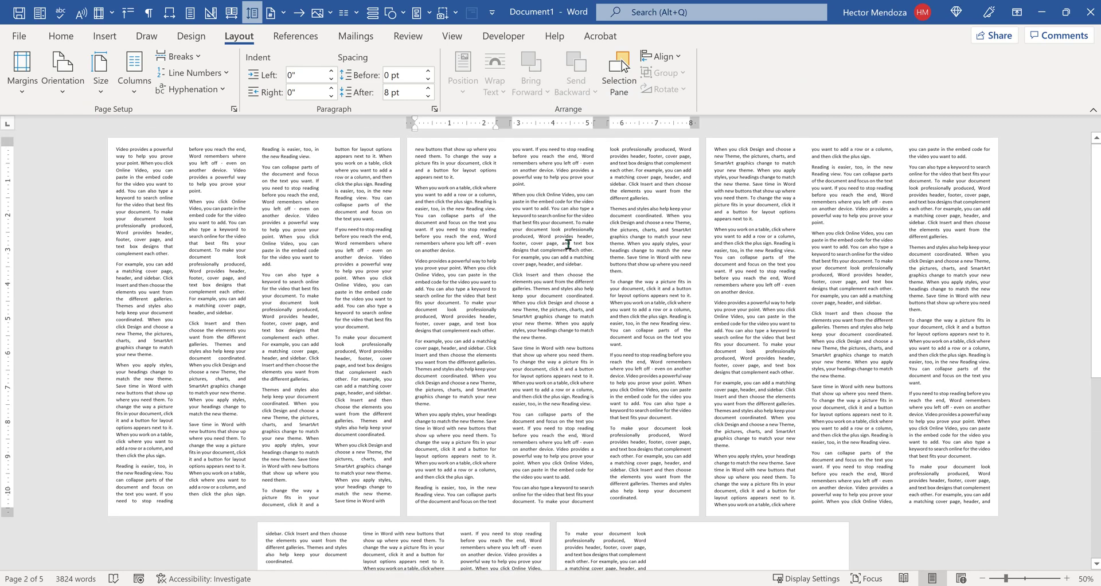
pyautogui.click(640, 495)
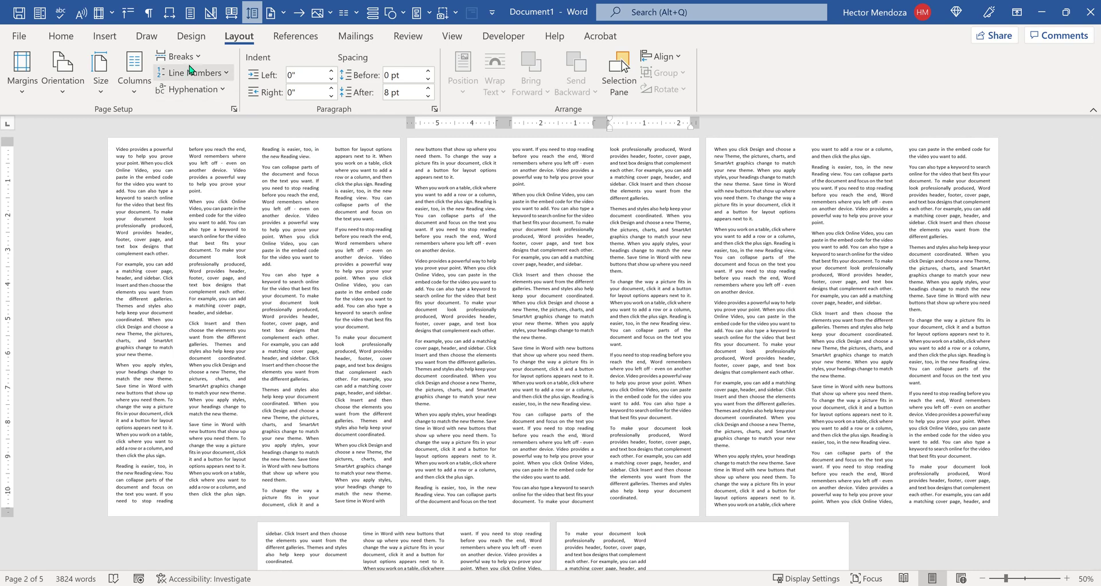
pyautogui.keyDown('ctrl'); pyautogui.scroll(6, 663, 500); pyautogui.keyUp('ctrl')
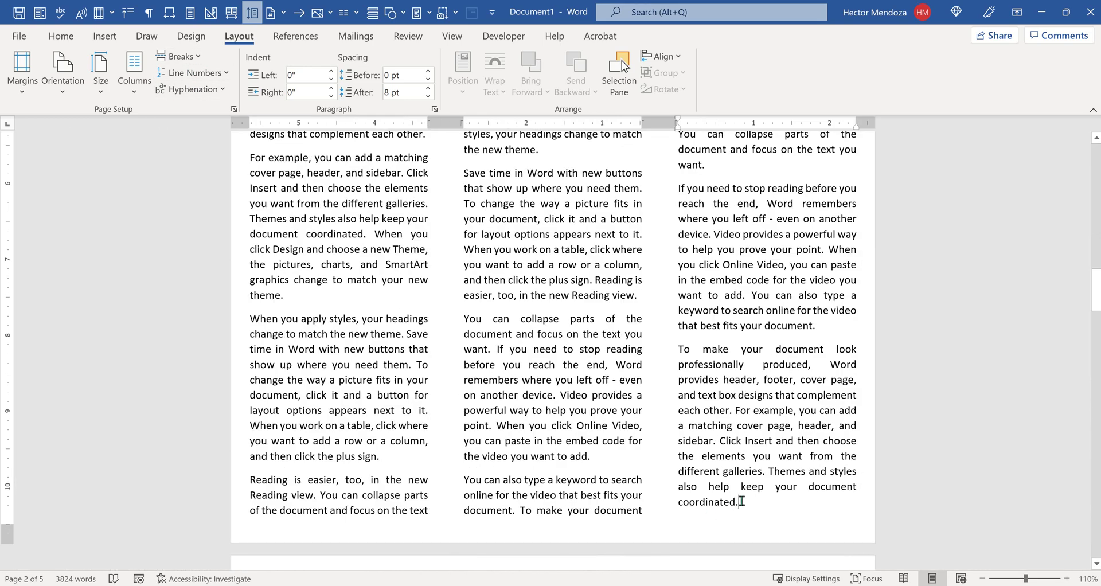
# - Insert a Next Page section break and delete the empty line starting the new section
pyautogui.click(197, 60)
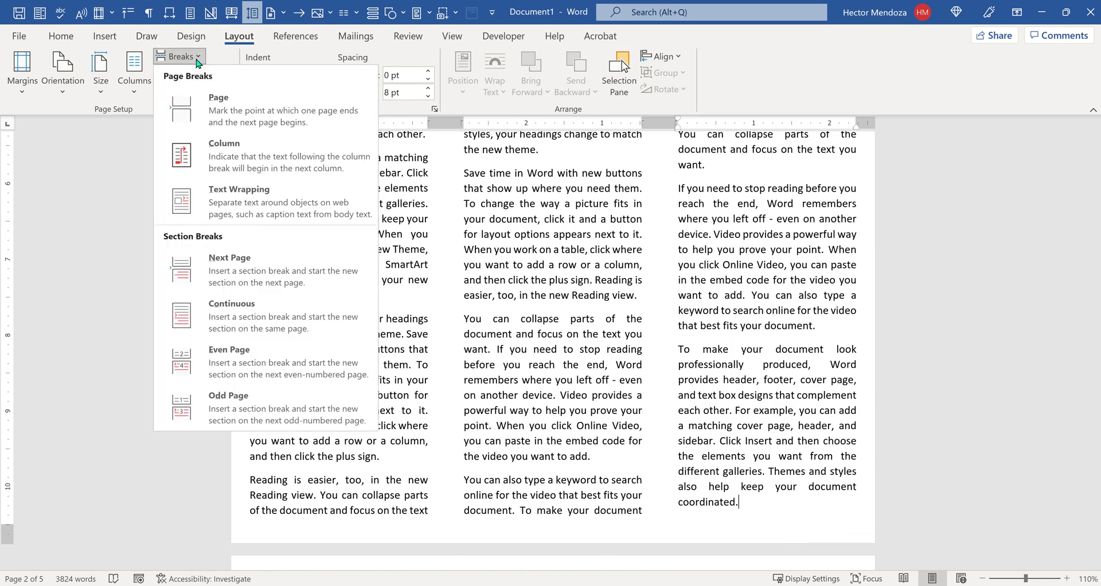
pyautogui.click(261, 274)
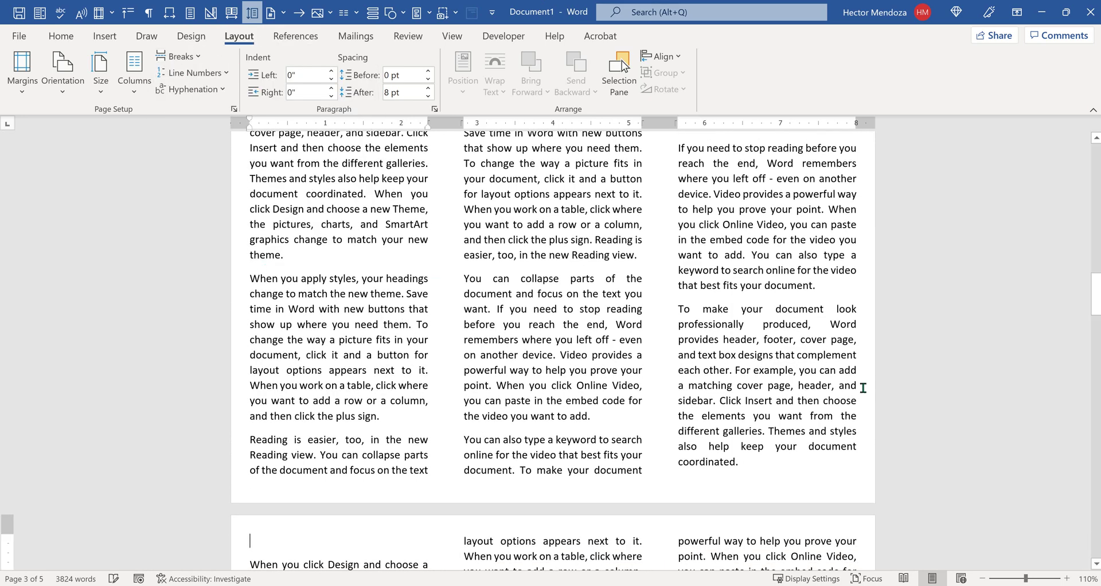
pyautogui.scroll(-4, 658, 377)
pyautogui.keyDown('ctrl'); pyautogui.scroll(-5, 658, 377); pyautogui.keyUp('ctrl')
pyautogui.scroll(10, 755, 331)
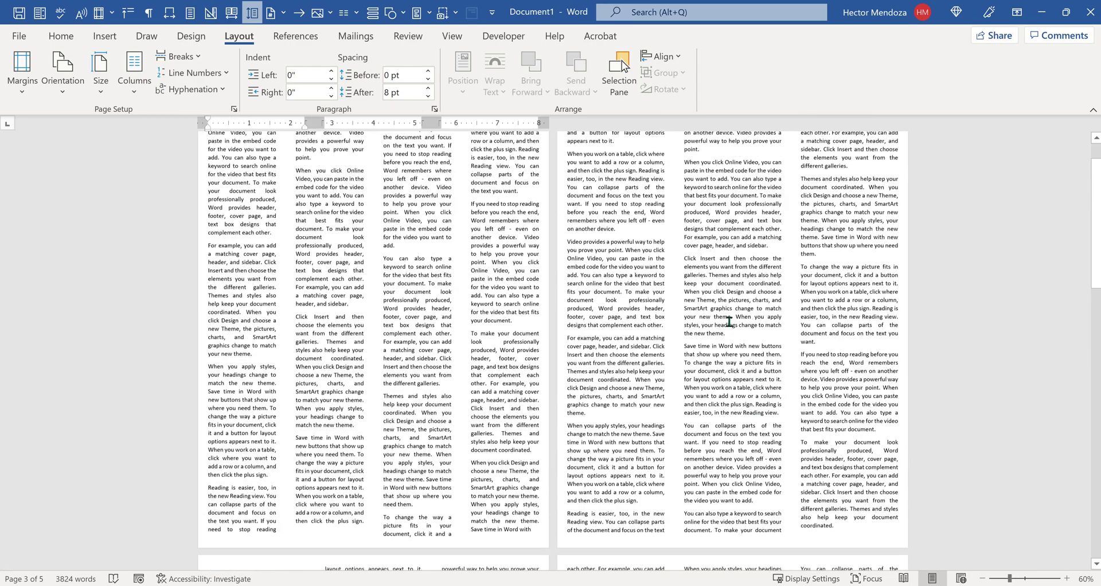
pyautogui.scroll(-8, 670, 259)
pyautogui.press('Delete')
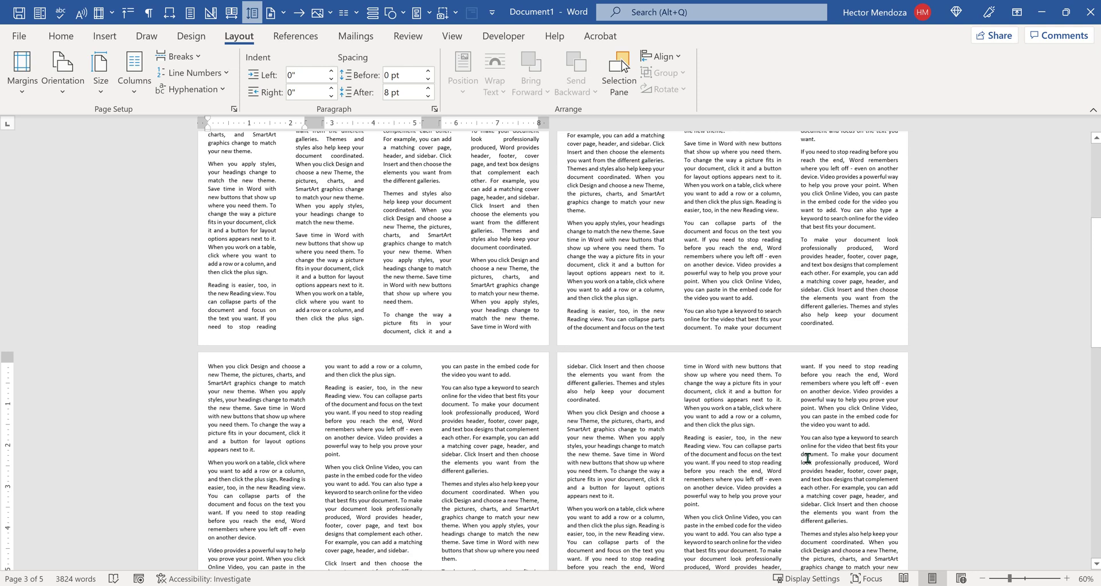
# - Set this section to 2 equal columns, 3.76" wide and 0.47" apart
pyautogui.click(134, 70)
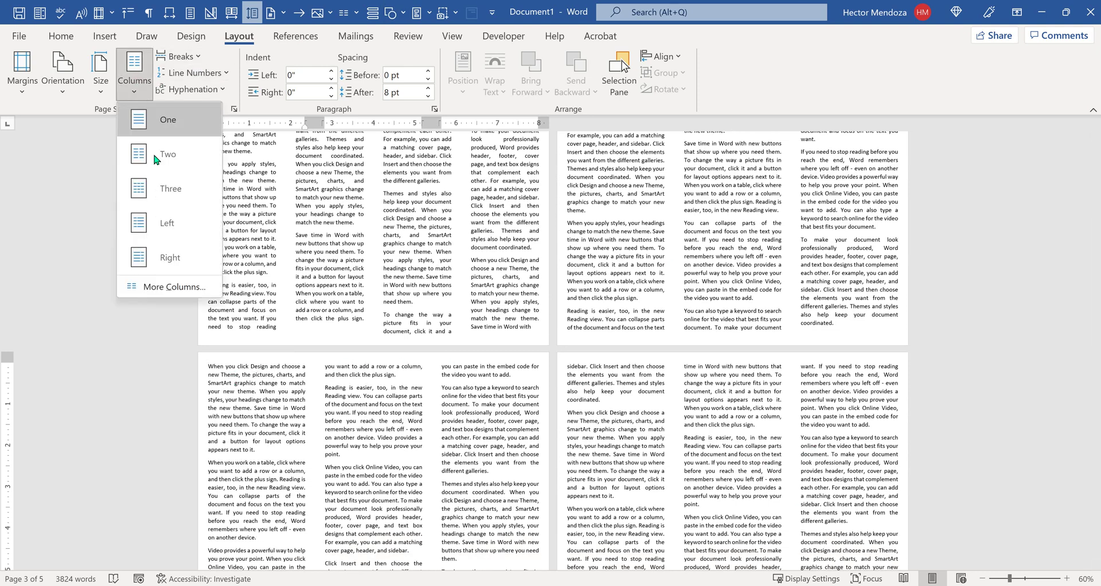
pyautogui.click(165, 289)
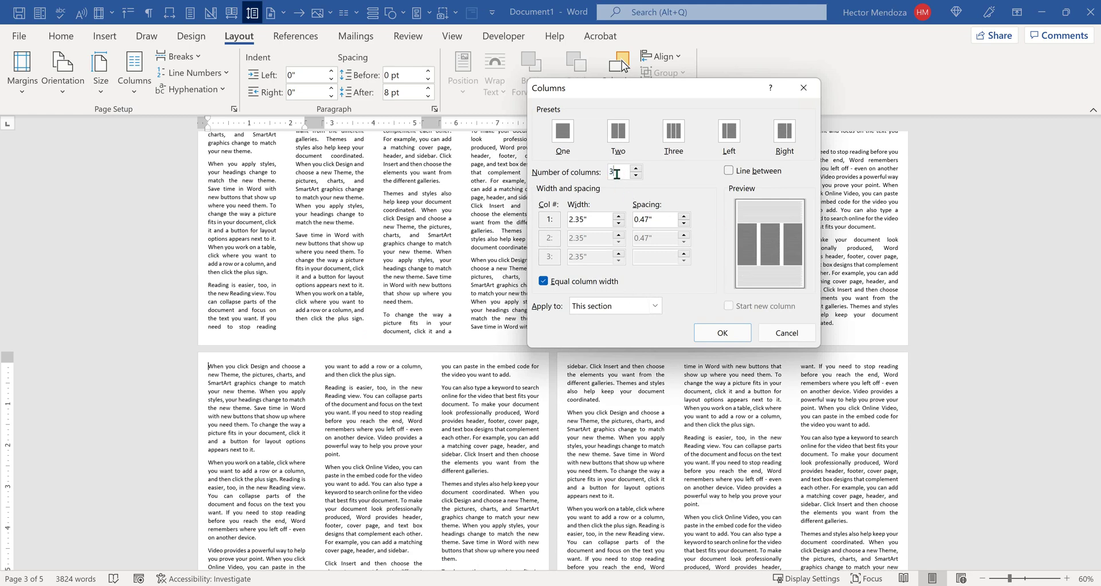
pyautogui.write('2')
pyautogui.click(721, 333)
pyautogui.scroll(3, 489, 276)
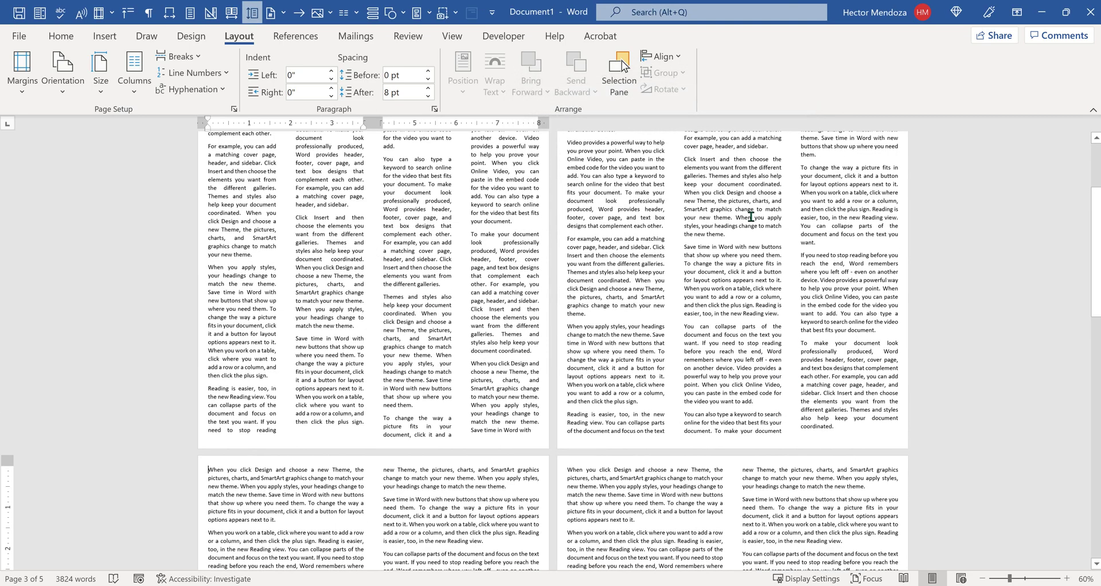
pyautogui.scroll(-10, 511, 400)
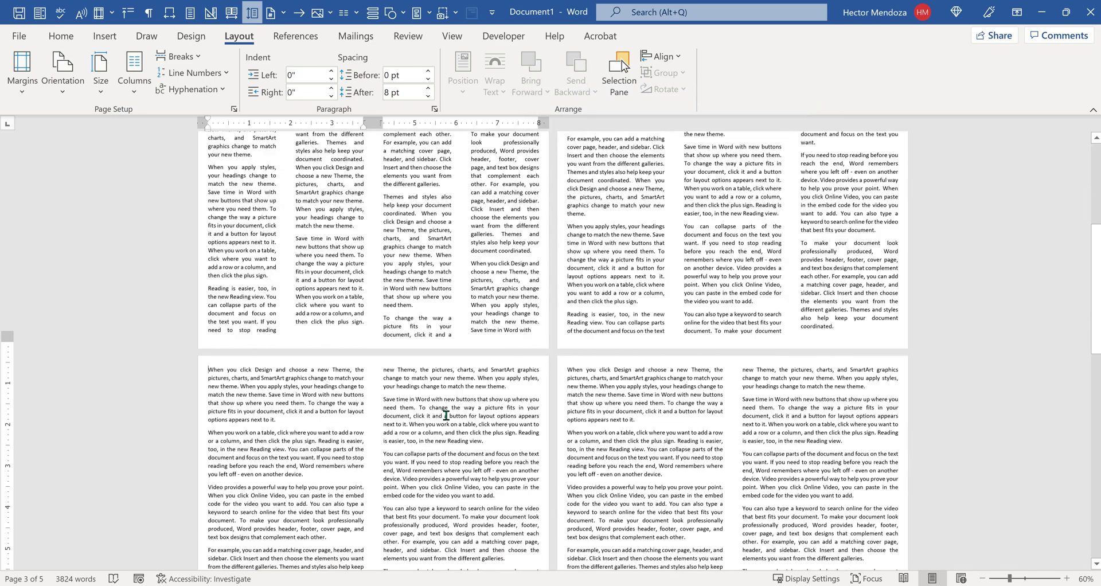
pyautogui.scroll(-3, 446, 415)
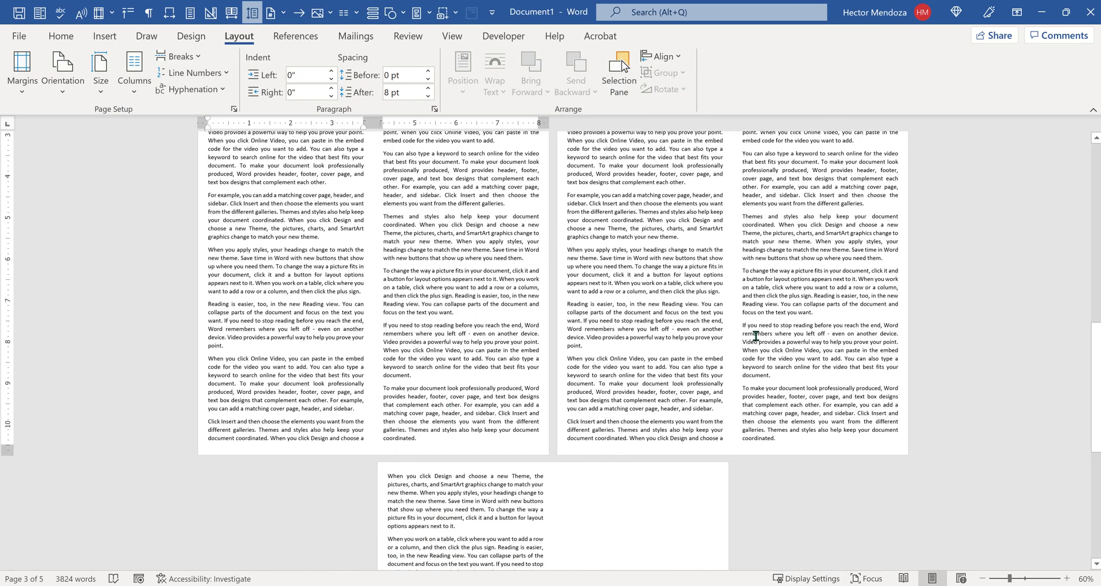
pyautogui.scroll(1, 659, 356)
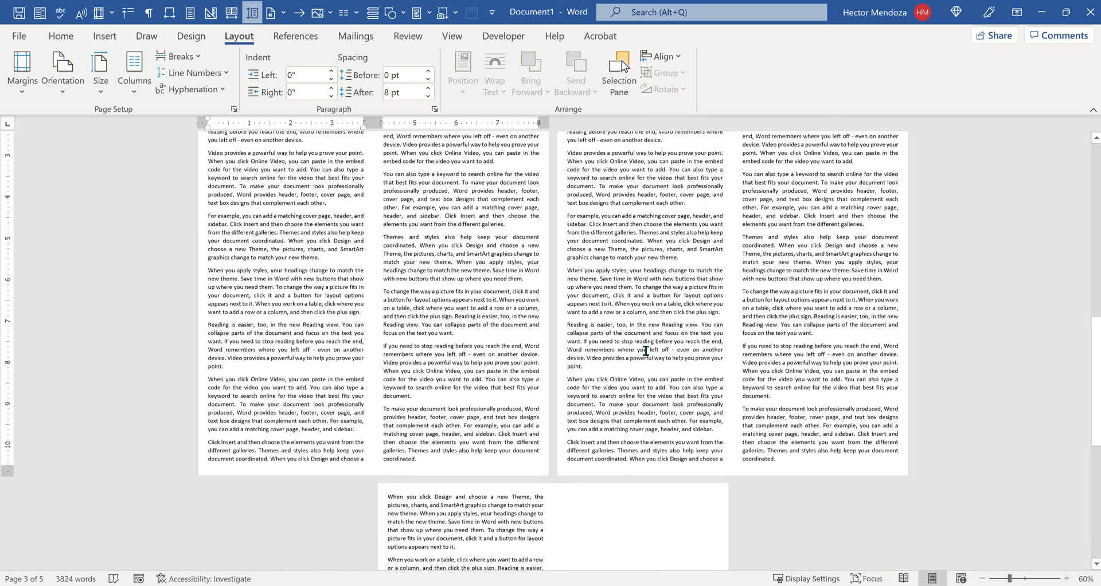
pyautogui.click(424, 460)
# - Add a Next Page section break after the two-column text and remove the blank line
pyautogui.click(199, 61)
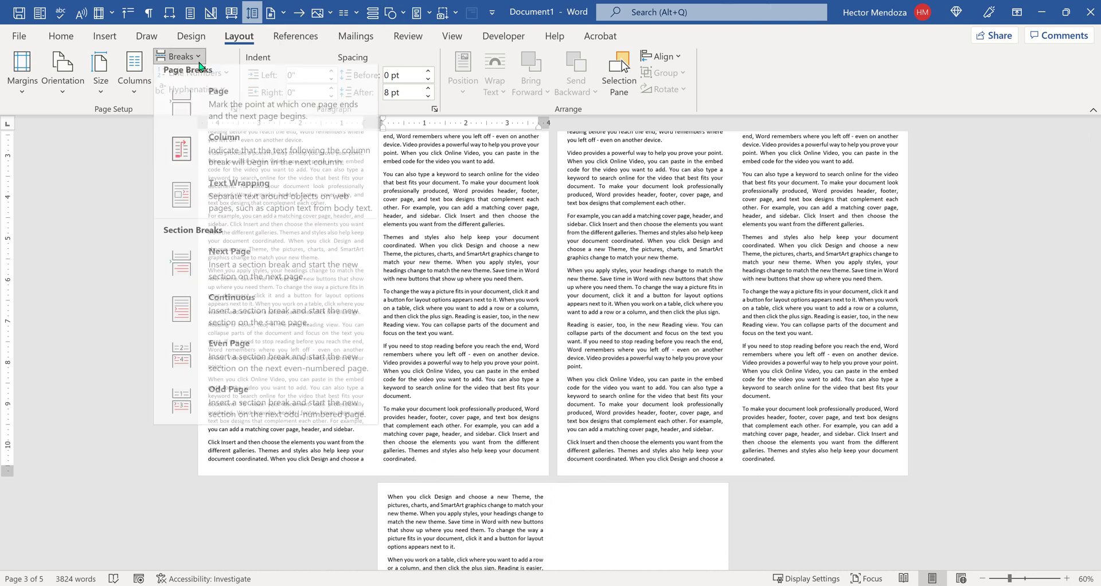
pyautogui.click(229, 264)
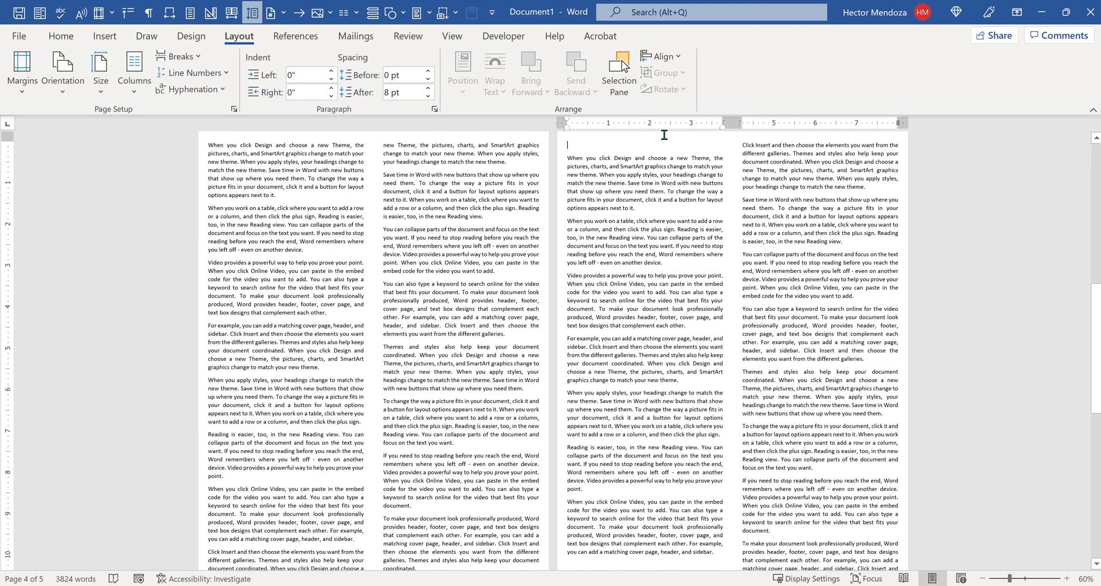
pyautogui.press('Delete')
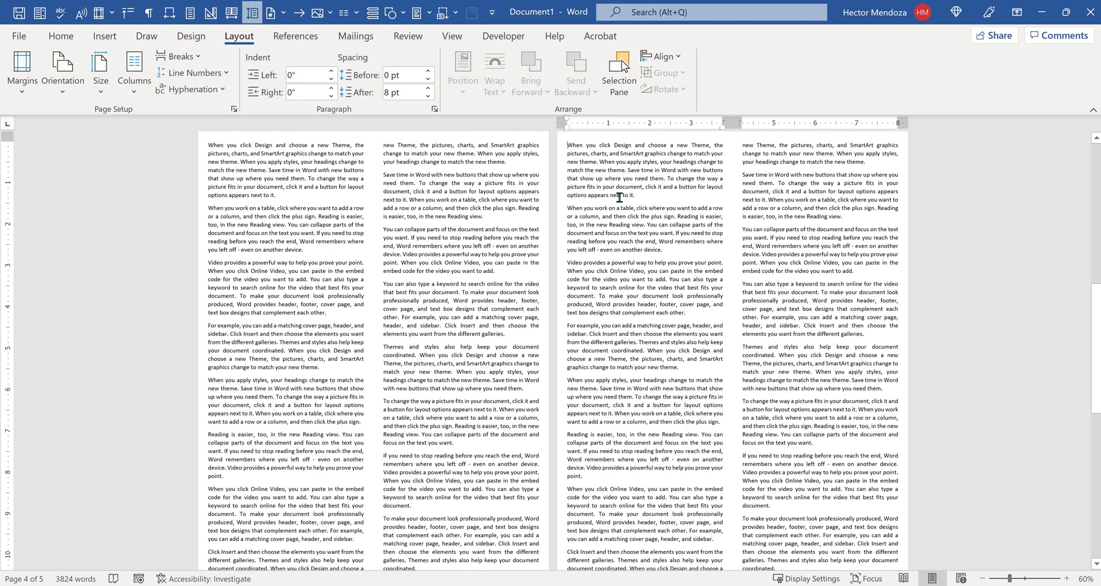
# - Make the new final section a single full-width column
pyautogui.click(134, 74)
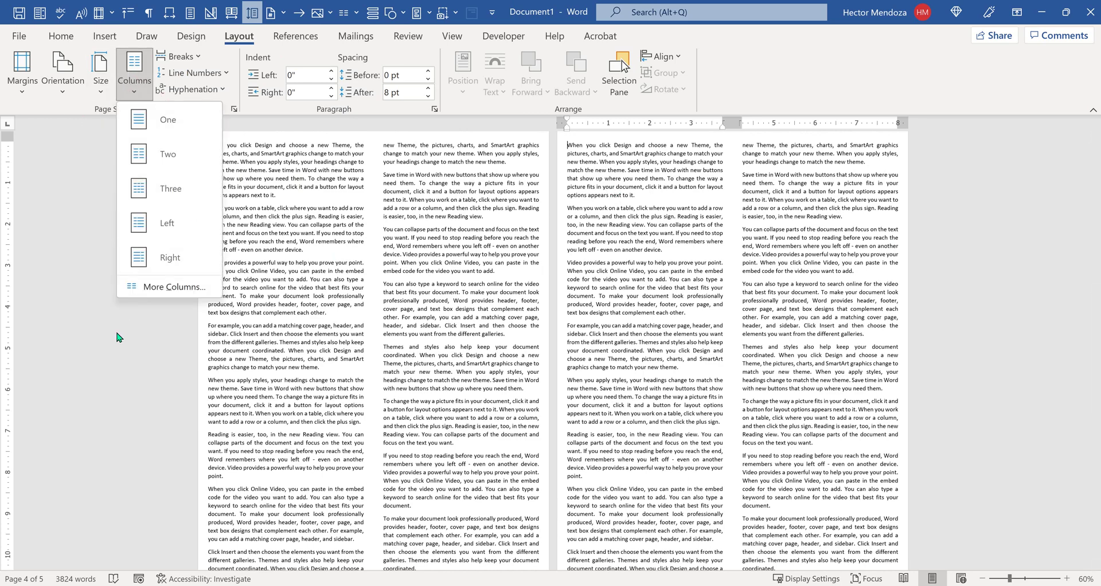
pyautogui.click(166, 119)
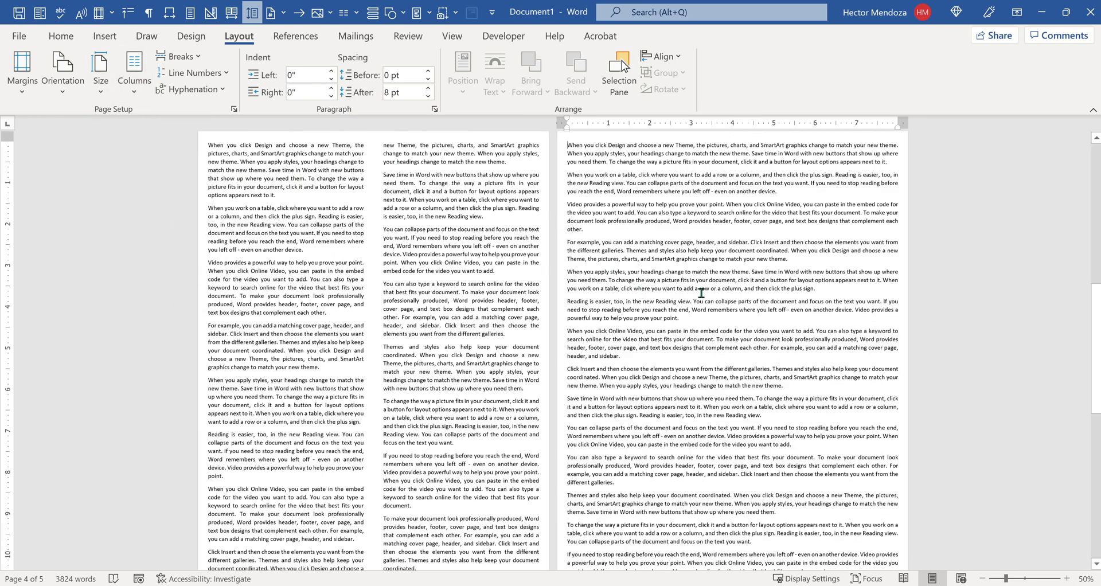
pyautogui.scroll(-4, 701, 293)
pyautogui.scroll(5, 701, 294)
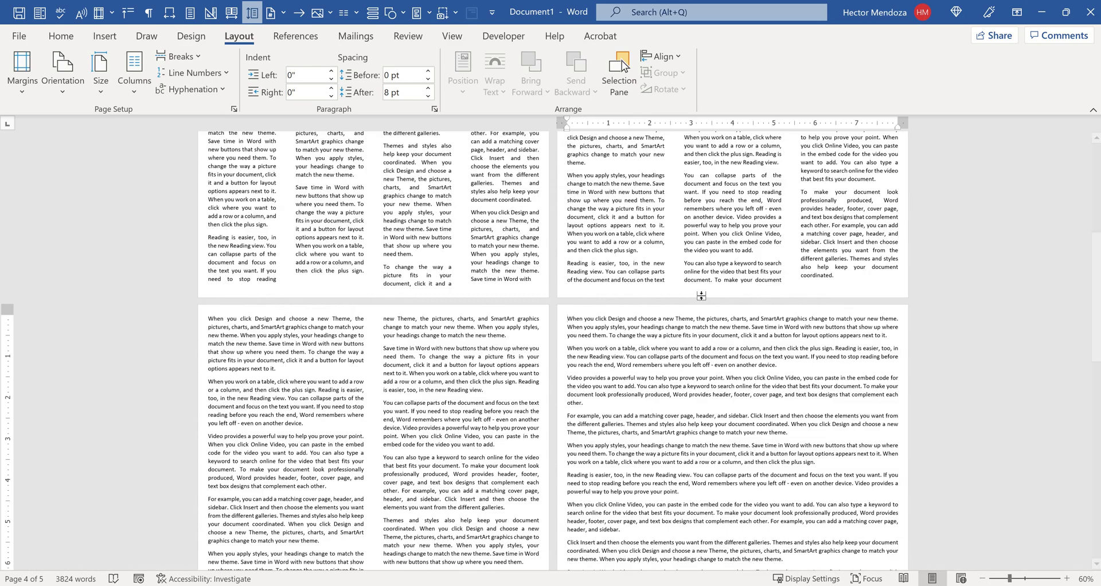
pyautogui.scroll(15, 701, 296)
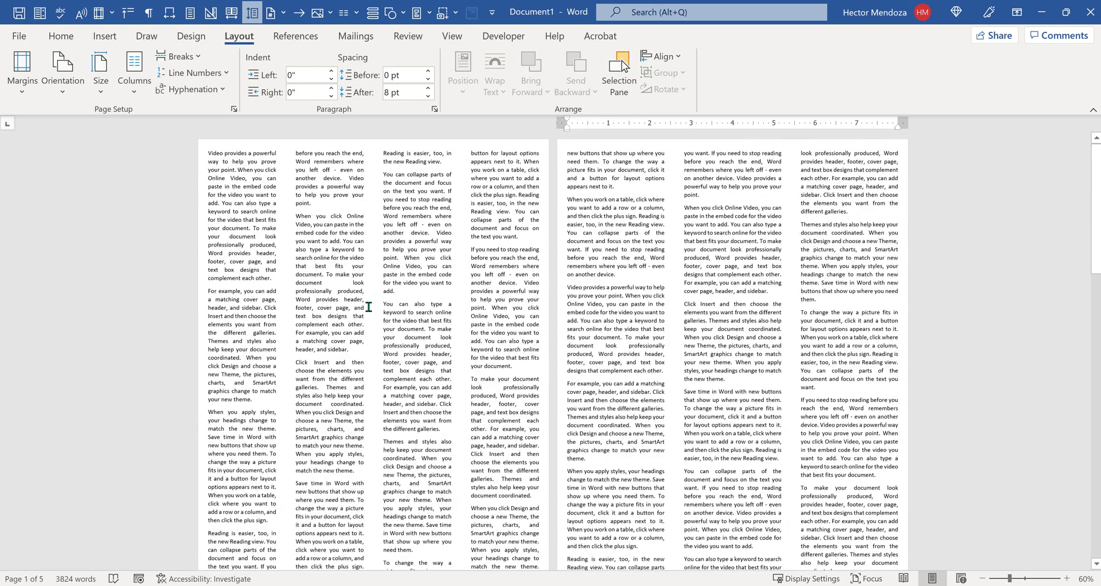
pyautogui.scroll(-5, 800, 277)
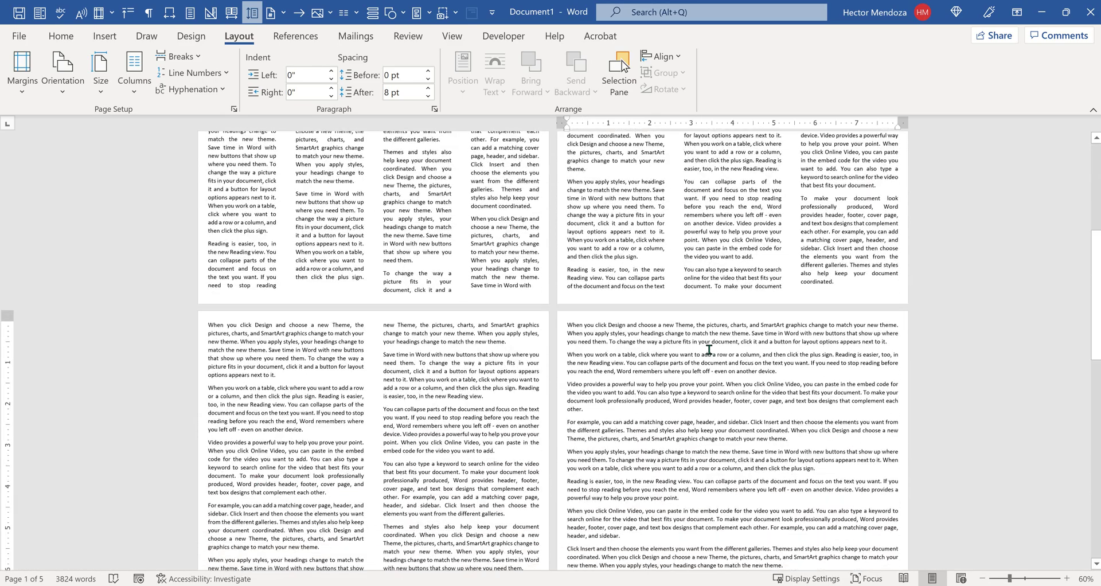
pyautogui.scroll(-5, 709, 349)
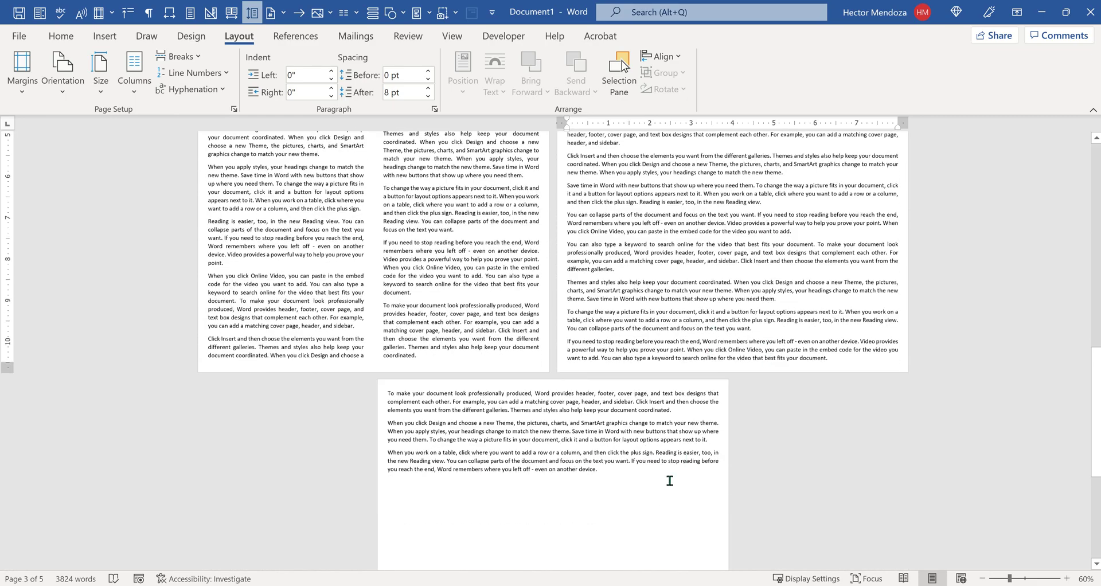
# - Undo the column changes so the sample text runs in one full-width column over 7 pages
pyautogui.scroll(10, 668, 480)
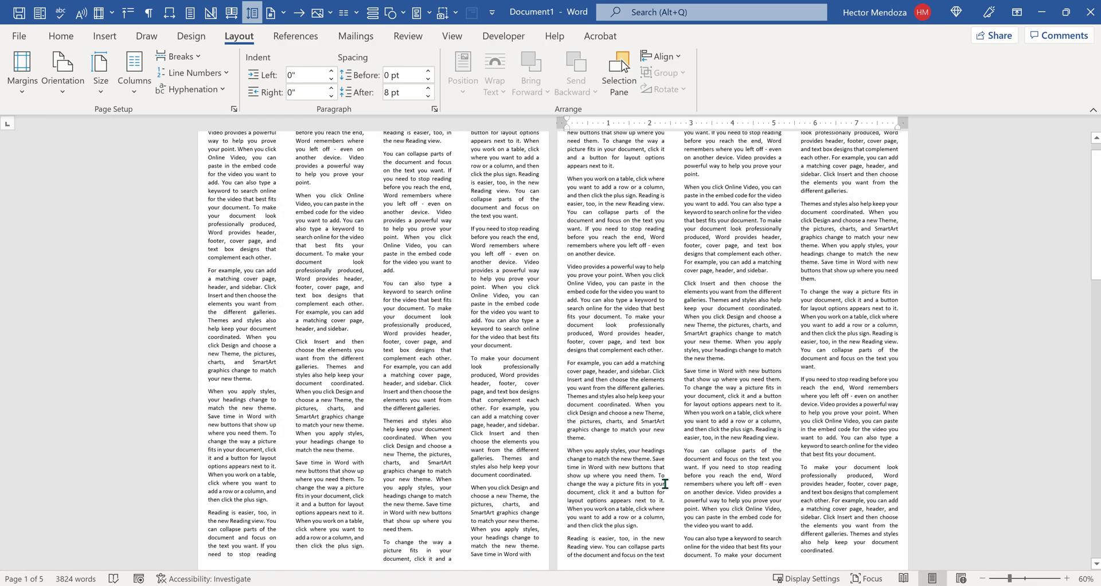
pyautogui.scroll(1, 667, 482)
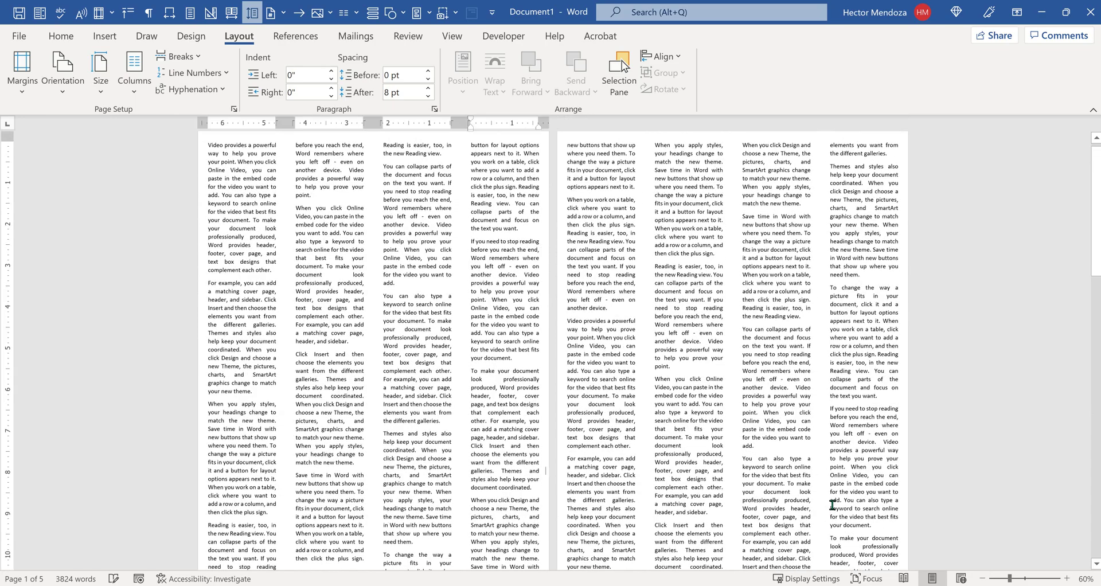
pyautogui.hotkey('ctrl', 'z')
pyautogui.hotkey('ctrl', 'z')
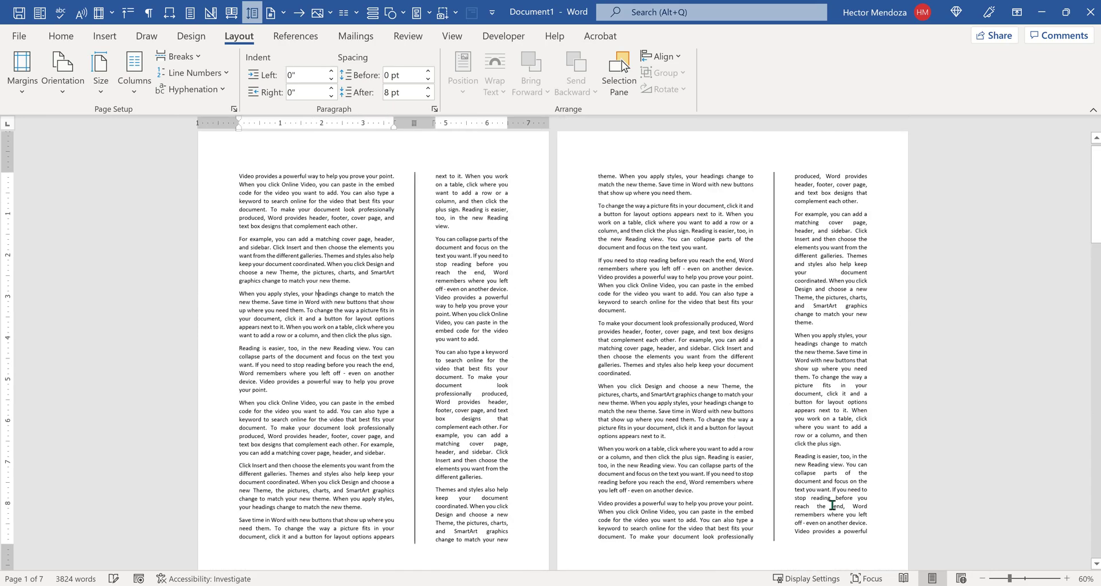
pyautogui.hotkey('ctrl', 'y')
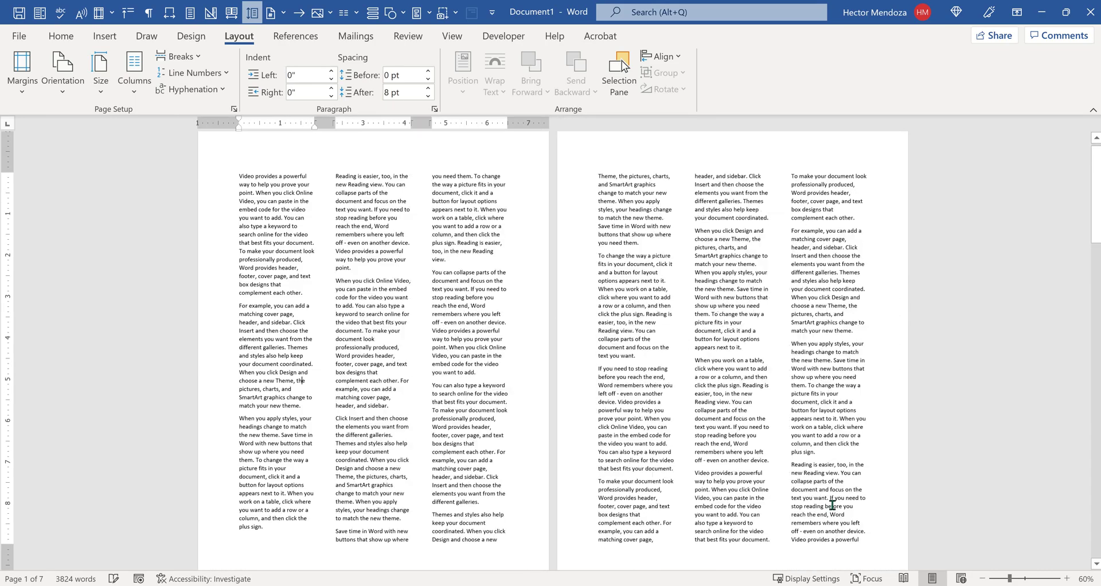
pyautogui.hotkey('ctrl', 'z')
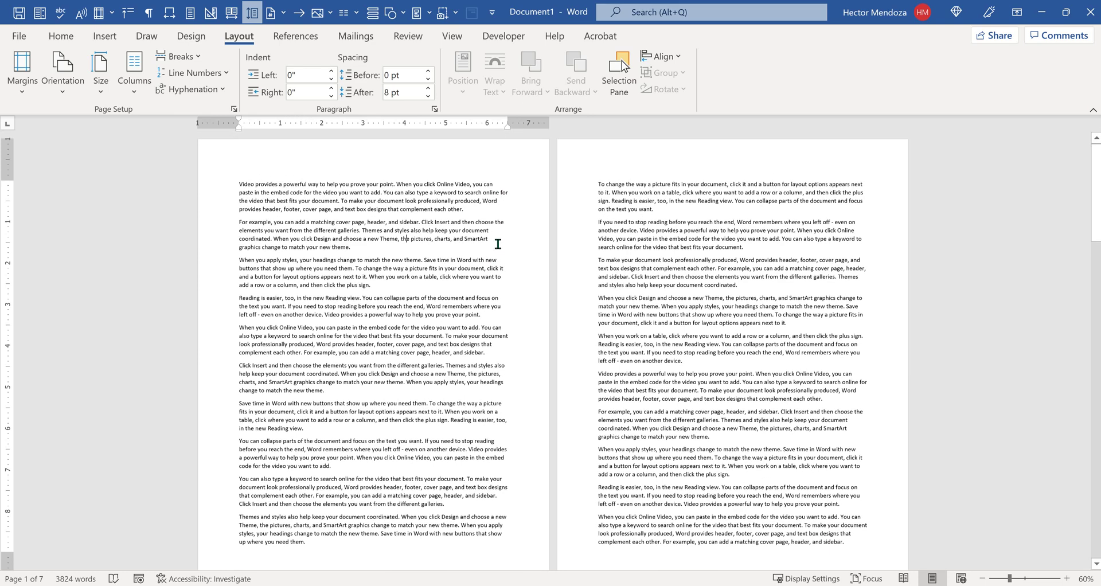
# - Lay the second and third paragraphs on page 1 out in two columns
pyautogui.moveTo(238, 184); pyautogui.dragTo(485, 212)
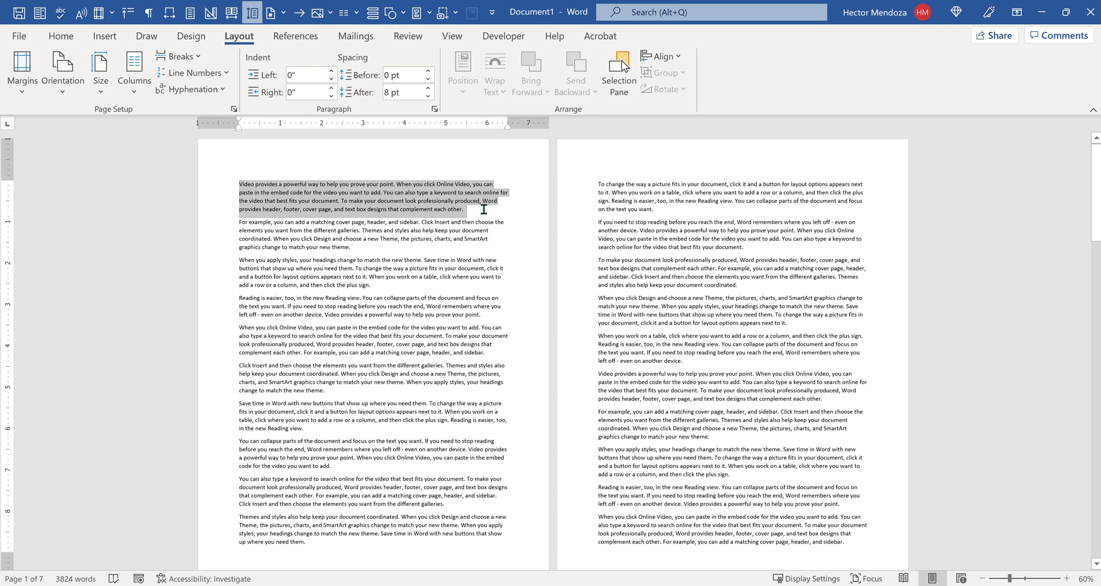
pyautogui.click(428, 268)
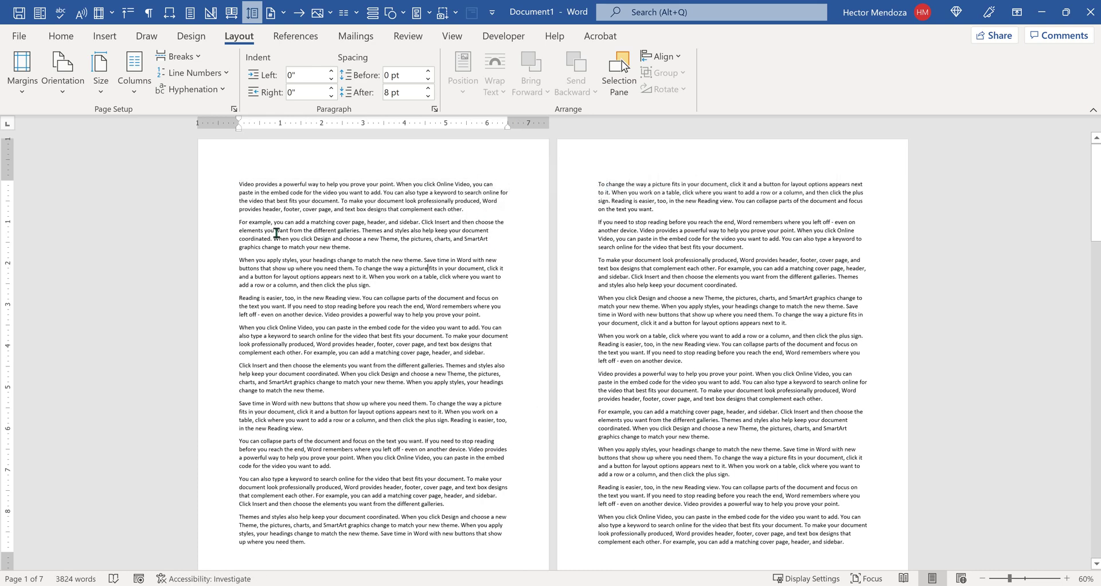
pyautogui.moveTo(237, 224); pyautogui.dragTo(391, 282)
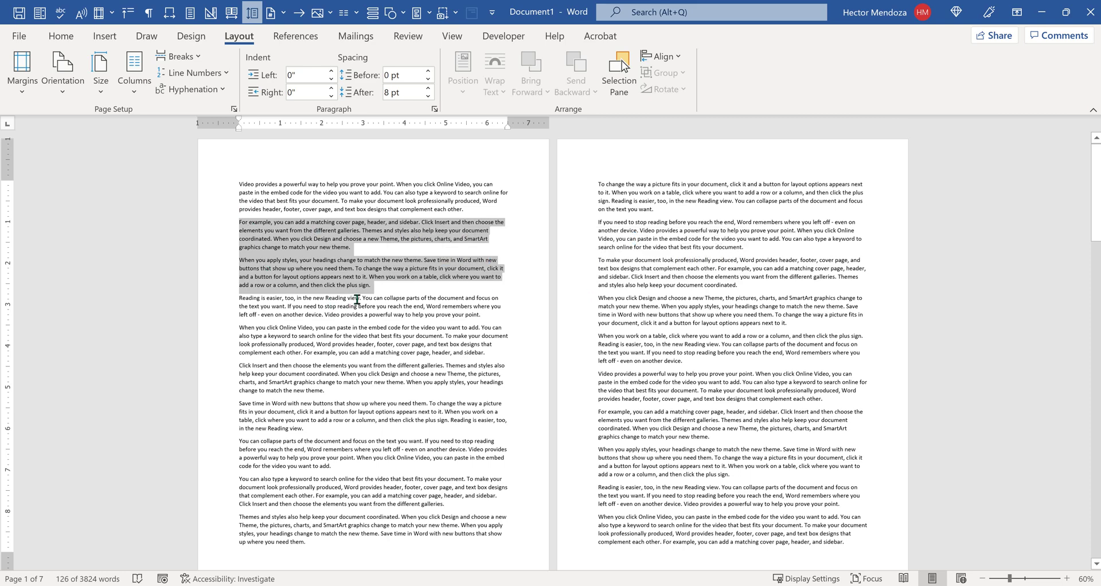
pyautogui.click(133, 73)
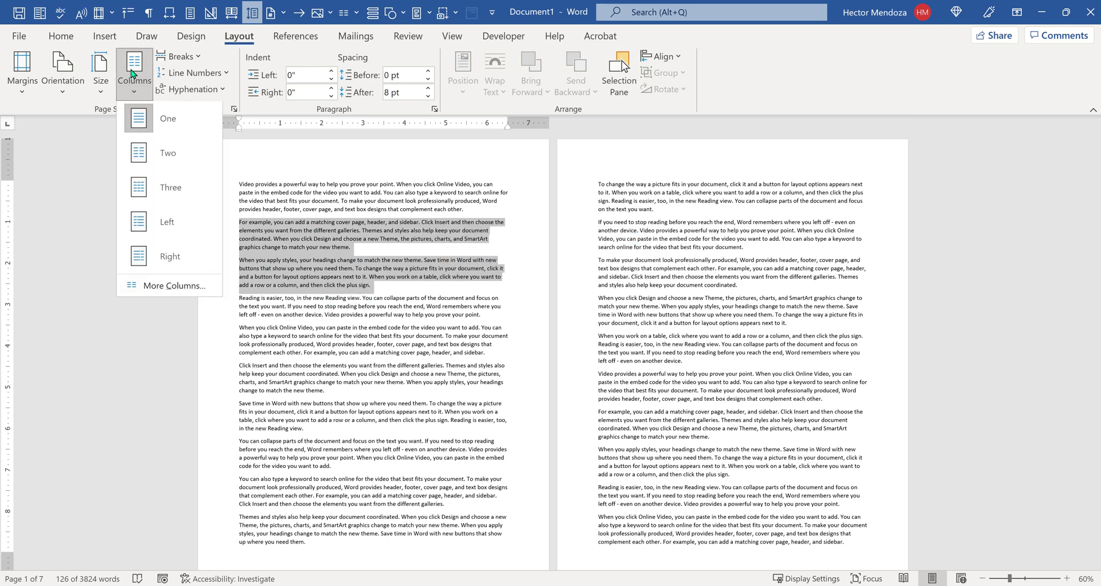
pyautogui.click(170, 169)
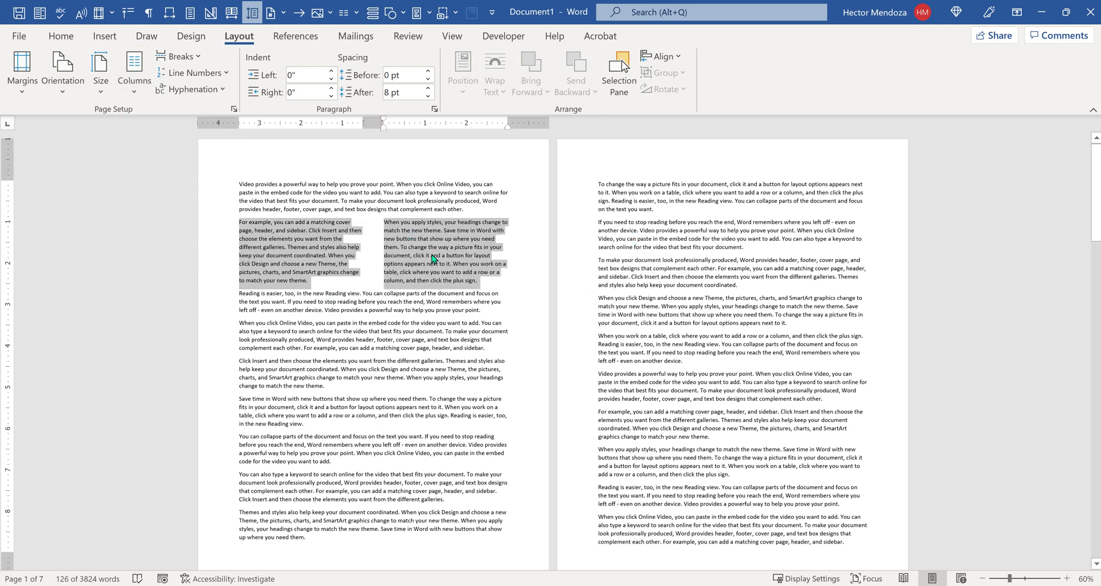
pyautogui.keyDown('ctrl'); pyautogui.scroll(2, 431, 255); pyautogui.keyUp('ctrl')
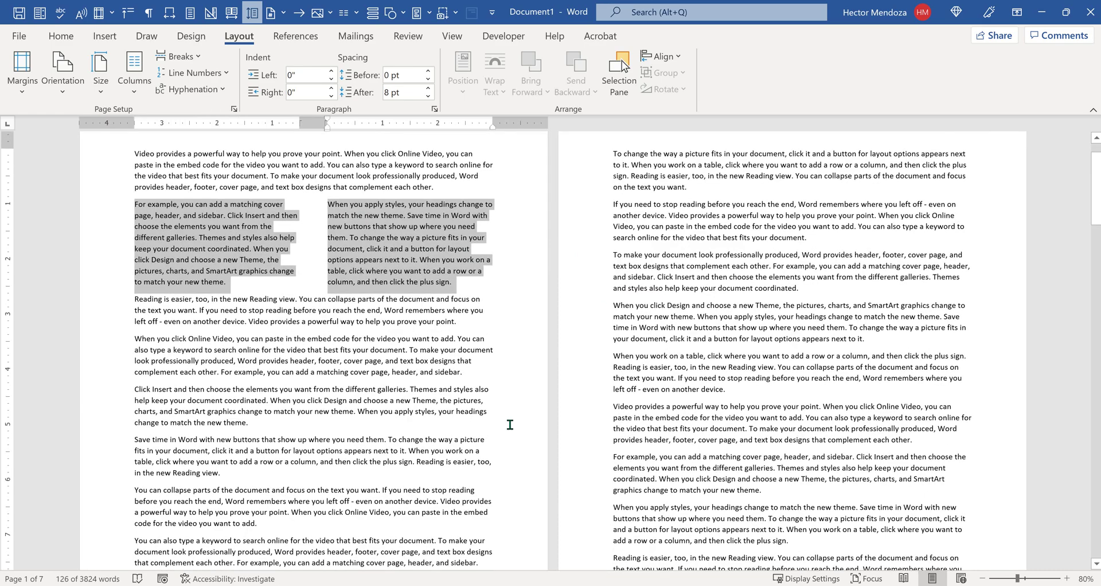
# - Insert blank lines after the opening paragraph and before the 'Reading is easier' paragraph
pyautogui.click(448, 191)
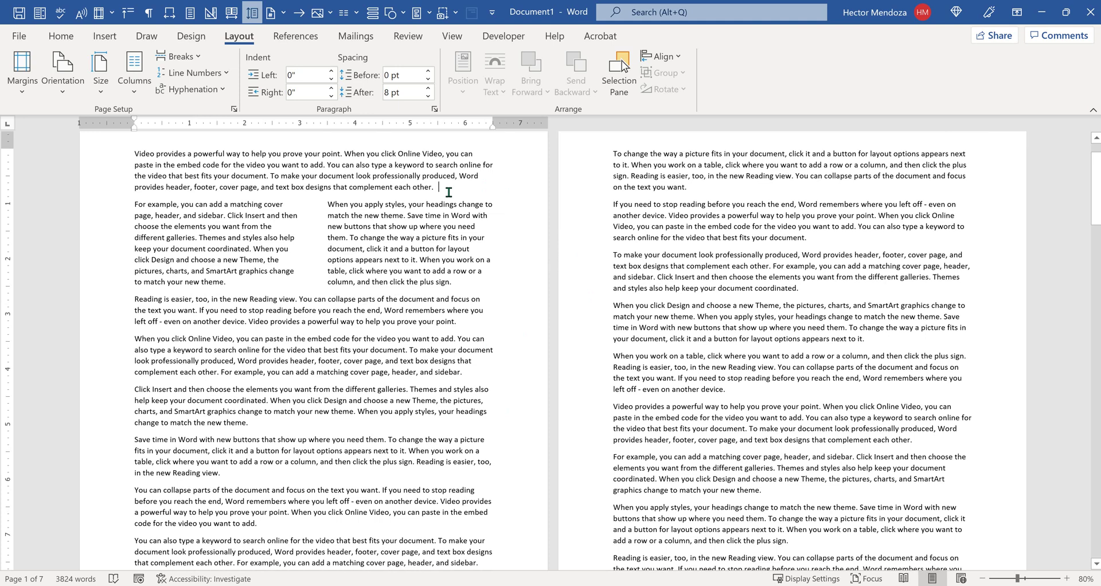
pyautogui.press('Return')
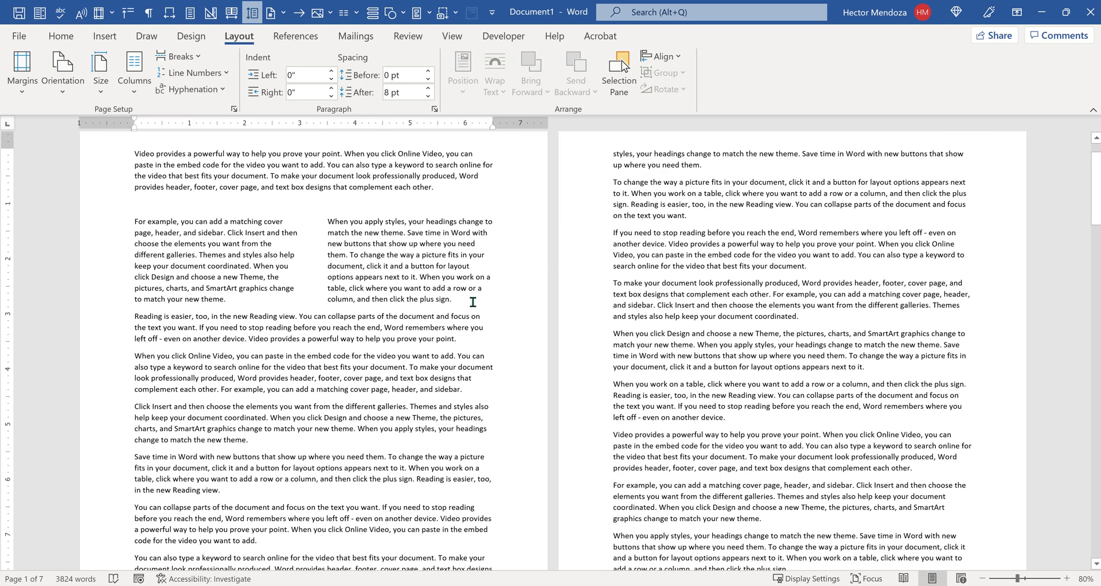
pyautogui.click(134, 318)
pyautogui.press('Return')
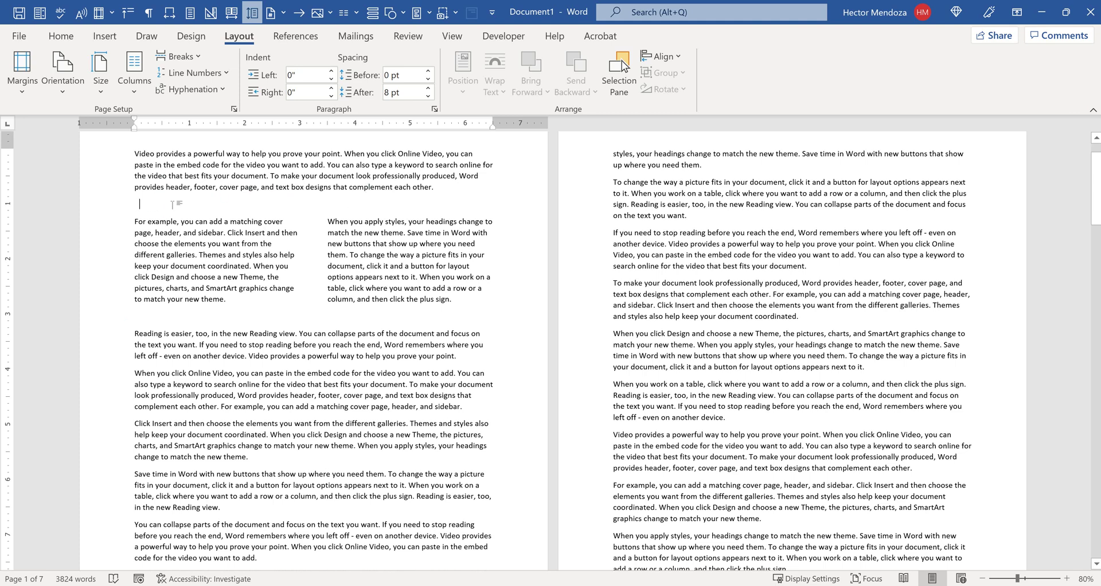
# - Add a border rule line on the blank line above the two-column section
pyautogui.click(62, 39)
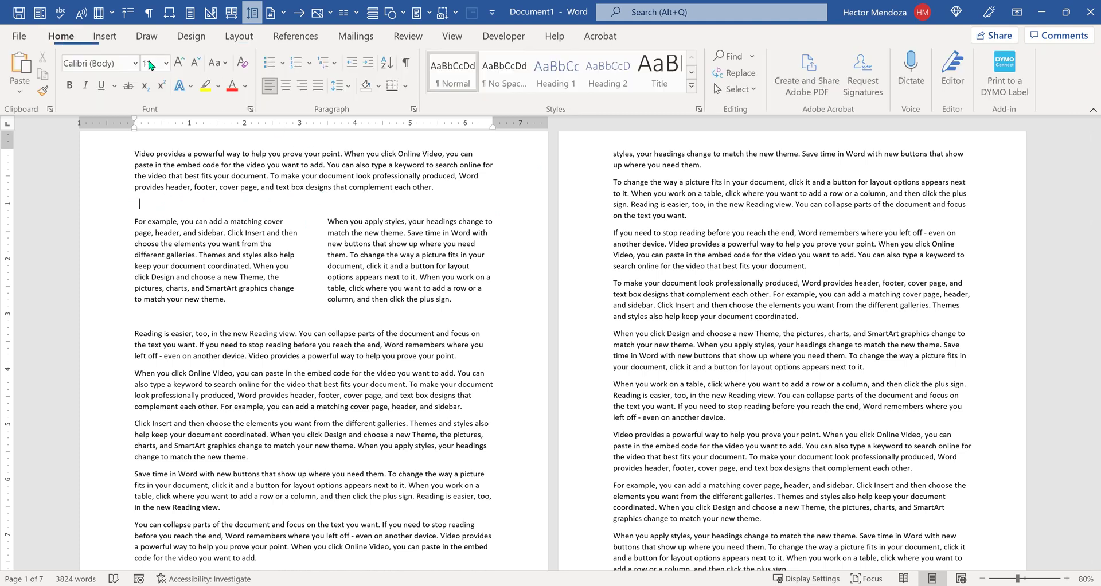
pyautogui.click(407, 86)
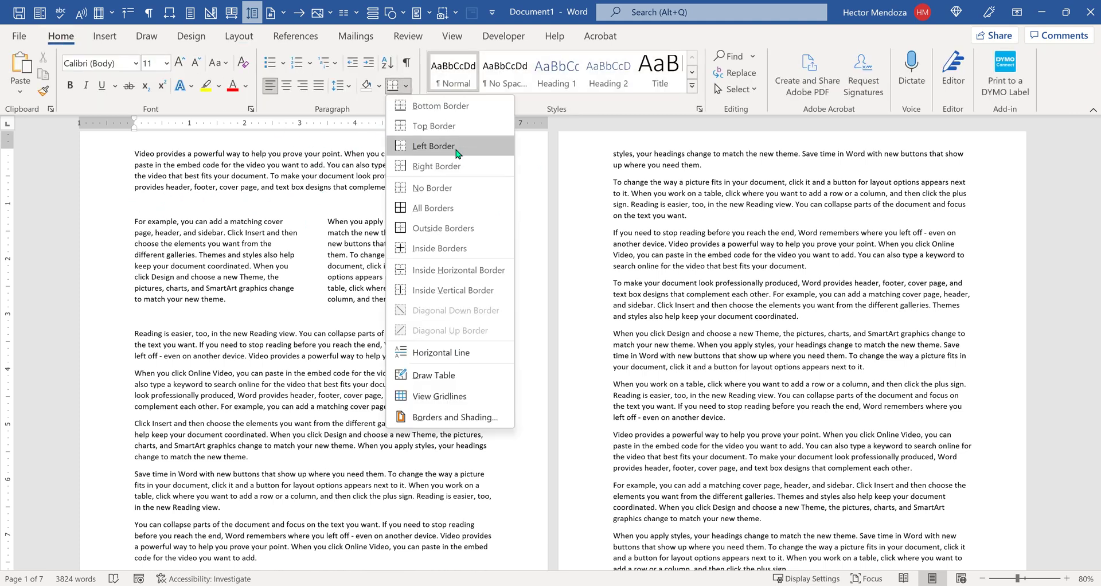
pyautogui.click(464, 107)
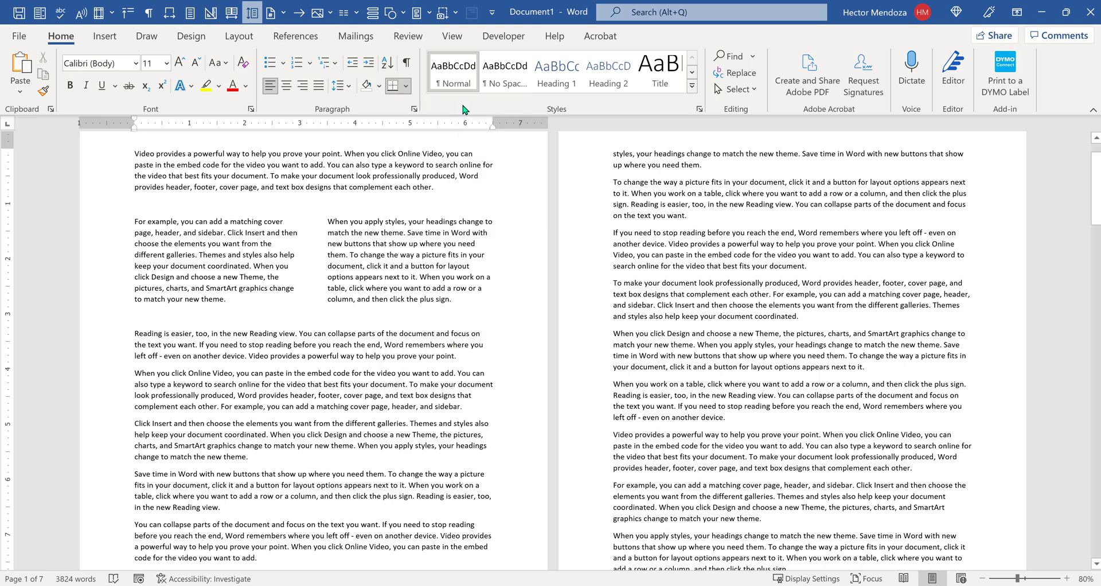
pyautogui.click(406, 86)
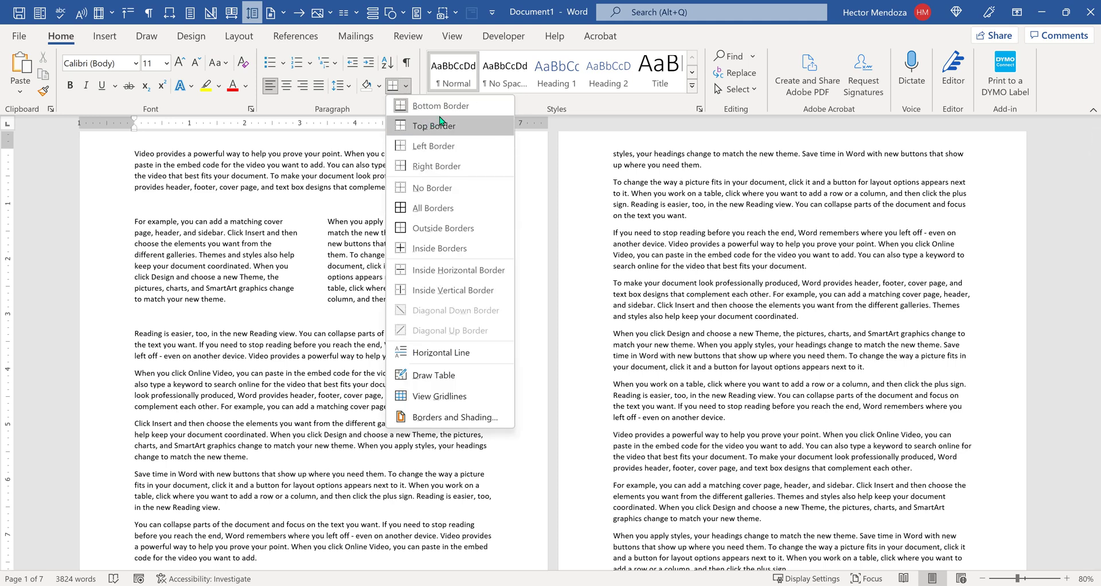
pyautogui.click(174, 196)
pyautogui.tripleClick(166, 203)
pyautogui.click(143, 210)
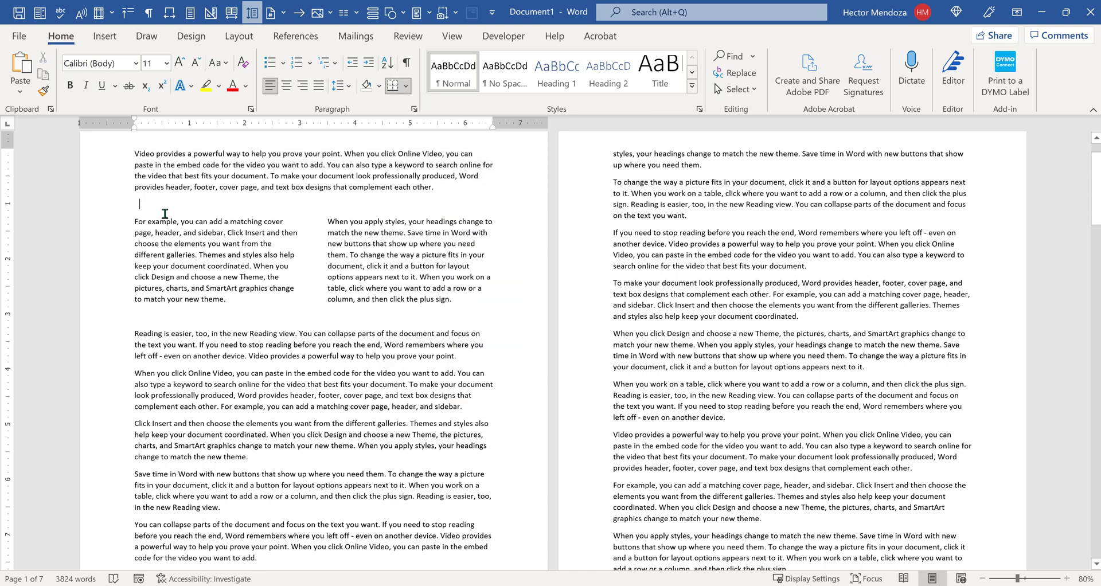
pyautogui.click(80, 207)
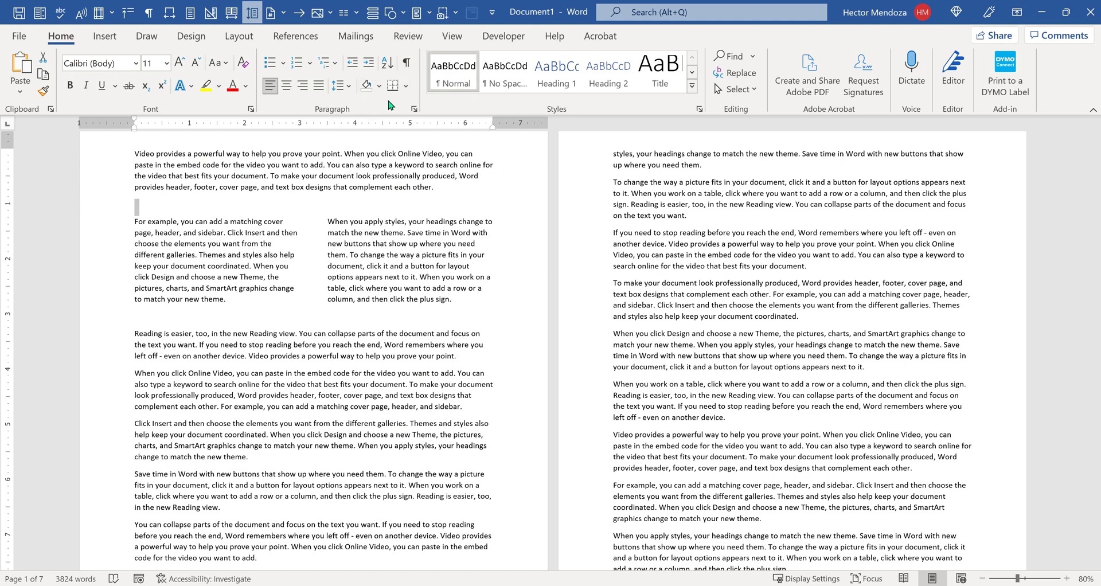
pyautogui.click(406, 86)
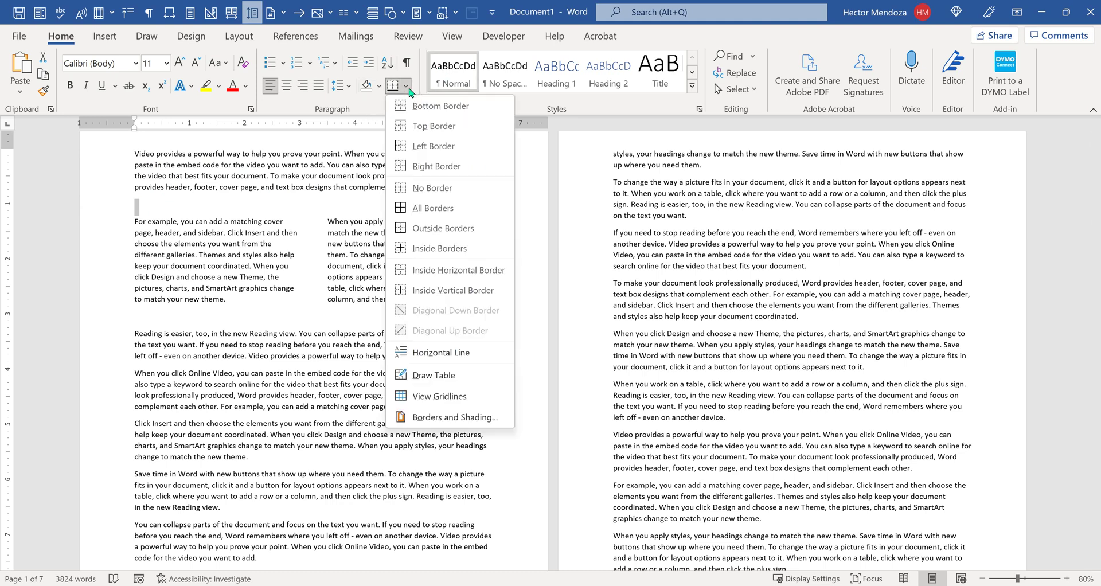
pyautogui.click(468, 130)
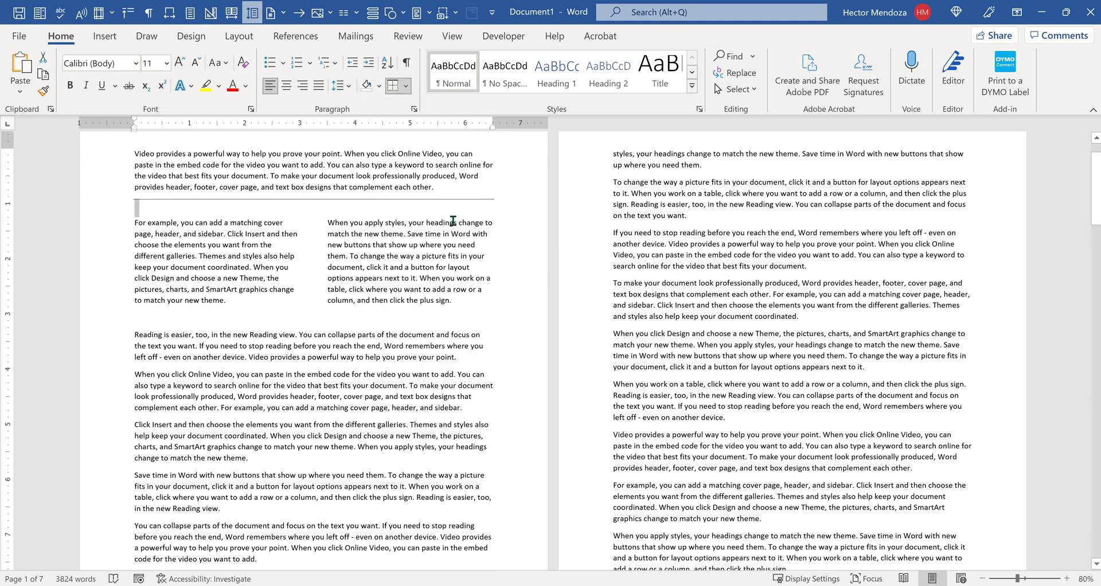
# - Add the same border rule line on the blank line below the two-column section
pyautogui.click(152, 319)
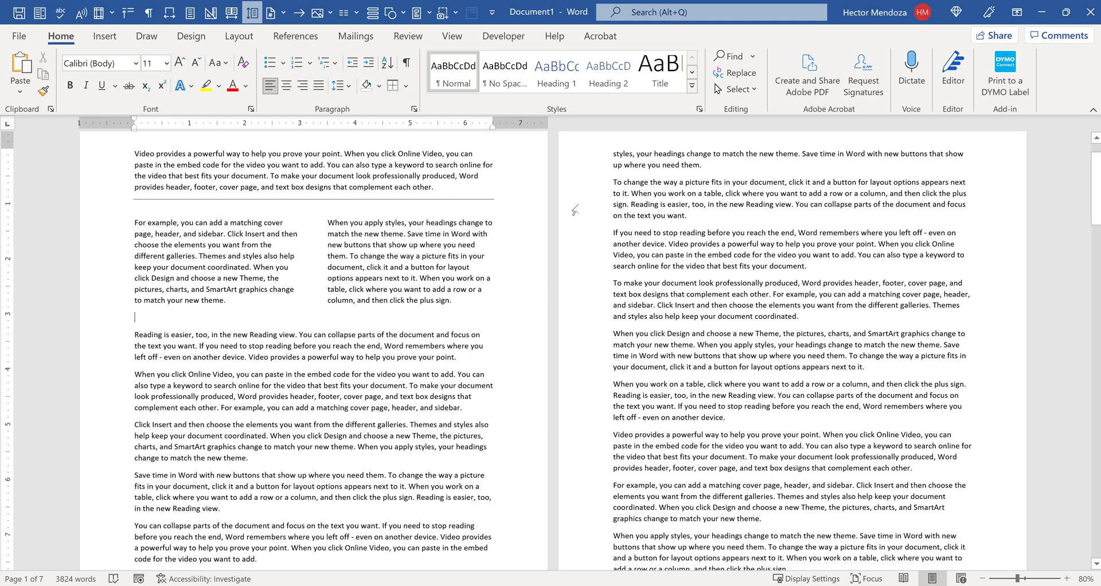
pyautogui.click(406, 86)
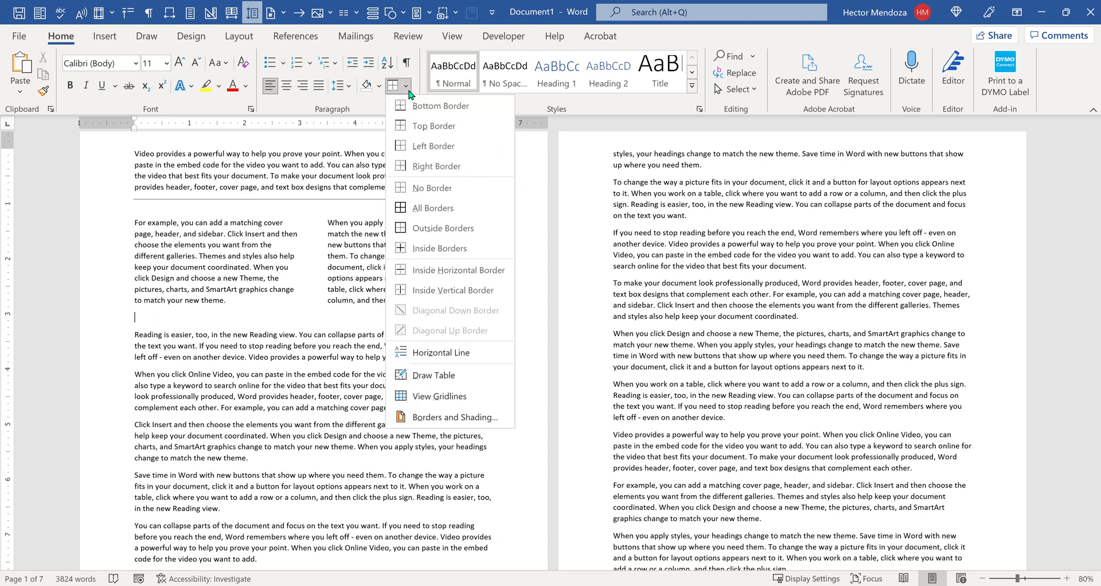
pyautogui.click(458, 131)
pyautogui.click(494, 269)
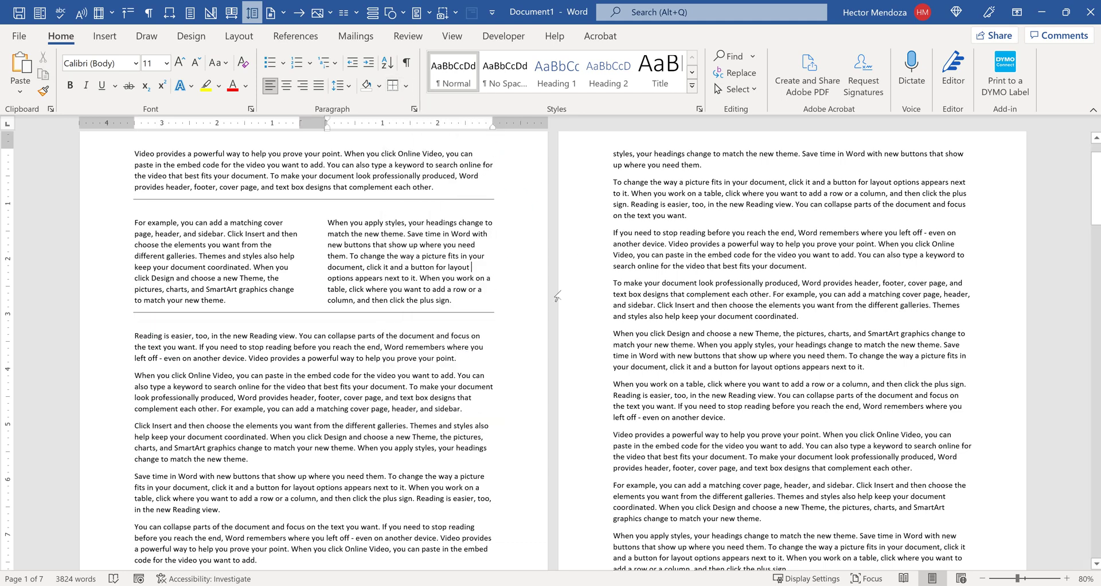
pyautogui.scroll(-2, 557, 296)
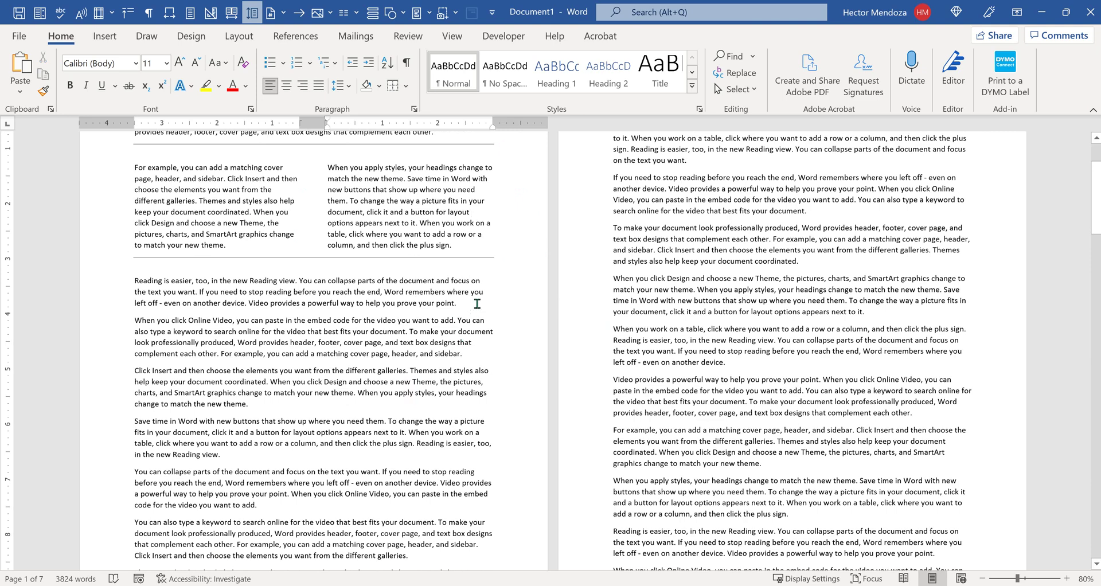
# - Add blank lines after the 'Reading is easier' and 'Reading view' paragraphs
pyautogui.click(477, 304)
pyautogui.press('Return')
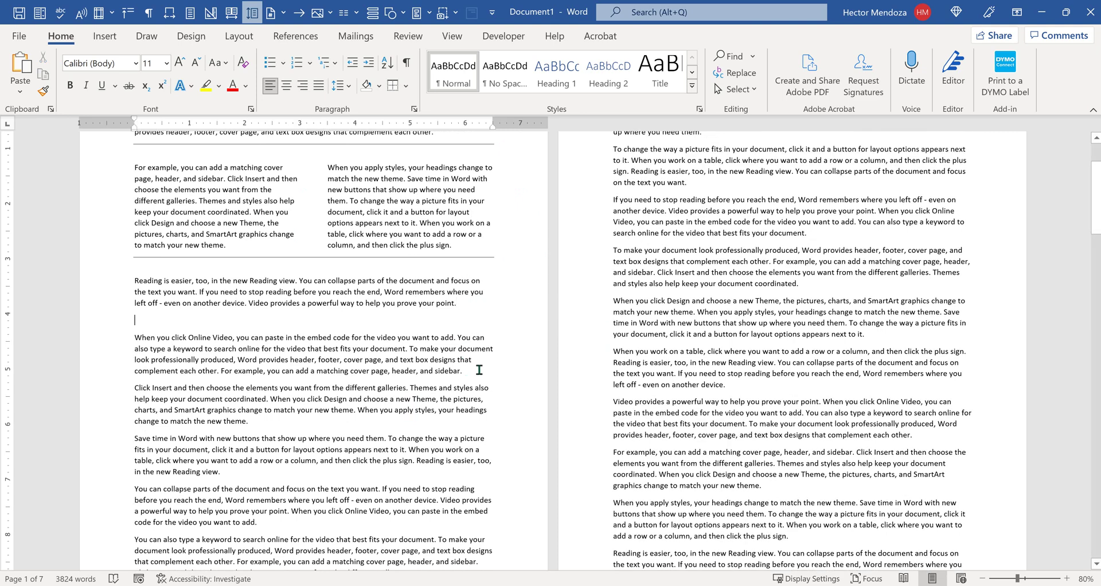
pyautogui.scroll(-1, 420, 351)
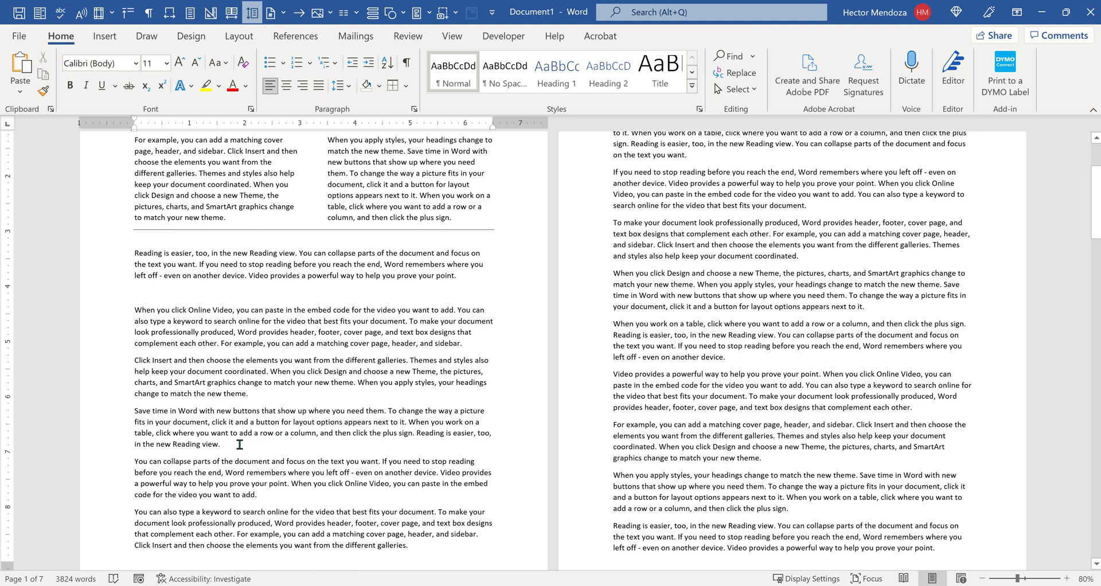
pyautogui.press('Return')
# - Set the three paragraphs starting 'When you click Online Video' in three columns
pyautogui.moveTo(225, 445); pyautogui.dragTo(105, 312)
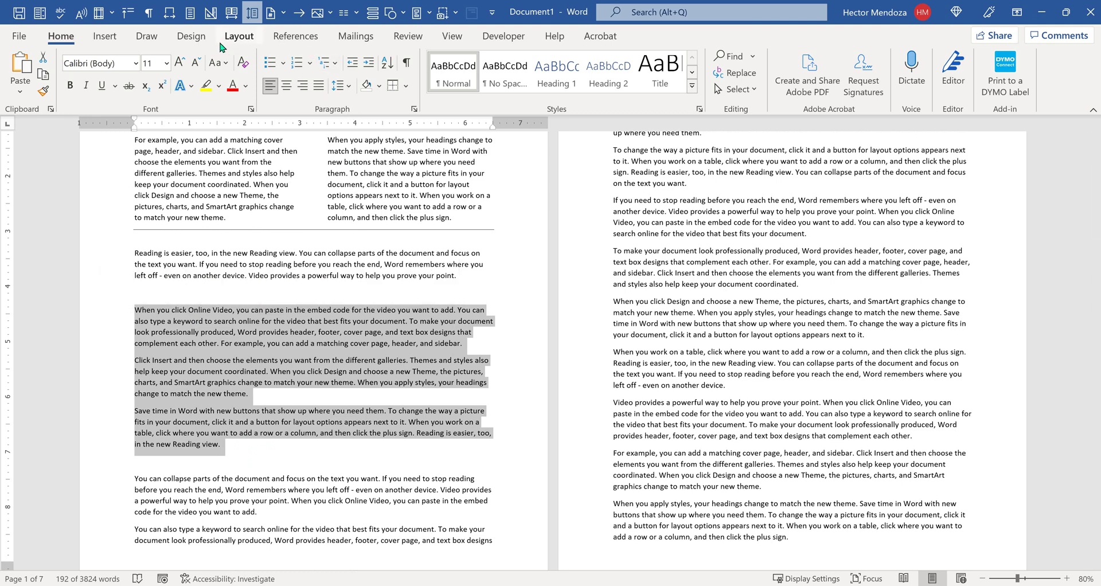
pyautogui.click(242, 41)
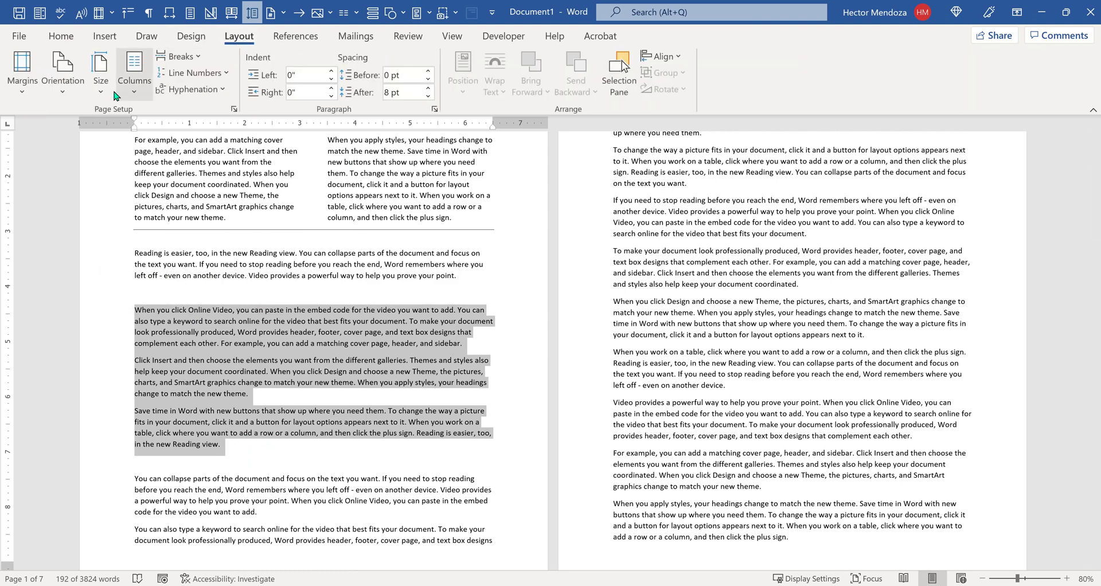
pyautogui.click(134, 72)
pyautogui.click(175, 199)
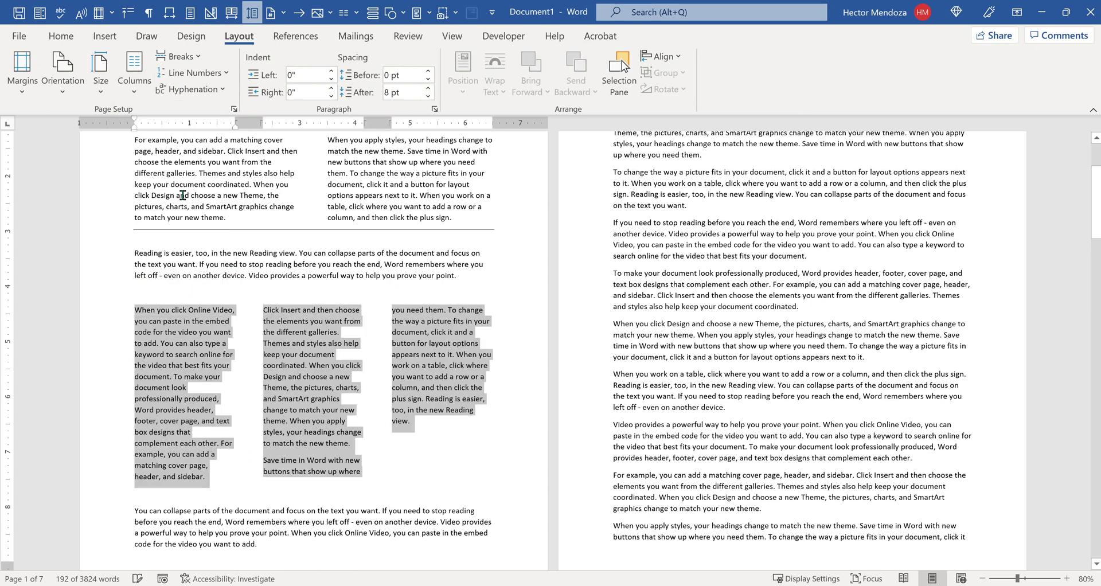
pyautogui.click(456, 338)
pyautogui.keyDown('ctrl'); pyautogui.scroll(-3, 471, 281); pyautogui.keyUp('ctrl')
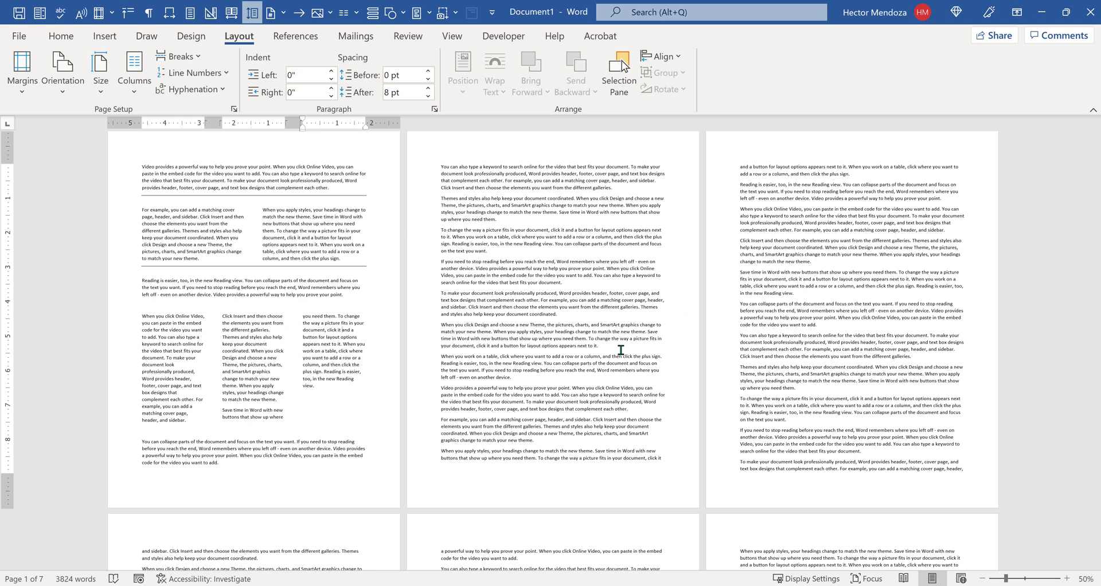
pyautogui.click(298, 390)
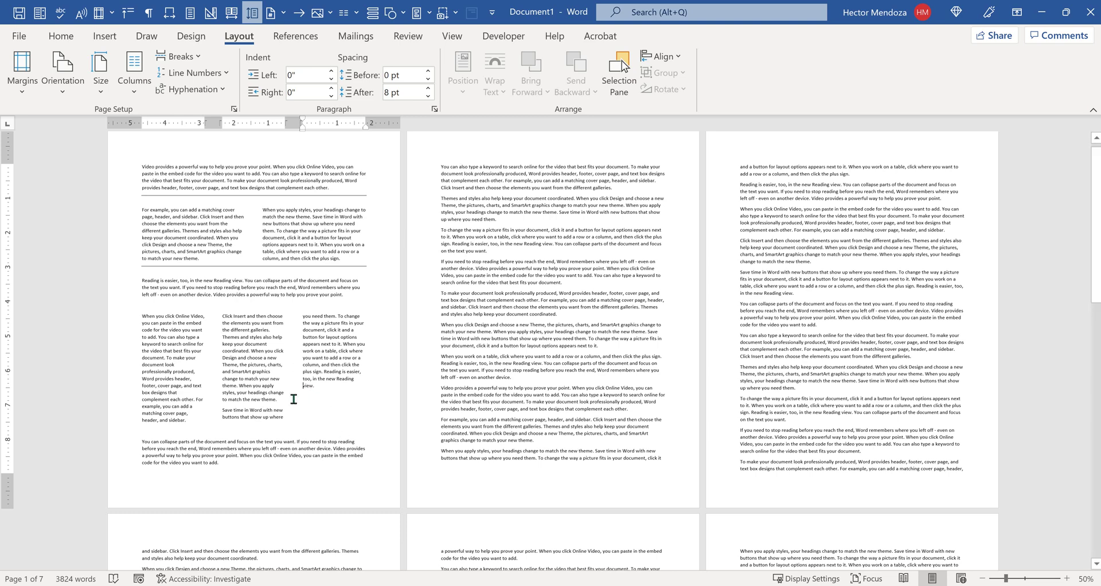
pyautogui.click(293, 399)
pyautogui.click(278, 417)
# - Switch to Heading Text.docx and select the linked column text boxes on page 7
pyautogui.click(1041, 15)
pyautogui.scroll(-1, 698, 324)
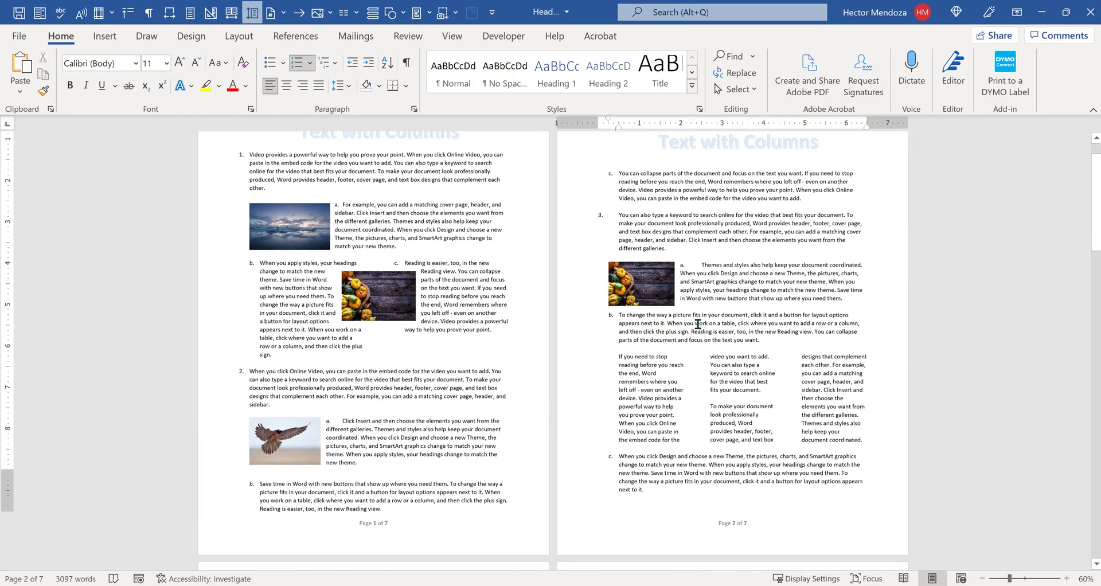
pyautogui.scroll(-15, 698, 324)
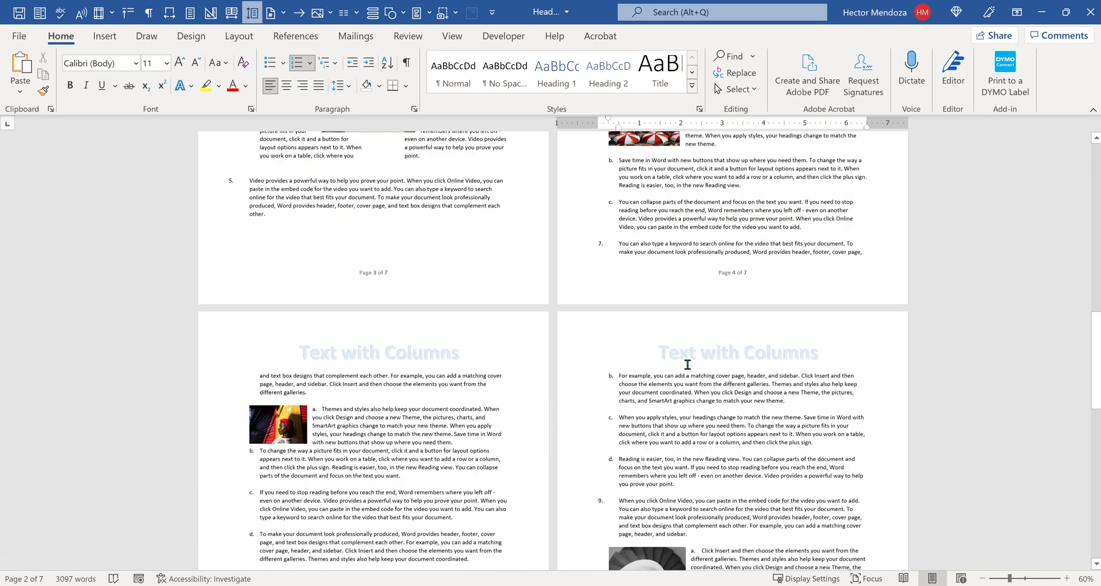
pyautogui.scroll(-8, 687, 365)
pyautogui.scroll(-6, 575, 503)
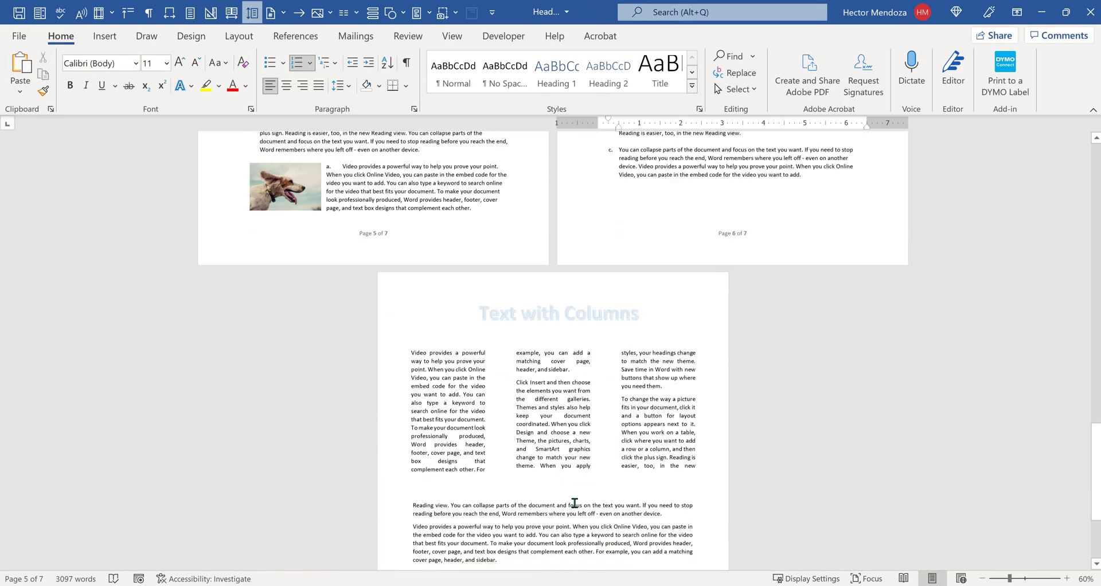
pyautogui.scroll(-3, 574, 503)
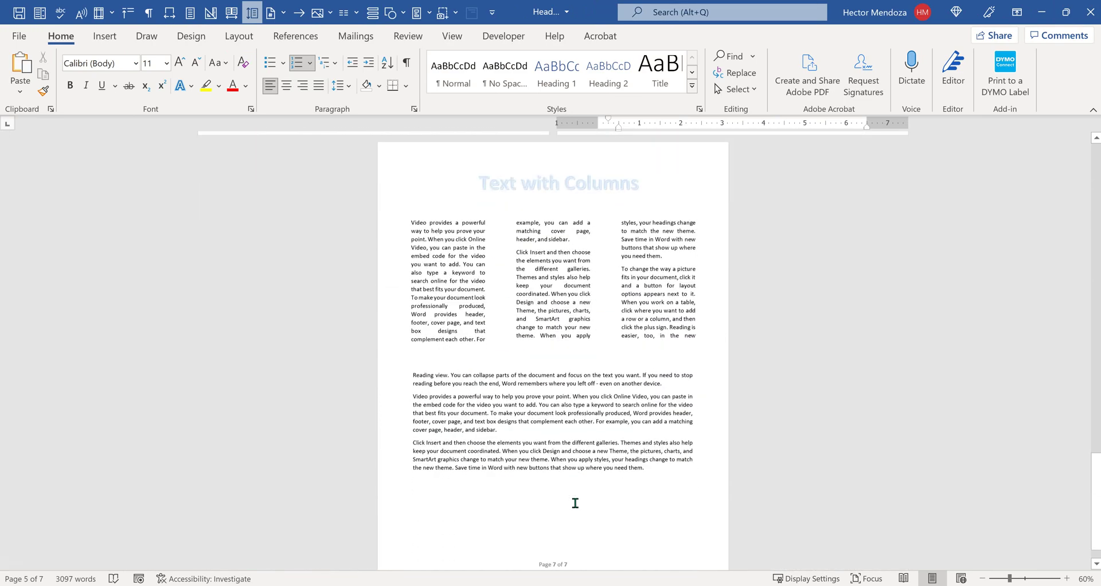
pyautogui.click(568, 264)
# - Move the lower body text box further down, then reselect the three-column box group
pyautogui.click(614, 323)
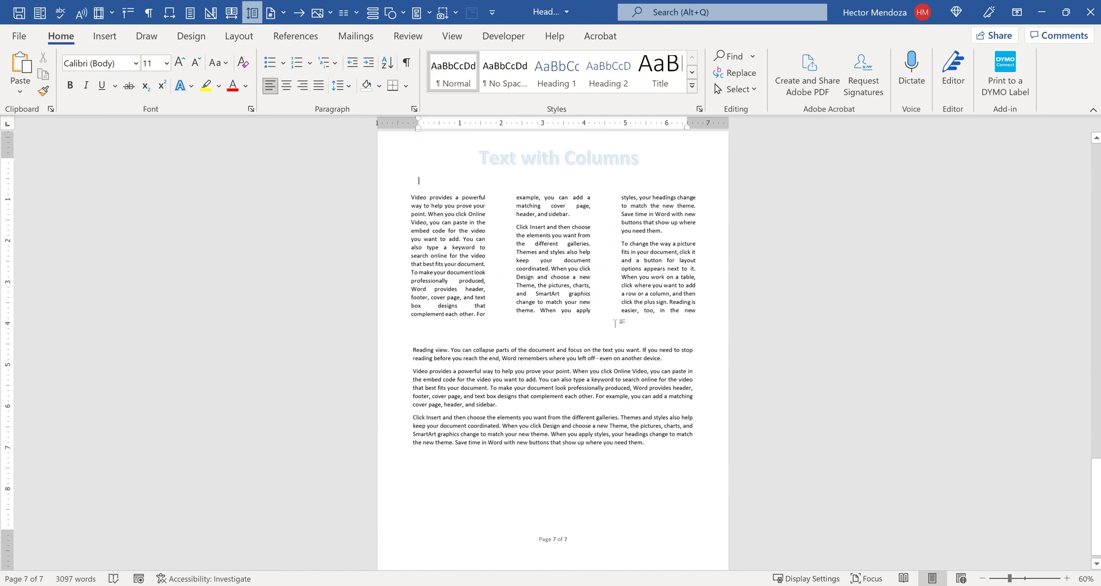
pyautogui.click(664, 254)
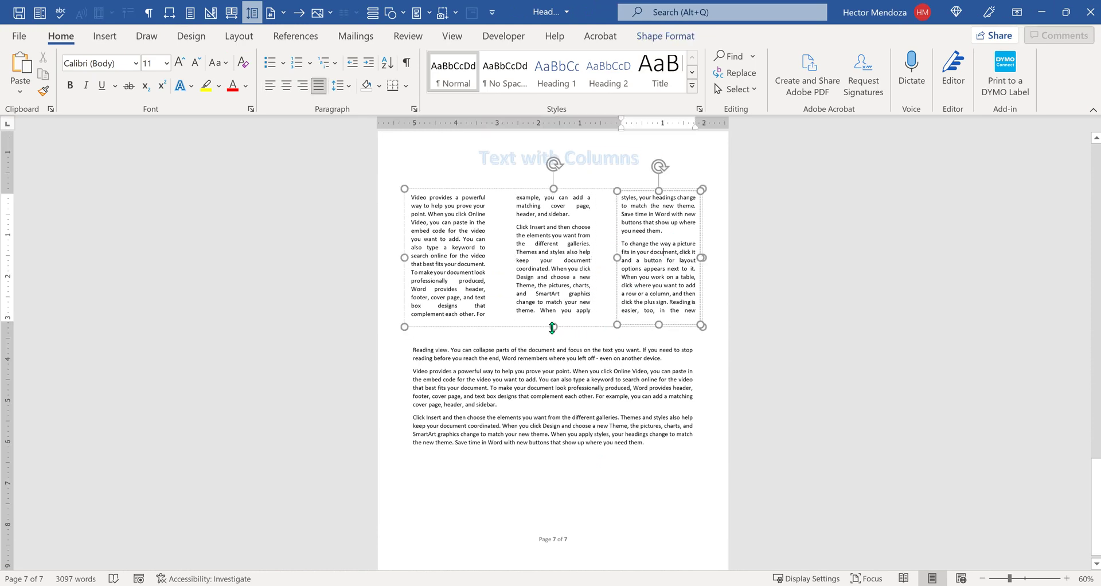
pyautogui.moveTo(553, 327); pyautogui.dragTo(563, 304)
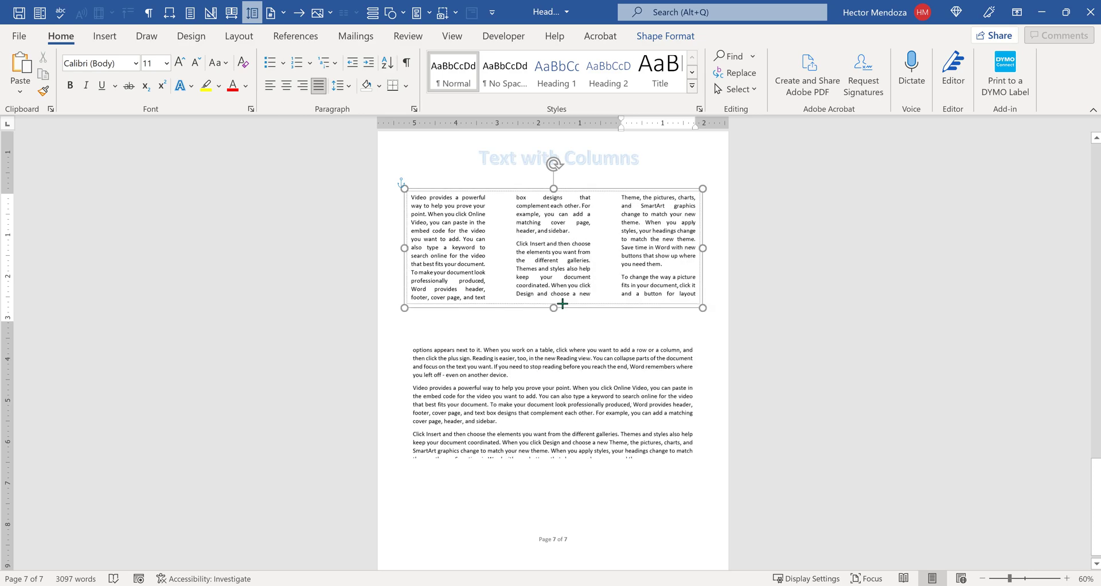
pyautogui.click(535, 348)
pyautogui.moveTo(533, 343); pyautogui.dragTo(535, 420)
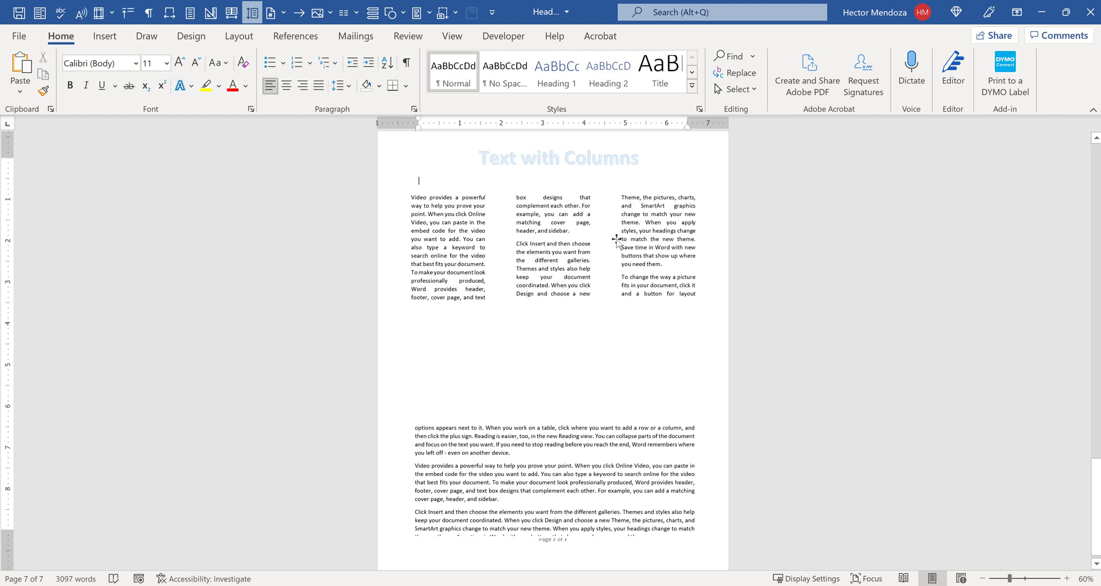
pyautogui.click(567, 226)
# - Extend the three-column text box group further down the page in two stages
pyautogui.click(491, 308)
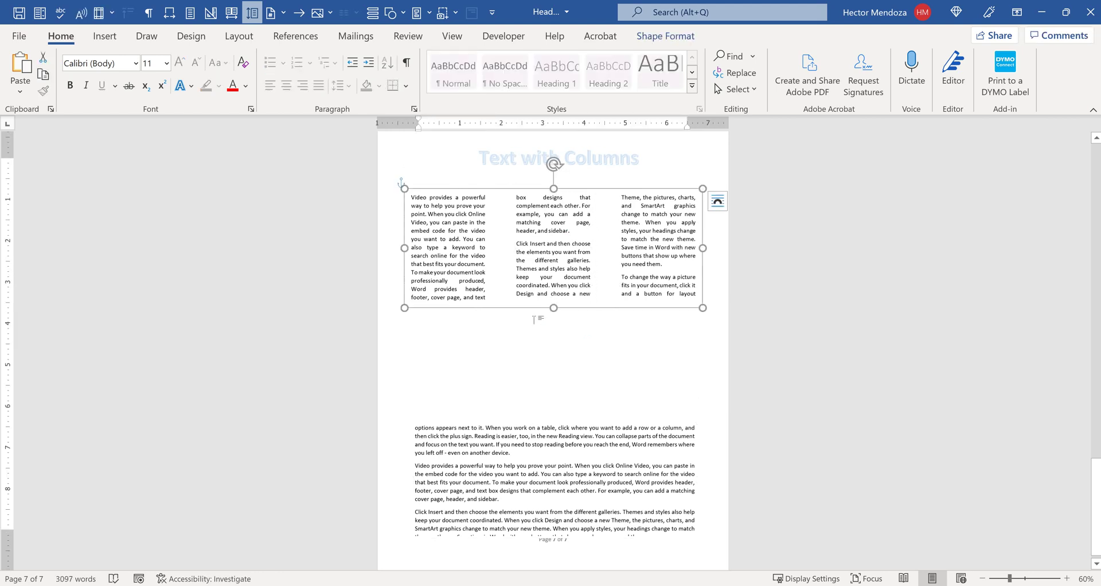
pyautogui.moveTo(553, 308); pyautogui.dragTo(550, 348)
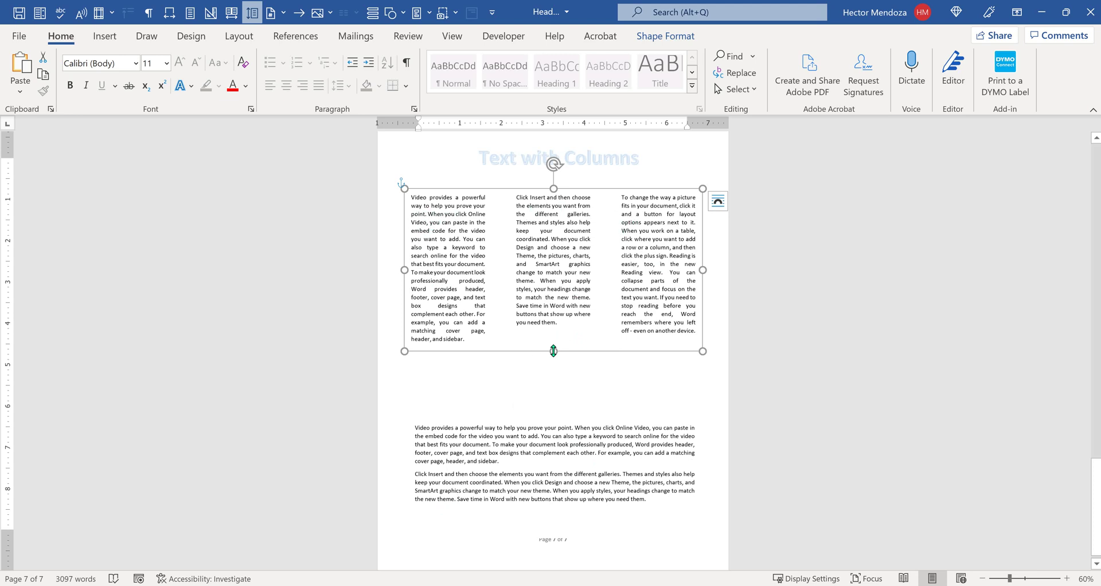
pyautogui.moveTo(553, 350); pyautogui.dragTo(551, 397)
# - Move the lower text box up and shorten it to fit its single paragraph
pyautogui.click(556, 444)
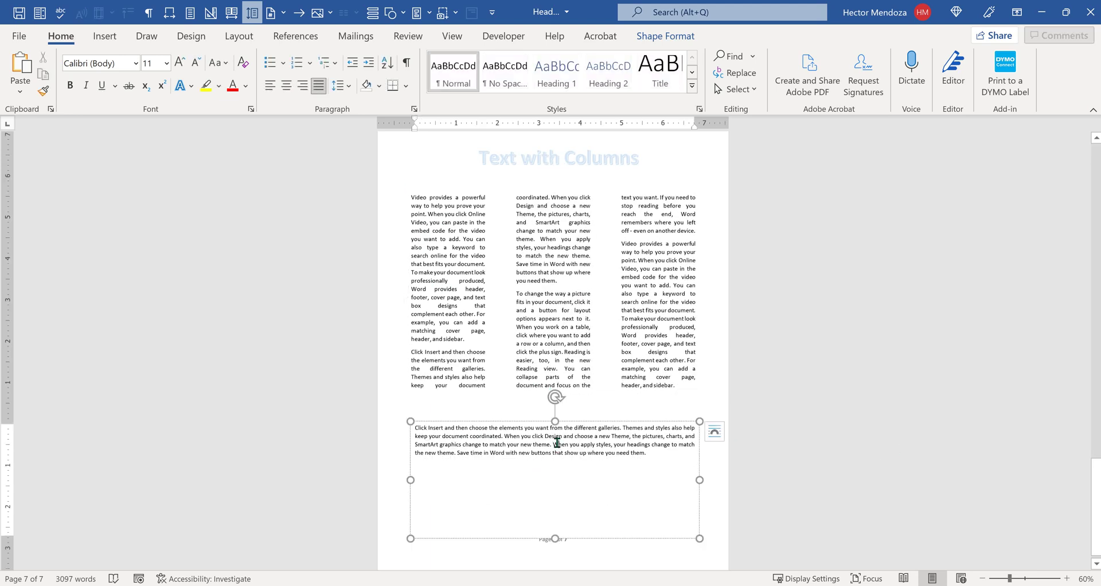
pyautogui.moveTo(539, 408); pyautogui.dragTo(539, 388)
pyautogui.click(843, 313)
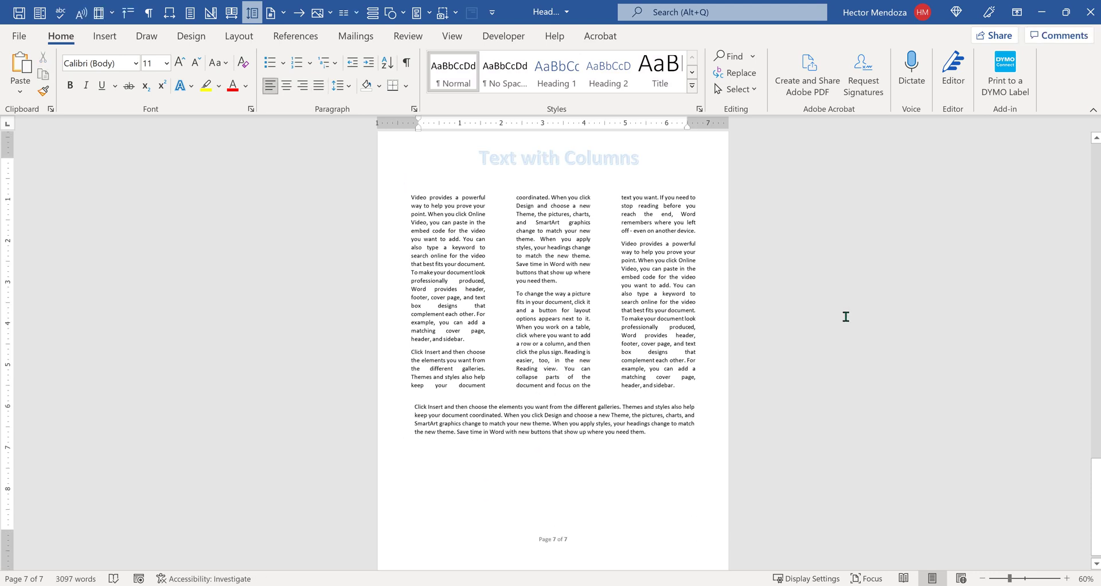
pyautogui.click(592, 397)
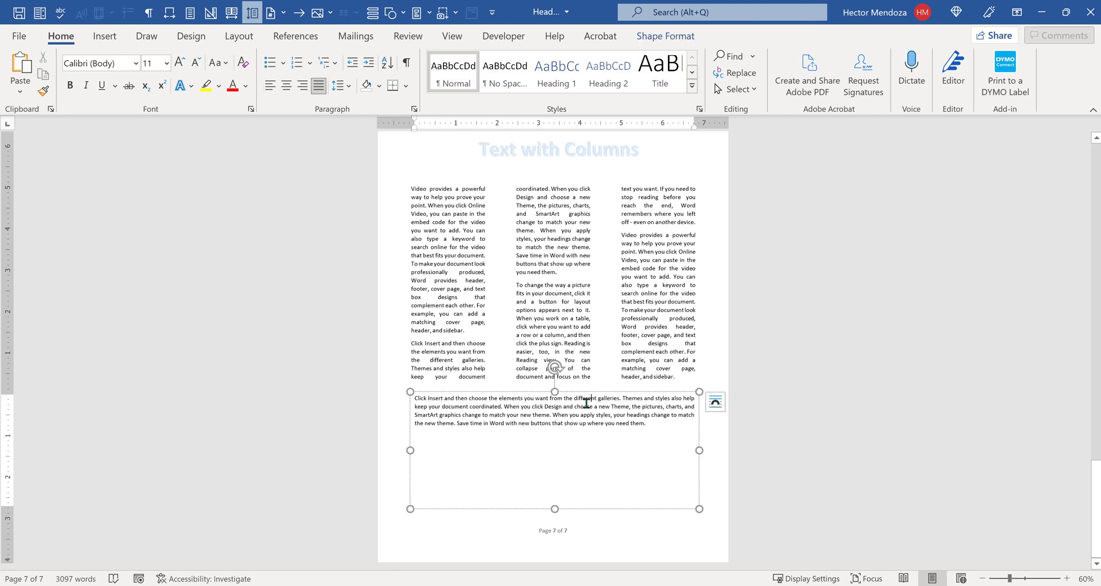
pyautogui.moveTo(556, 509); pyautogui.dragTo(583, 438)
pyautogui.click(826, 383)
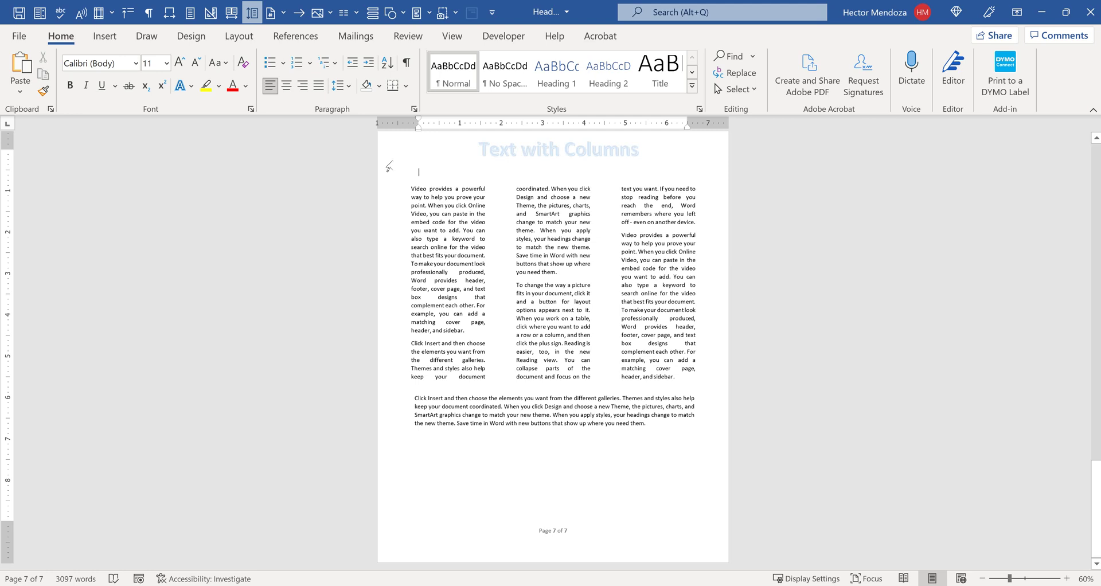
# - Insert a 3x2 table beneath the 'Text with Columns' heading and make its rows taller
pyautogui.click(106, 36)
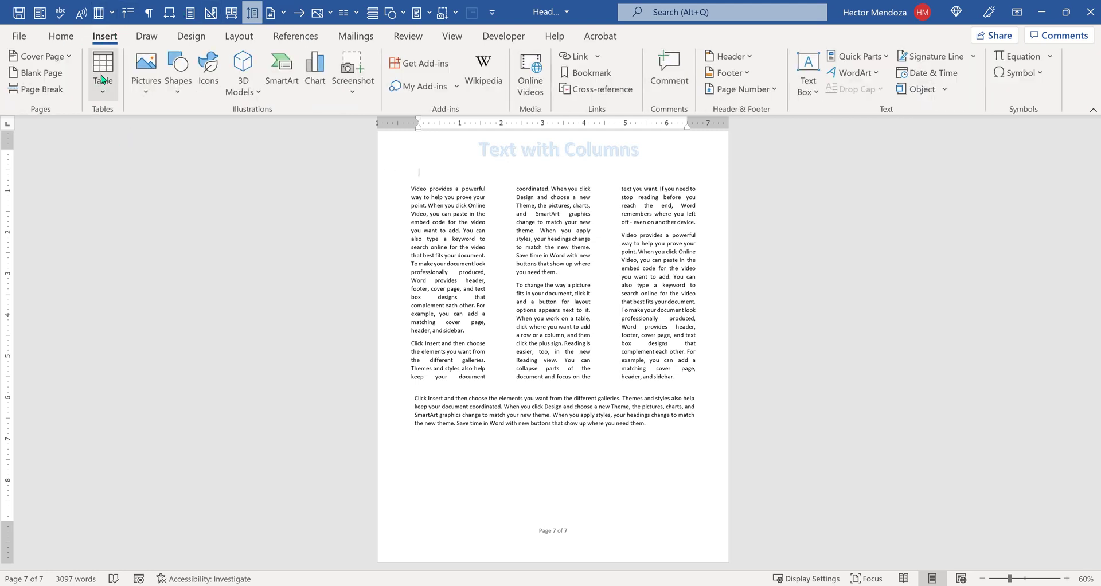
pyautogui.click(103, 75)
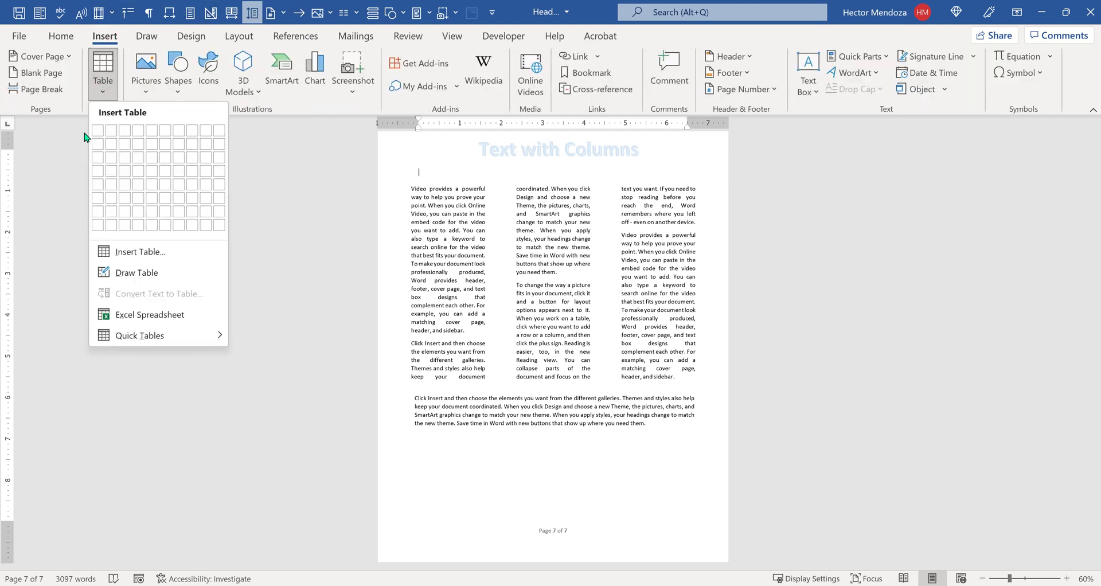
pyautogui.click(124, 144)
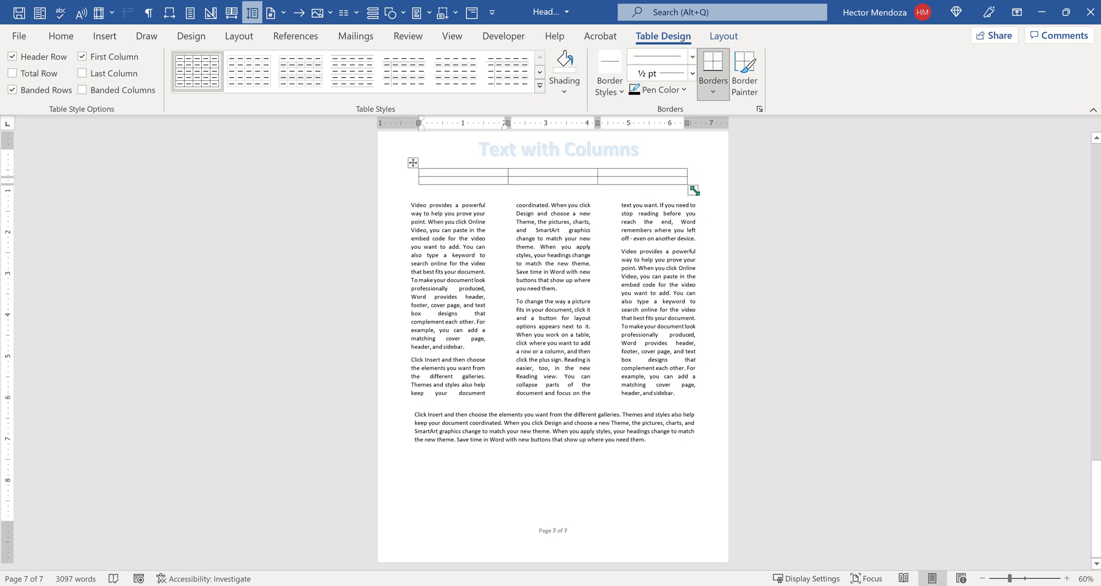
pyautogui.moveTo(694, 190)
pyautogui.mouseDown()
pyautogui.moveTo(697, 329)
pyautogui.moveTo(692, 198)
pyautogui.mouseUp()
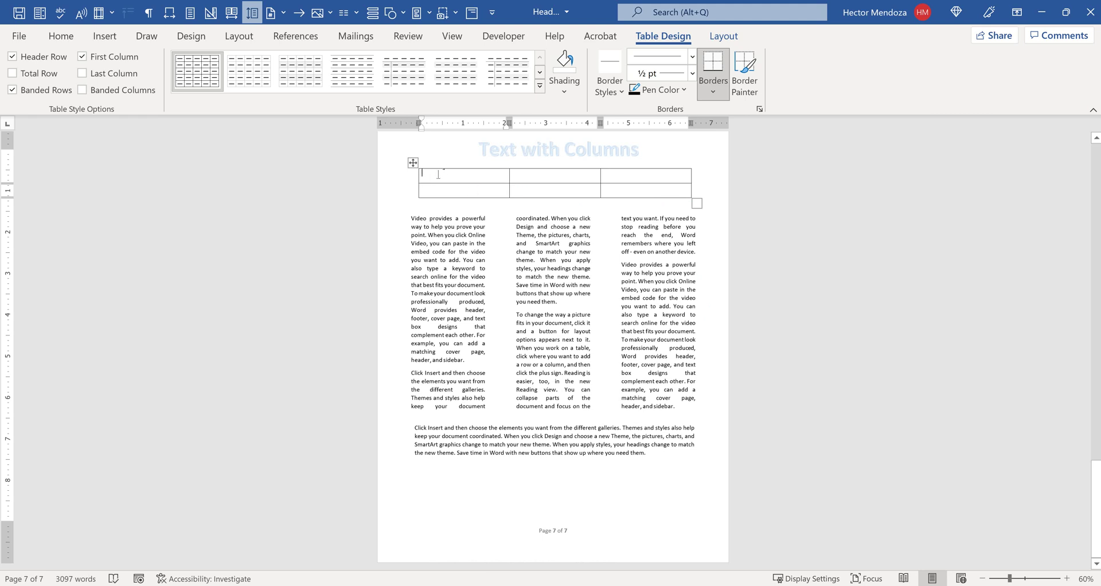
# - Type 'This is a sample of text.' in the first cell and paste it into the first row's third cell
pyautogui.click(438, 174)
pyautogui.write('tH')
pyautogui.moveTo(483, 173); pyautogui.dragTo(421, 173)
pyautogui.hotkey('ctrl', 'c')
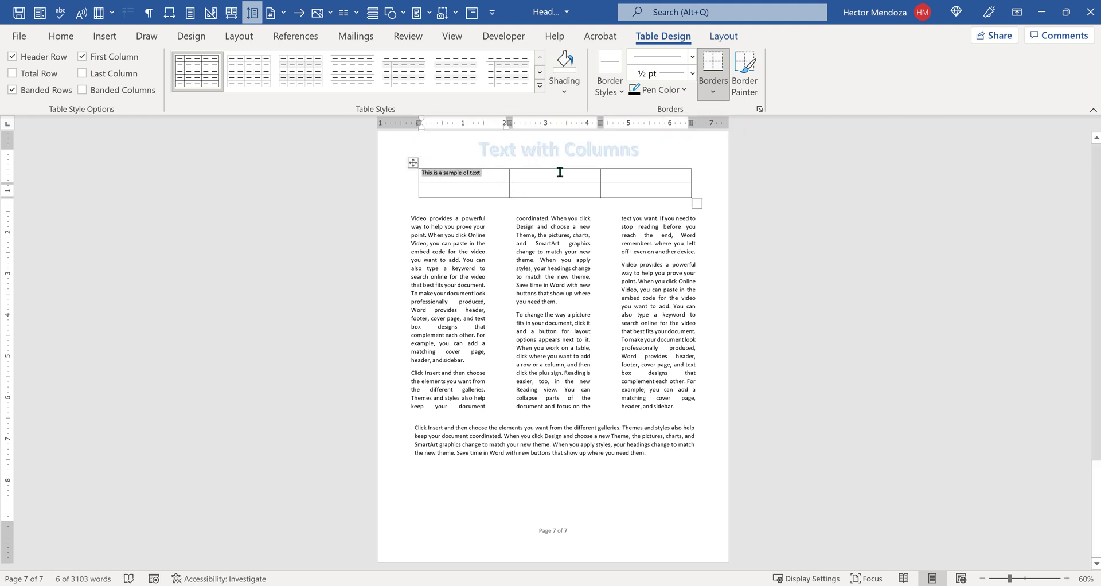
pyautogui.click(557, 173)
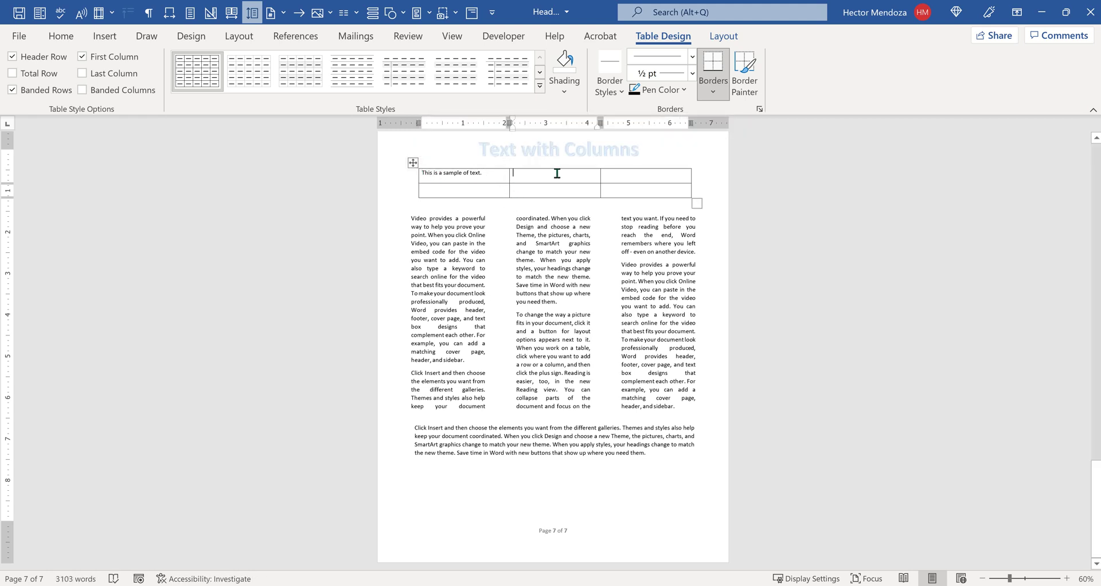
pyautogui.click(644, 176)
pyautogui.hotkey('ctrl', 'v')
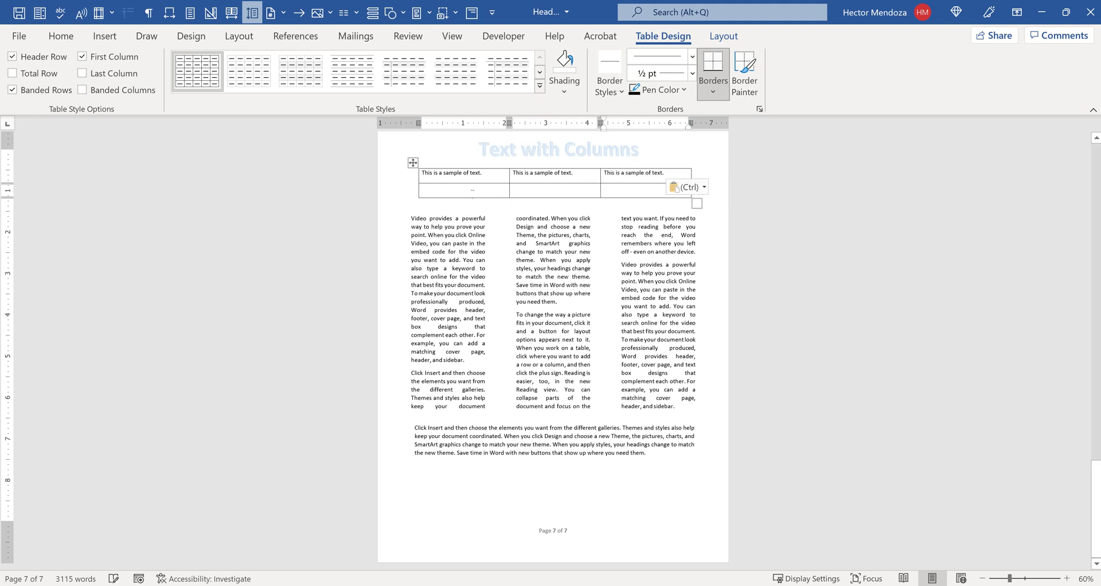
# - Paste the sentence several times into row 2's first cell and once into its other cells
pyautogui.hotkey('ctrl', 'v')
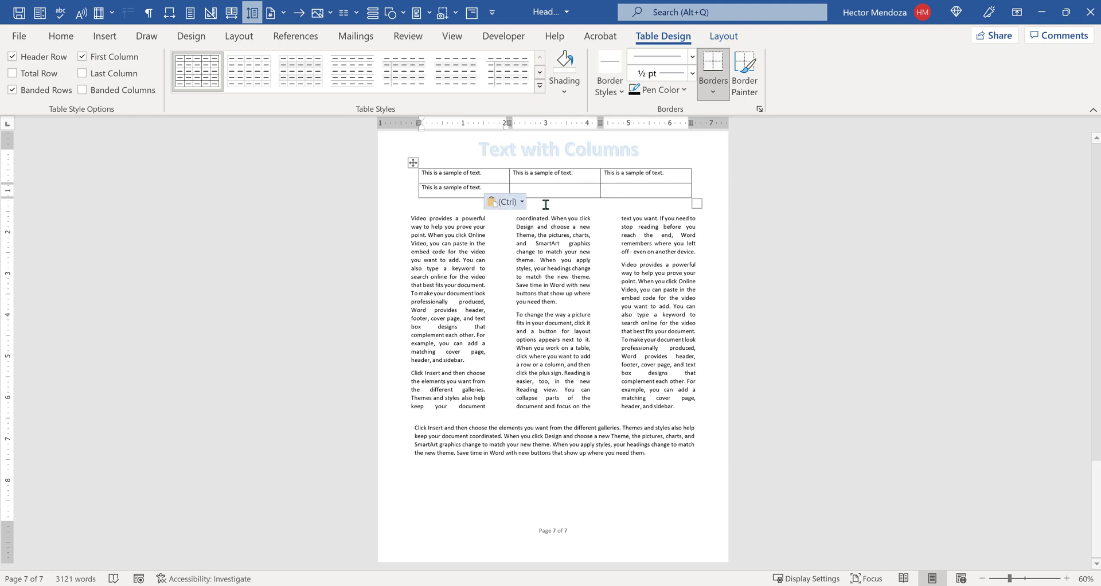
pyautogui.hotkey('ctrl', 'v')
pyautogui.hotkey('ctrl', 'v')
pyautogui.hotkey('ctrl', 'v')
pyautogui.hotkey('ctrl', 'v')
pyautogui.hotkey('ctrl', 'v')
pyautogui.hotkey('ctrl', 'v')
pyautogui.hotkey('ctrl', 'v')
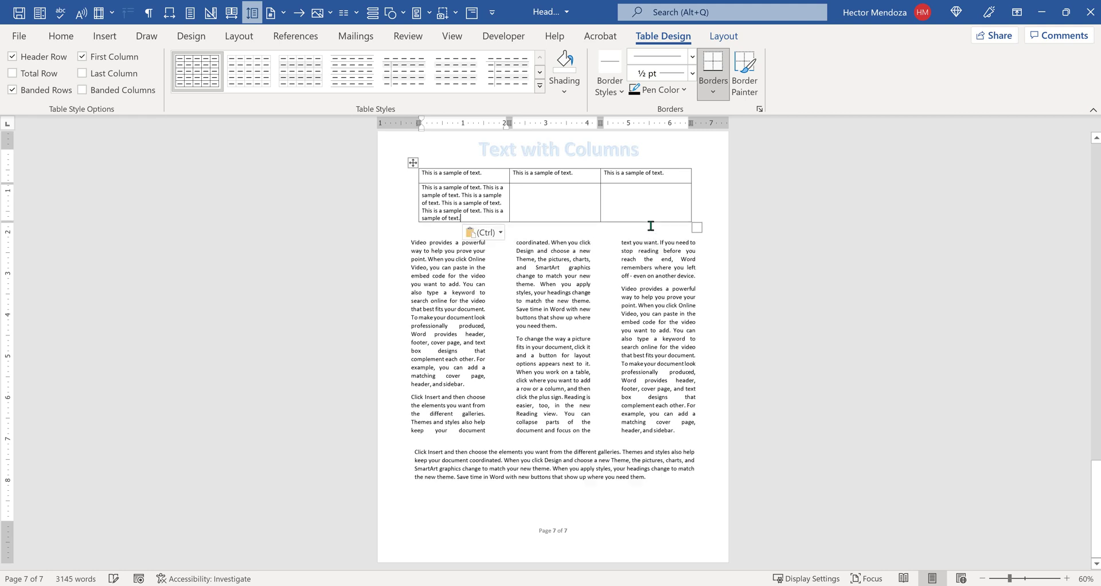
pyautogui.hotkey('ctrl', 'v')
pyautogui.hotkey('ctrl', 'v')
pyautogui.hotkey('ctrl', 'v')
pyautogui.hotkey('ctrl', 'v')
pyautogui.click(546, 201)
pyautogui.hotkey('ctrl', 'v')
pyautogui.click(642, 200)
pyautogui.hotkey('ctrl', 'v')
# - Select the whole table
pyautogui.hotkey('ctrl', 'a')
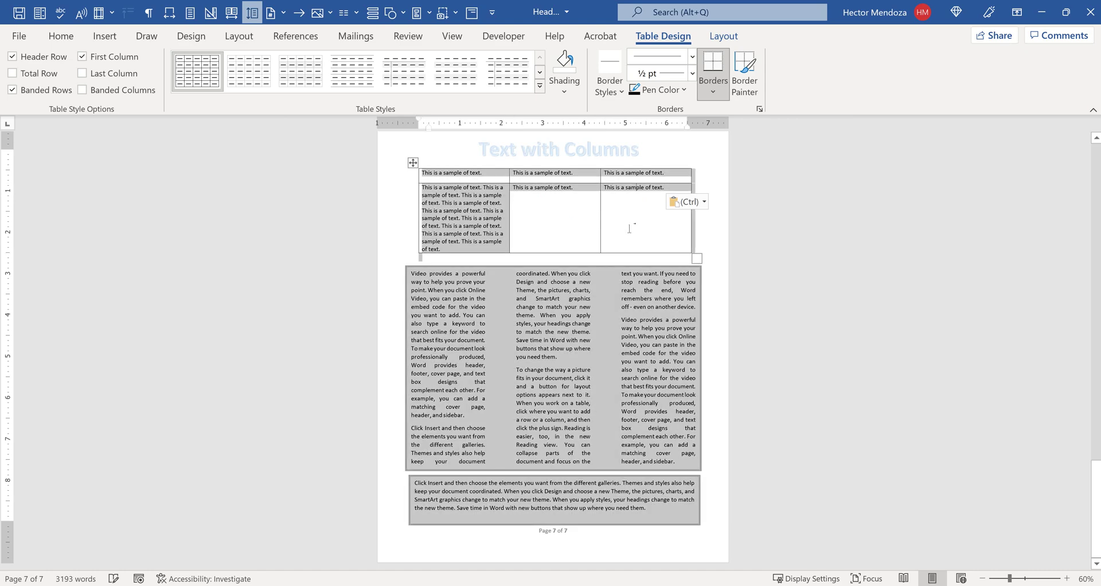
pyautogui.moveTo(637, 275)
pyautogui.mouseDown()
pyautogui.moveTo(443, 188)
pyautogui.moveTo(700, 214)
pyautogui.moveTo(658, 202)
pyautogui.mouseUp()
pyautogui.click(564, 211)
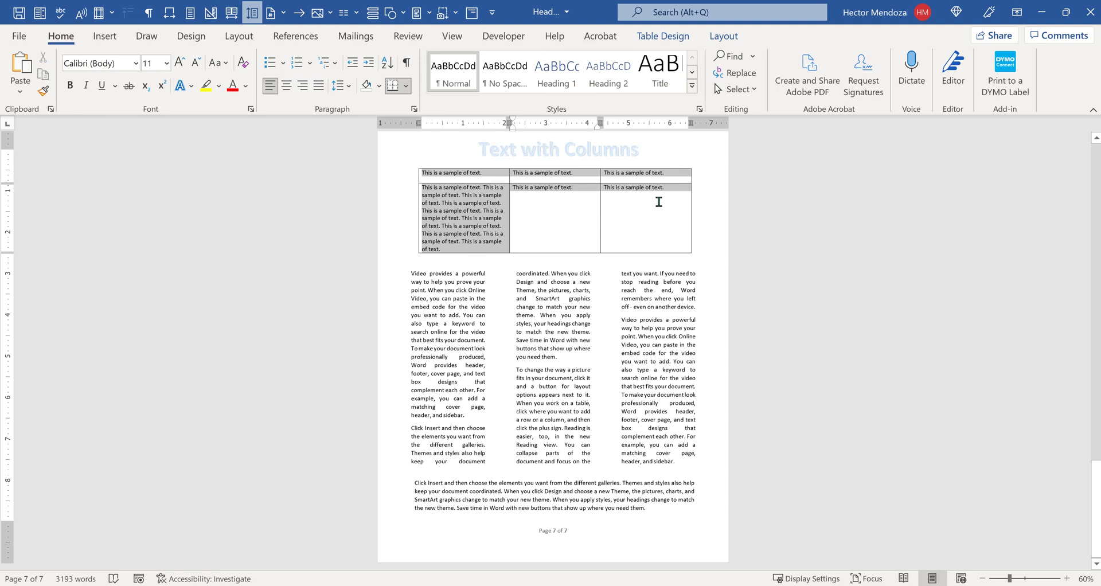
pyautogui.click(287, 86)
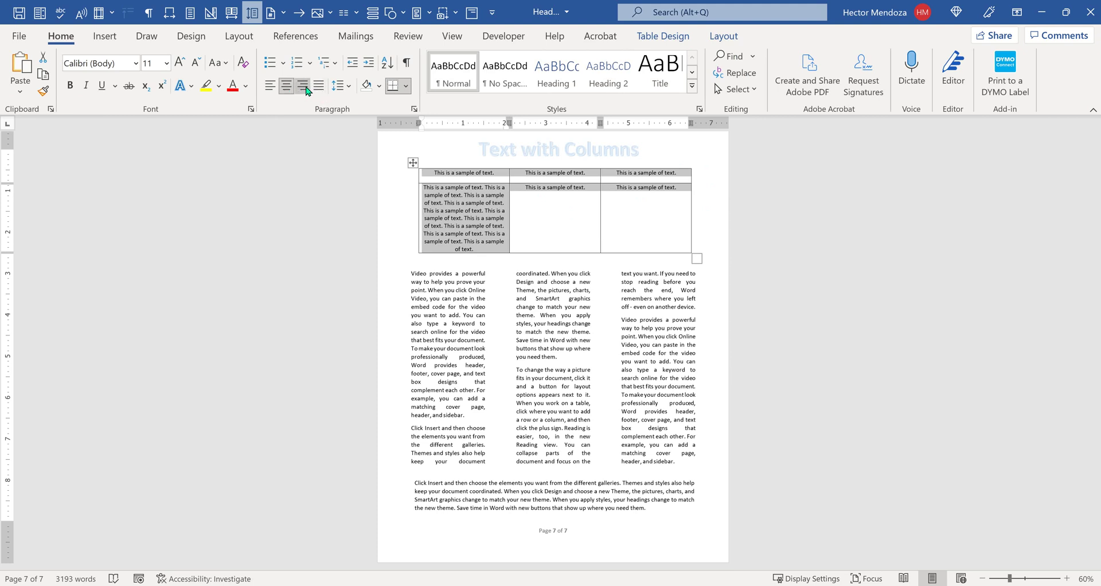
pyautogui.click(304, 88)
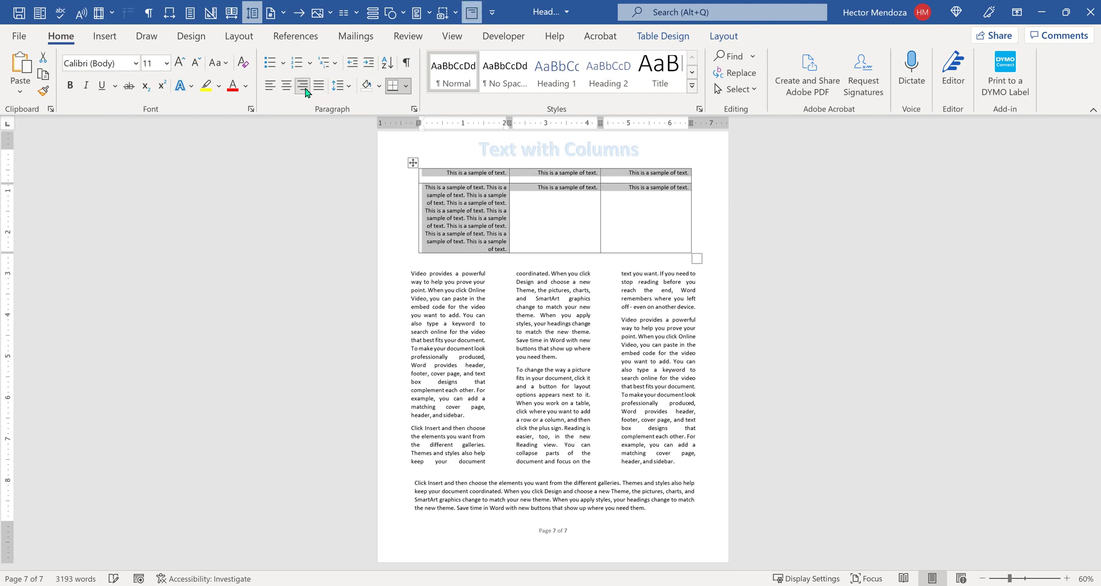
pyautogui.click(268, 89)
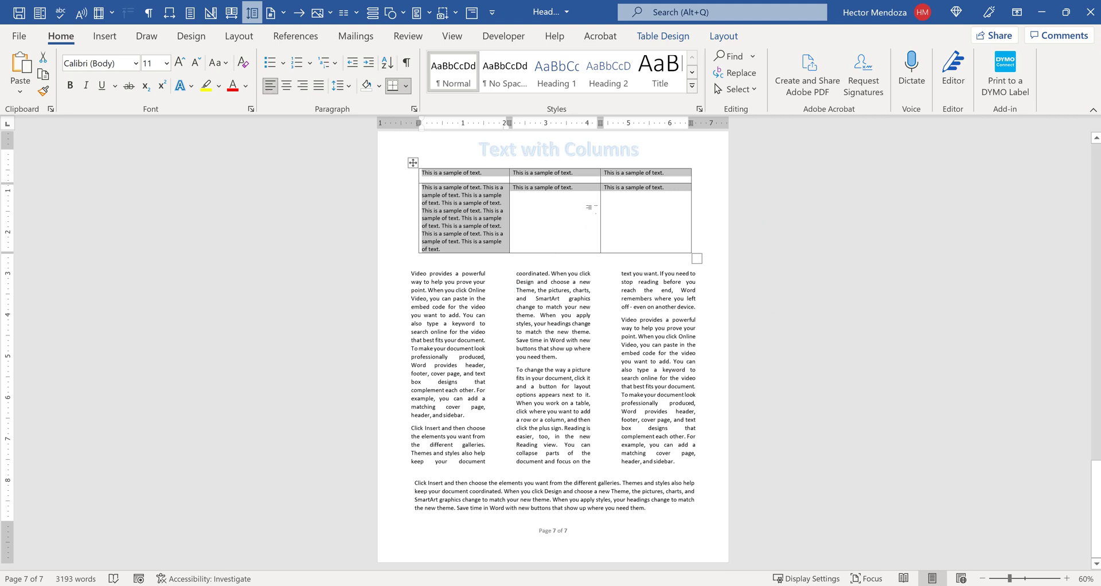
pyautogui.click(632, 231)
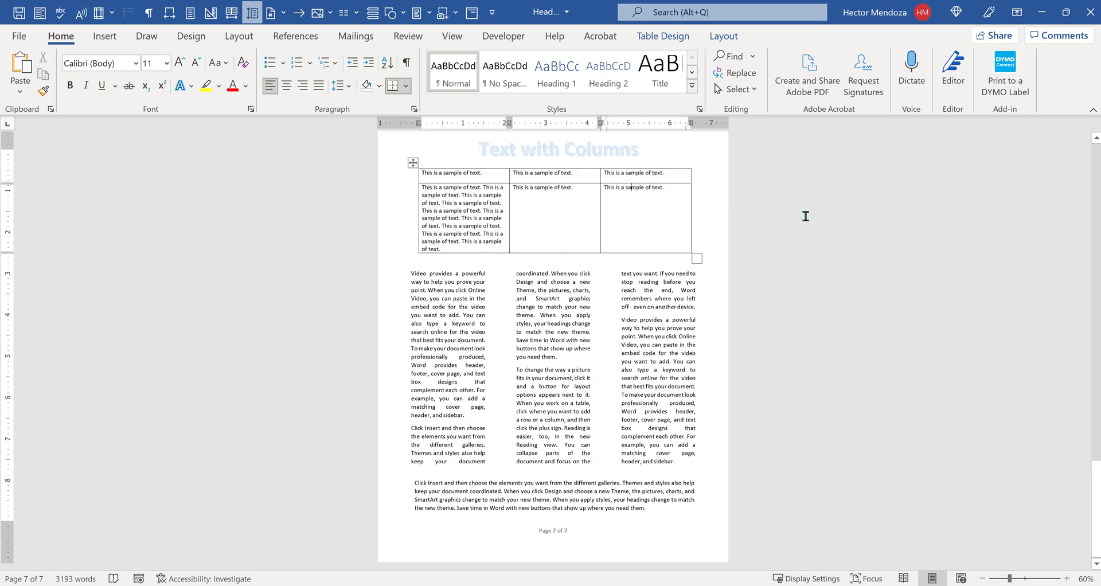
# - Show the Layout ribbon and place the caret in the list text on page 6
pyautogui.scroll(5, 599, 266)
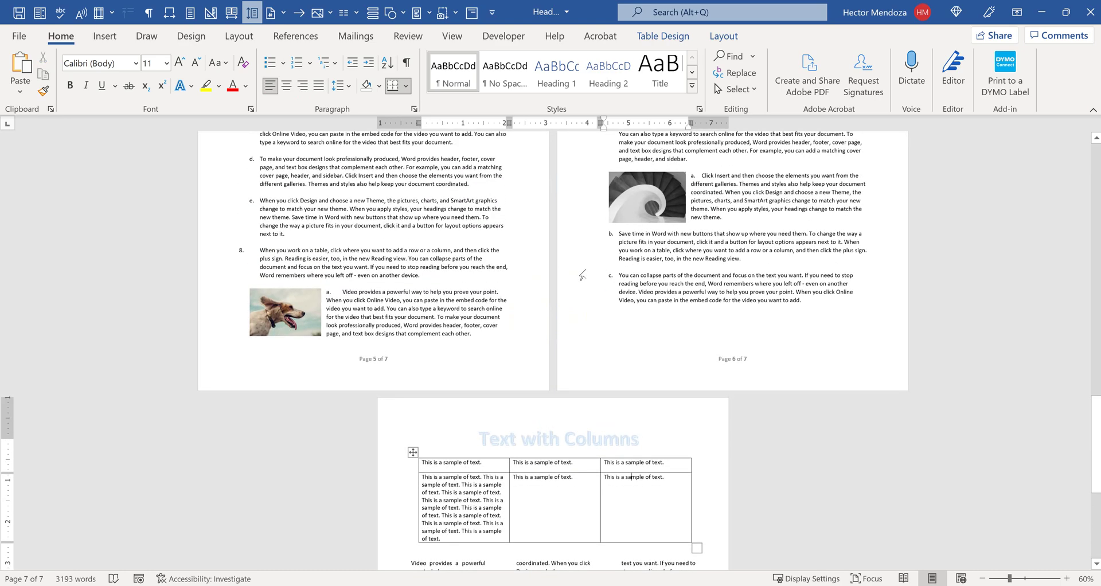
pyautogui.scroll(3, 598, 269)
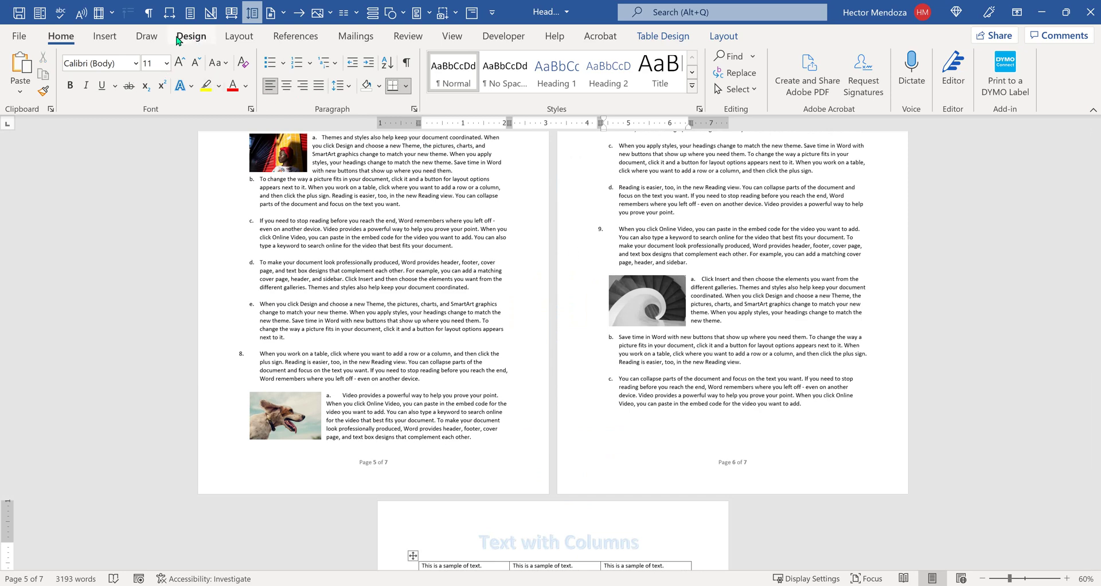
pyautogui.click(239, 36)
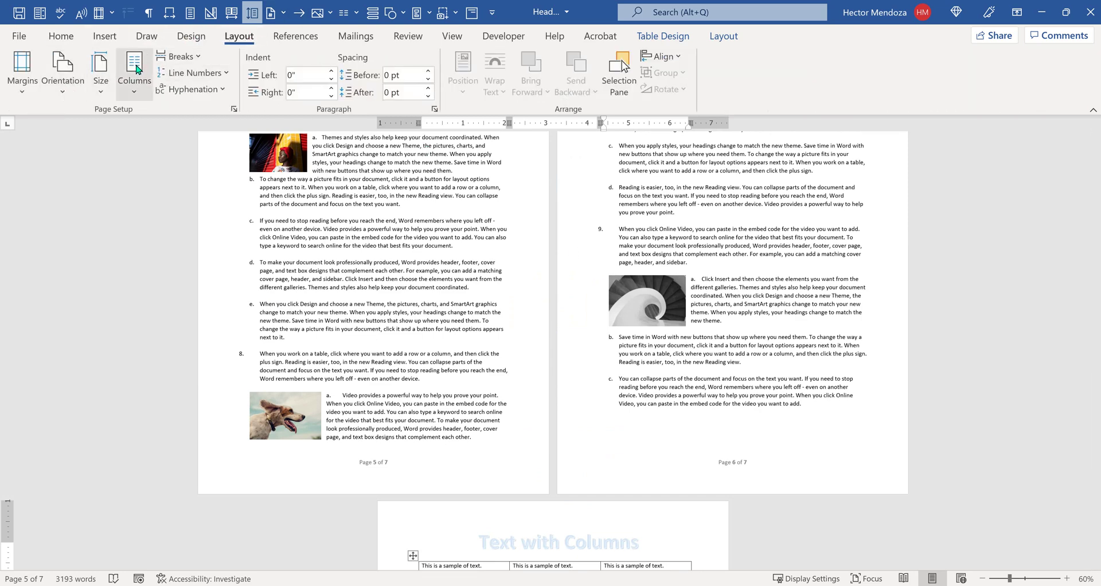
pyautogui.click(808, 347)
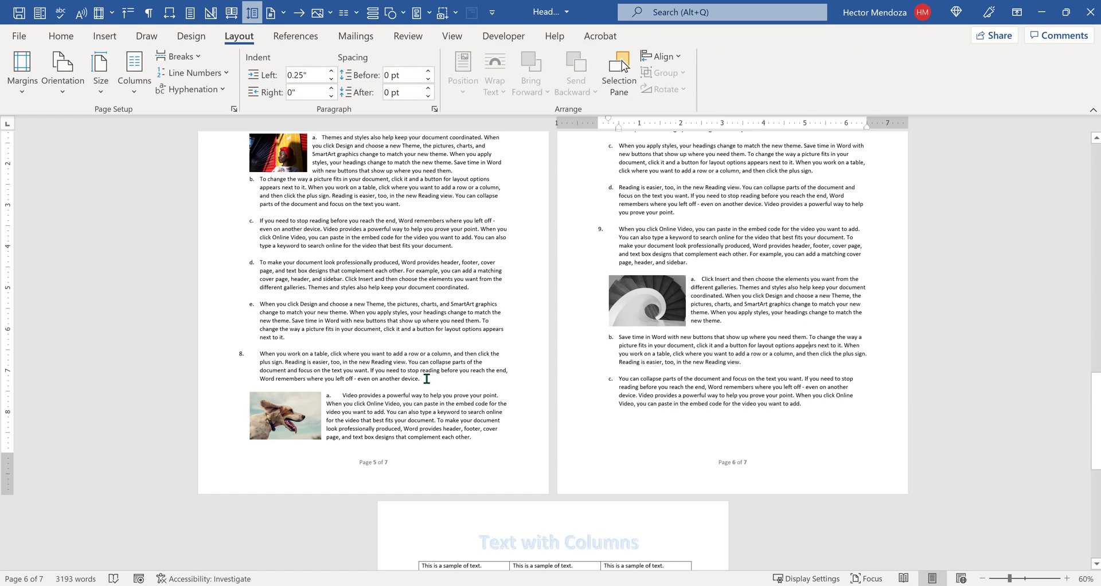
# - Return to page 7 and place the caret in the long first cell of row 2
pyautogui.scroll(-3, 426, 379)
pyautogui.scroll(-2, 534, 395)
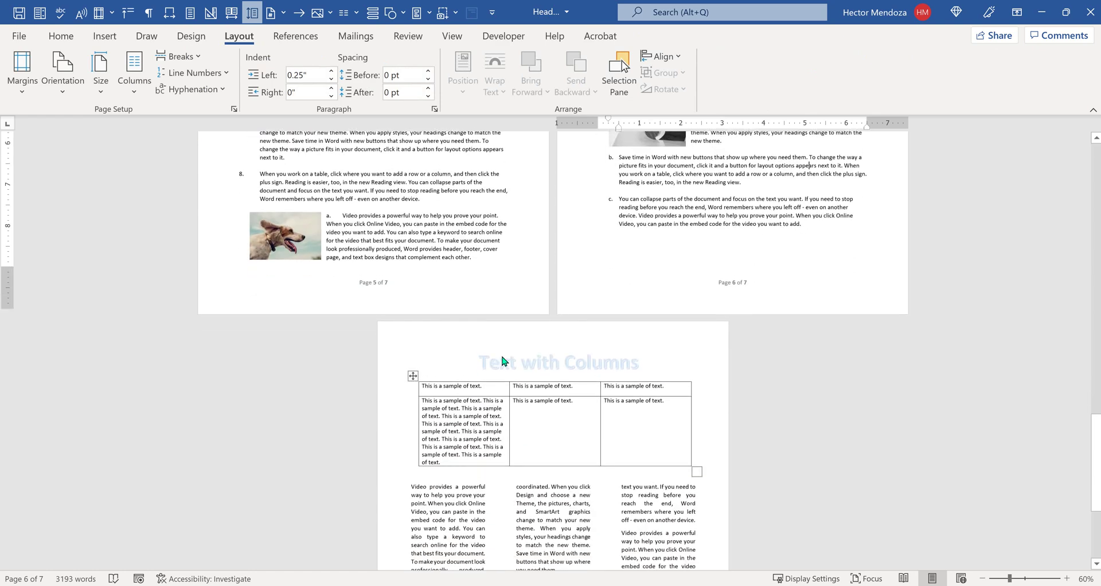
pyautogui.scroll(-5, 538, 402)
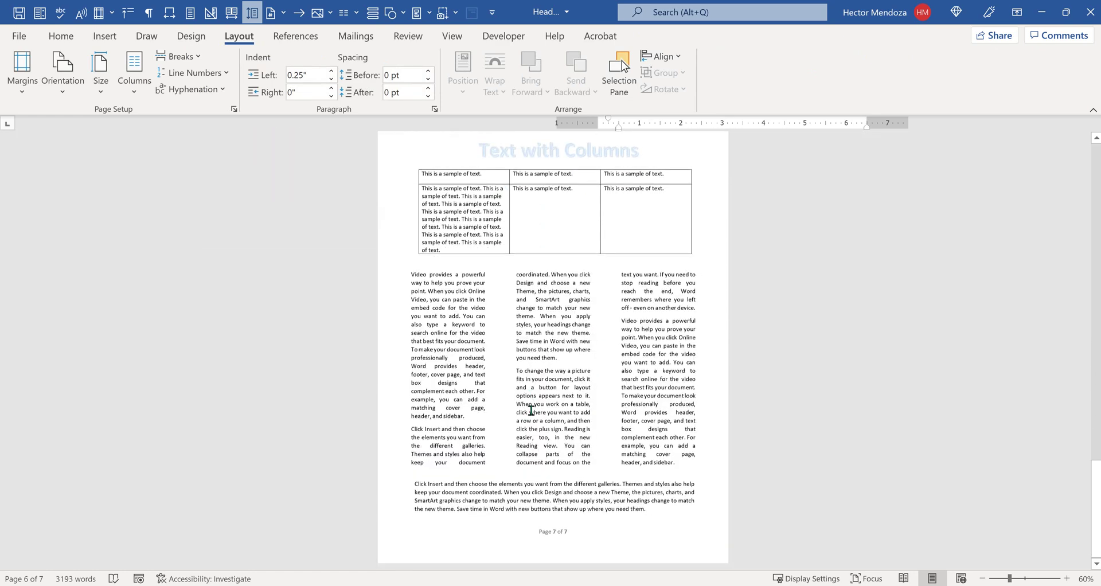
pyautogui.scroll(1, 539, 398)
pyautogui.click(517, 227)
pyautogui.click(503, 223)
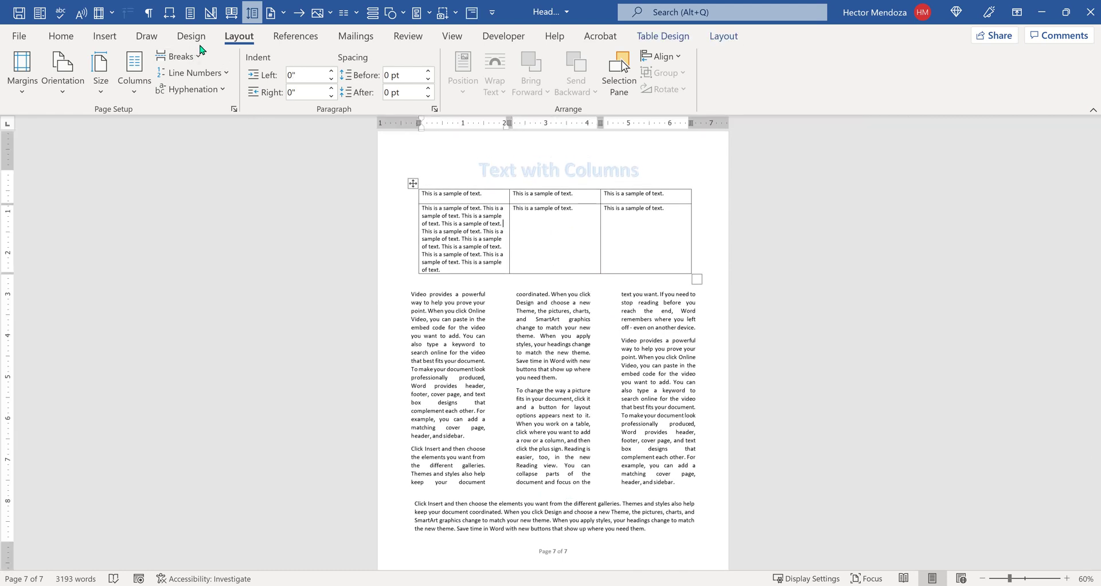